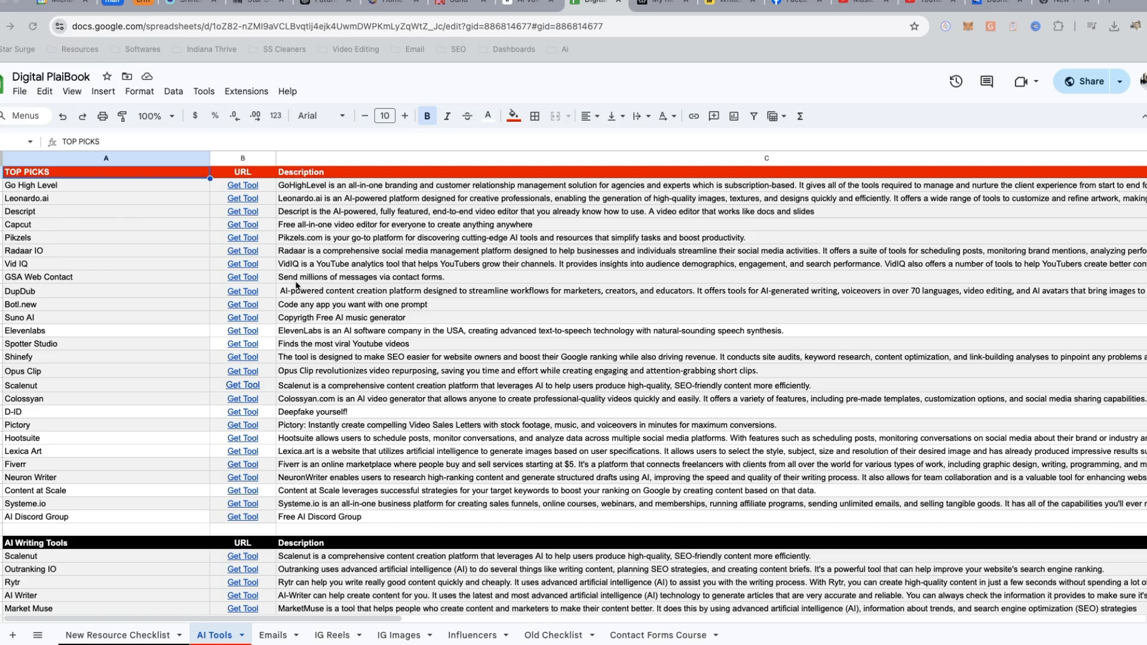
# - Open the New Resource Checklist sheet, view the page linked for Start With Free Course, and return to the spreadsheet
pyautogui.click(134, 635)
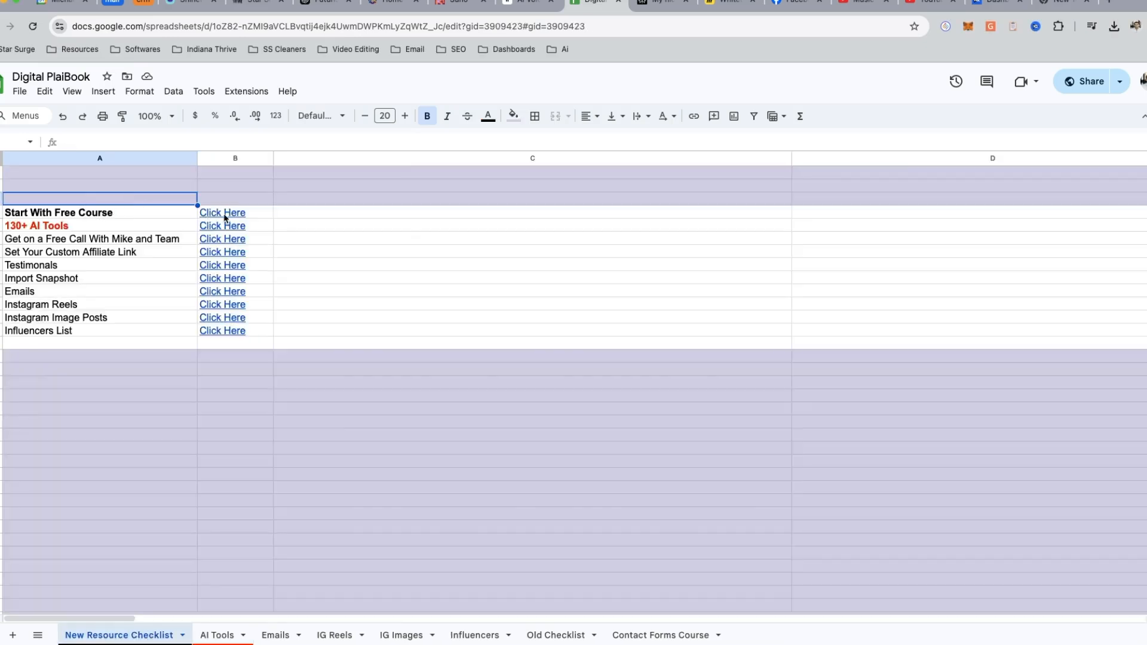
pyautogui.click(224, 213)
pyautogui.click(279, 237)
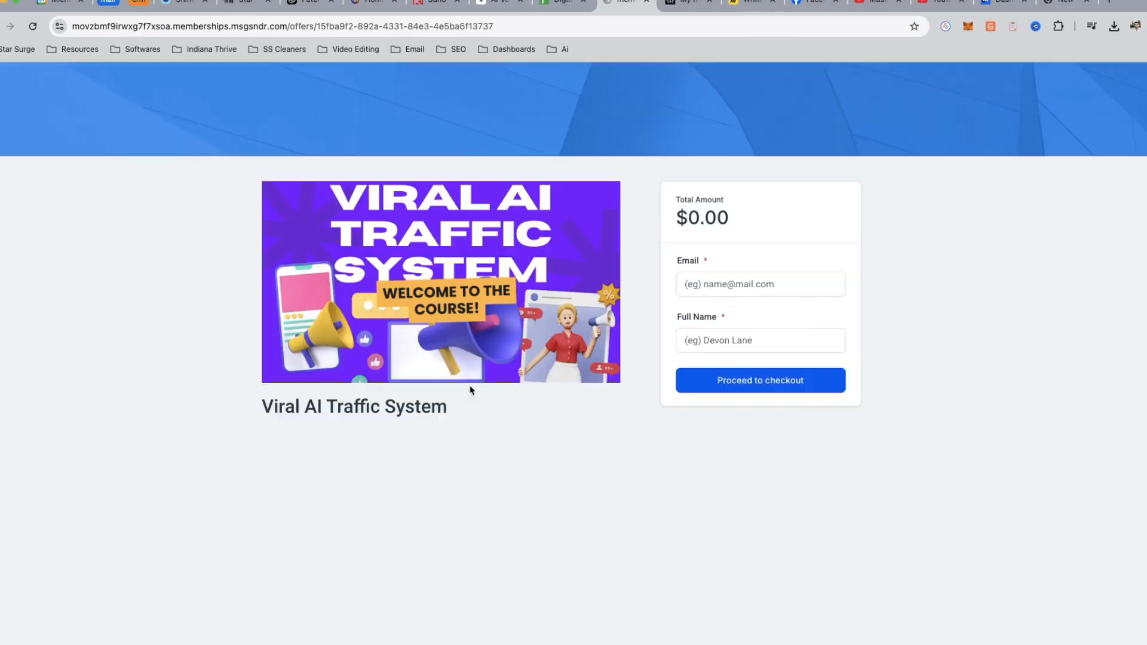
pyautogui.click(646, 3)
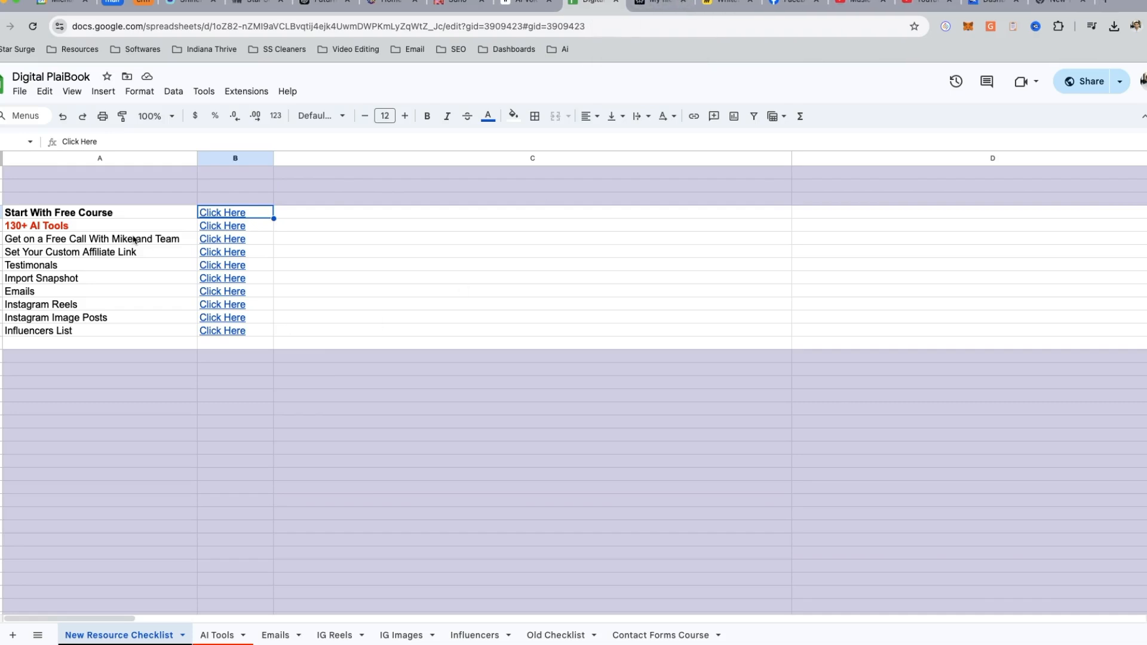
# - Look through the tool categories and top picks in the AI Tools sheet, and open the IG Reels sheet
pyautogui.click(86, 227)
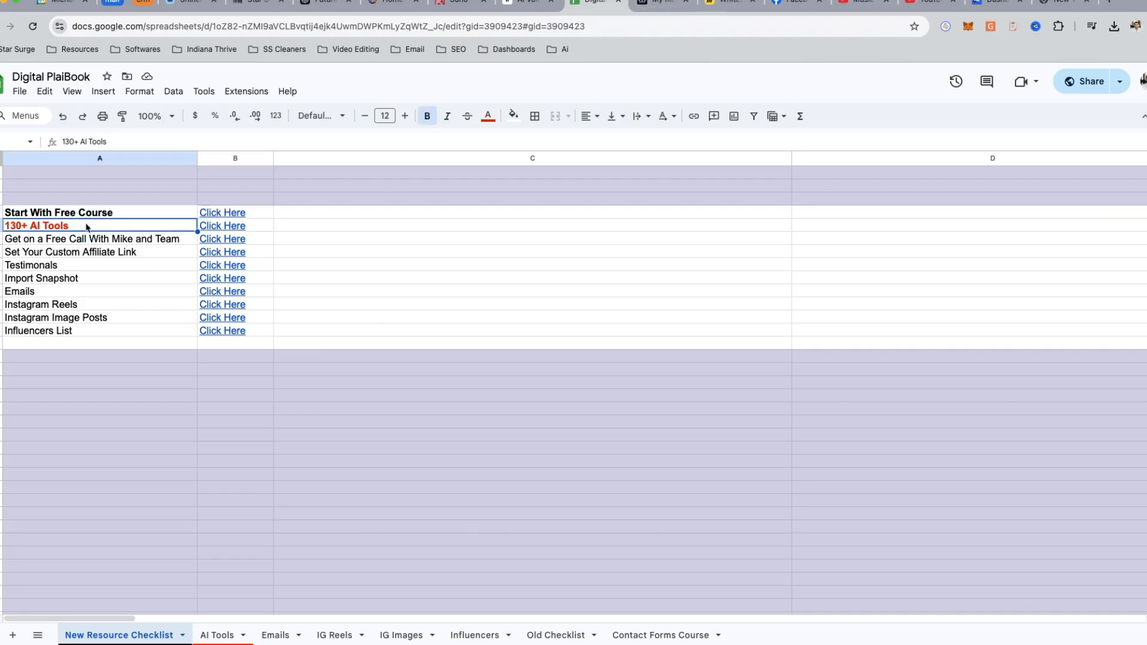
pyautogui.click(217, 635)
pyautogui.scroll(-10, 169, 411)
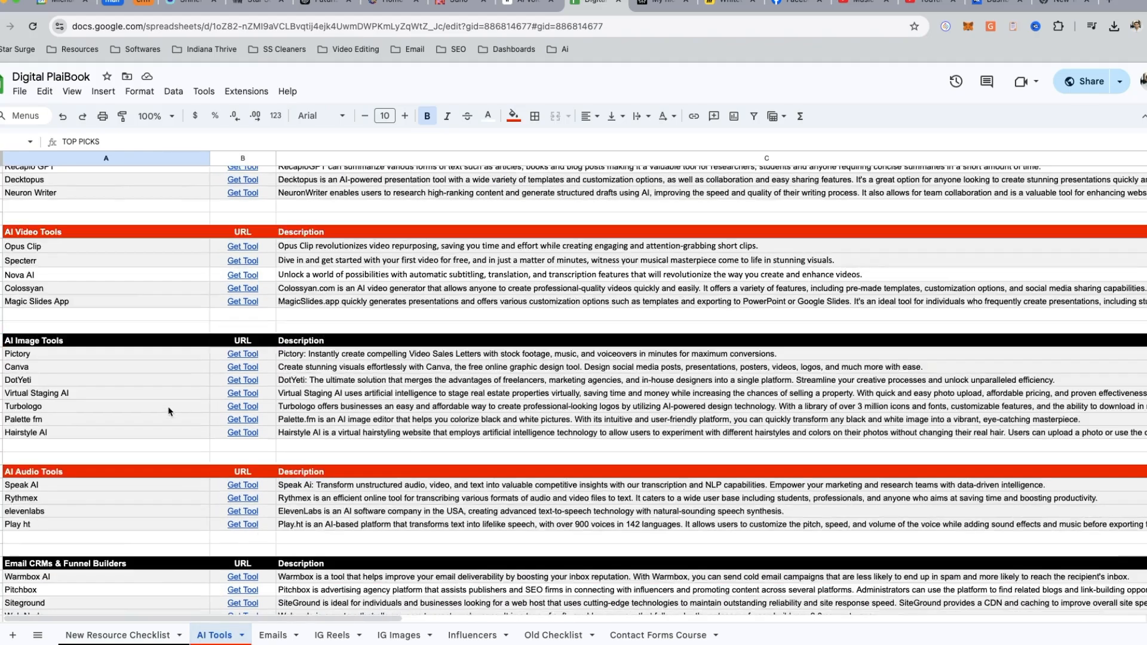
pyautogui.scroll(-15, 169, 411)
pyautogui.scroll(-5, 186, 439)
pyautogui.scroll(20, 185, 436)
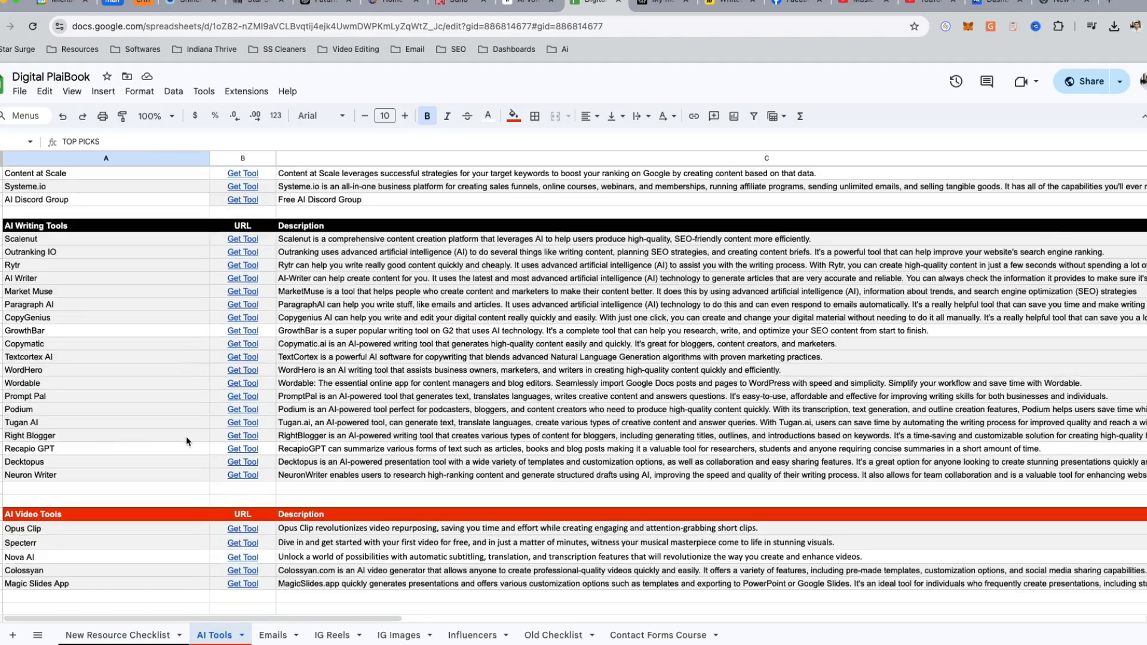
pyautogui.scroll(5, 185, 436)
pyautogui.moveTo(135, 190); pyautogui.dragTo(115, 463)
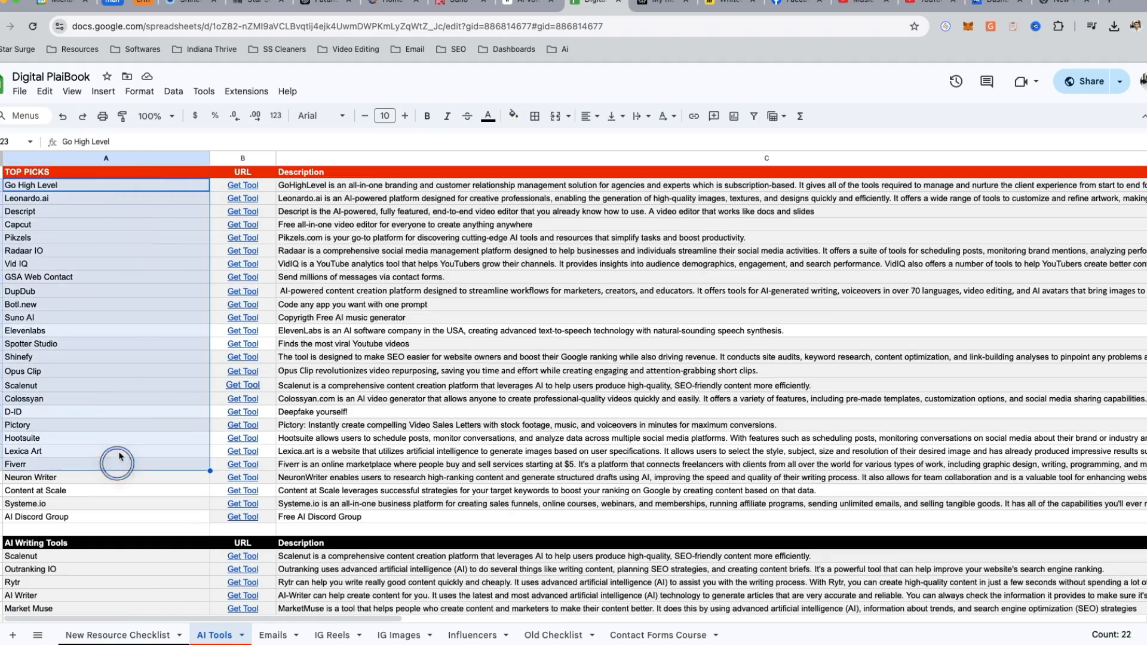
pyautogui.click(274, 635)
pyautogui.click(335, 636)
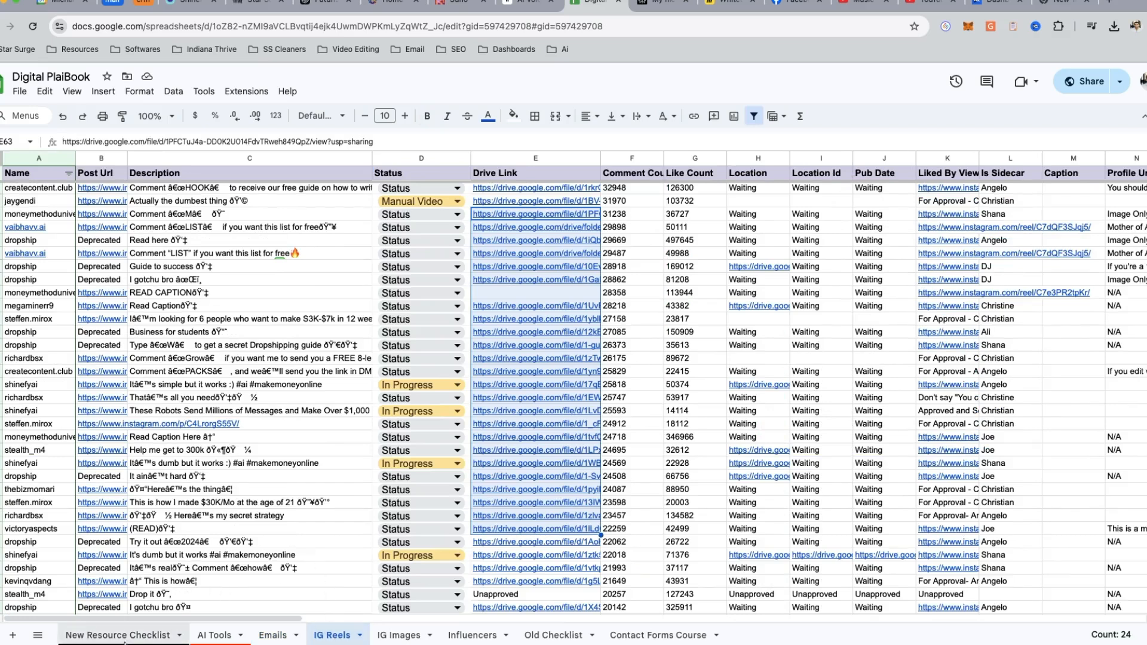
# - Load digitalplaibook.com in the new browser tab, view its free course sign-up form, and dismiss the form
pyautogui.click(1055, 5)
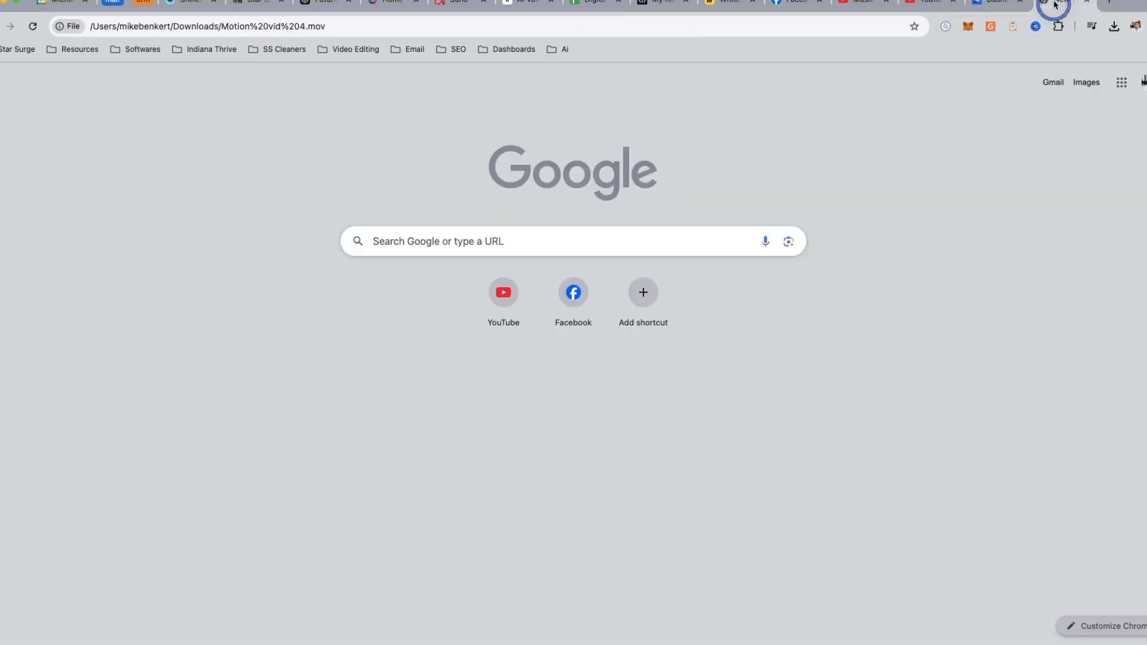
pyautogui.click(394, 23)
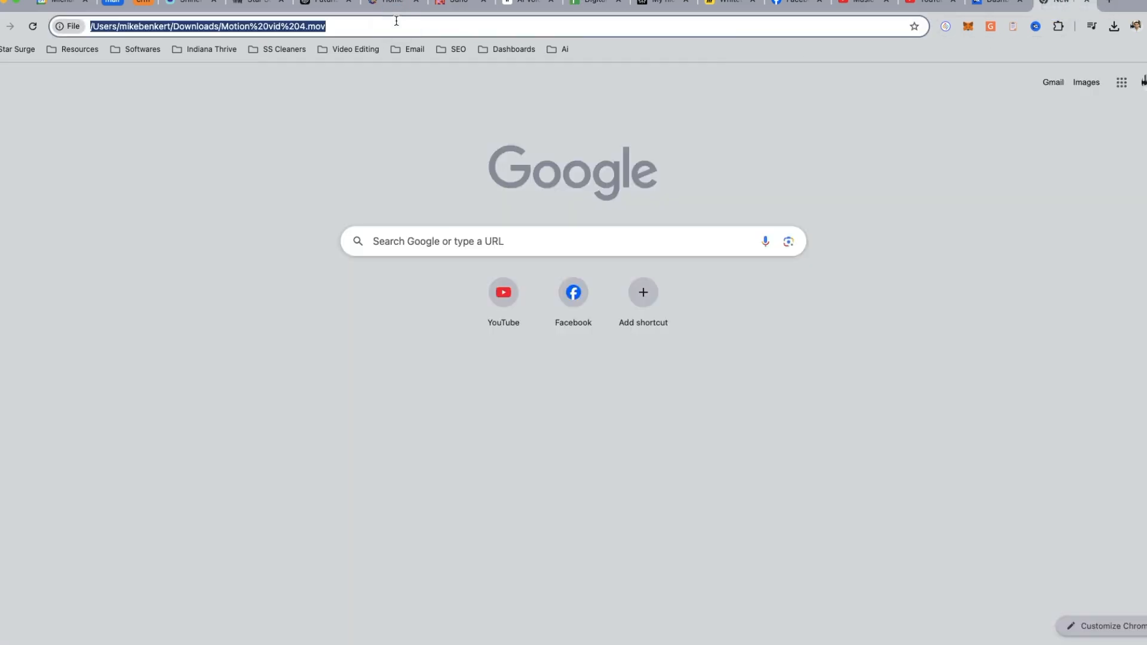
pyautogui.write('digitt')
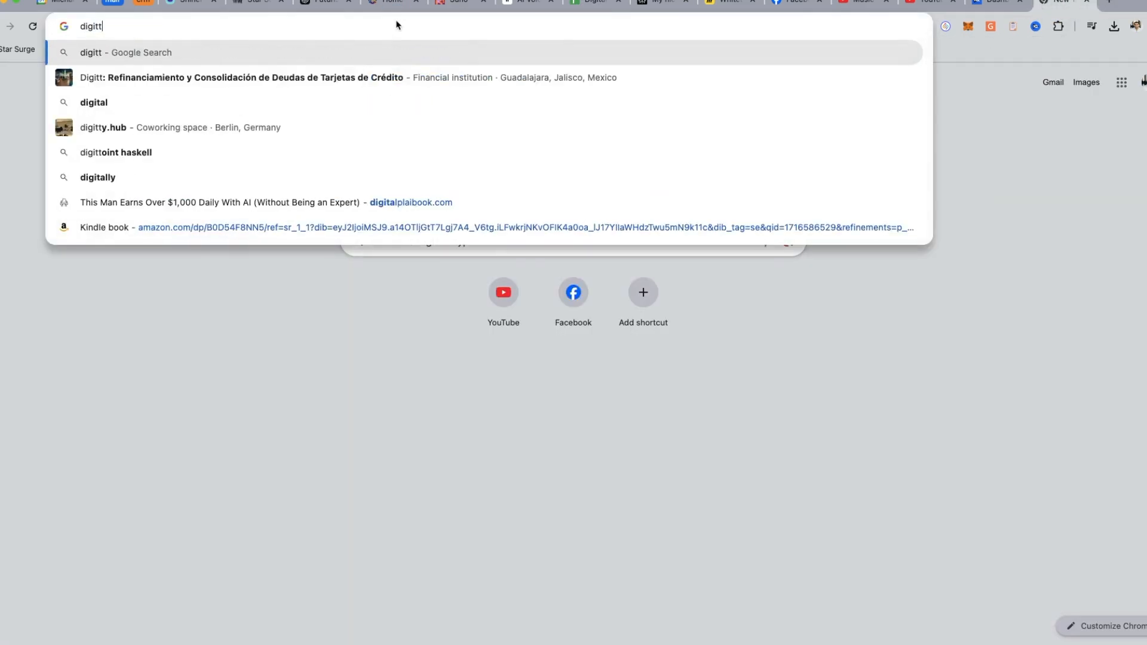
pyautogui.click(428, 202)
pyautogui.click(590, 231)
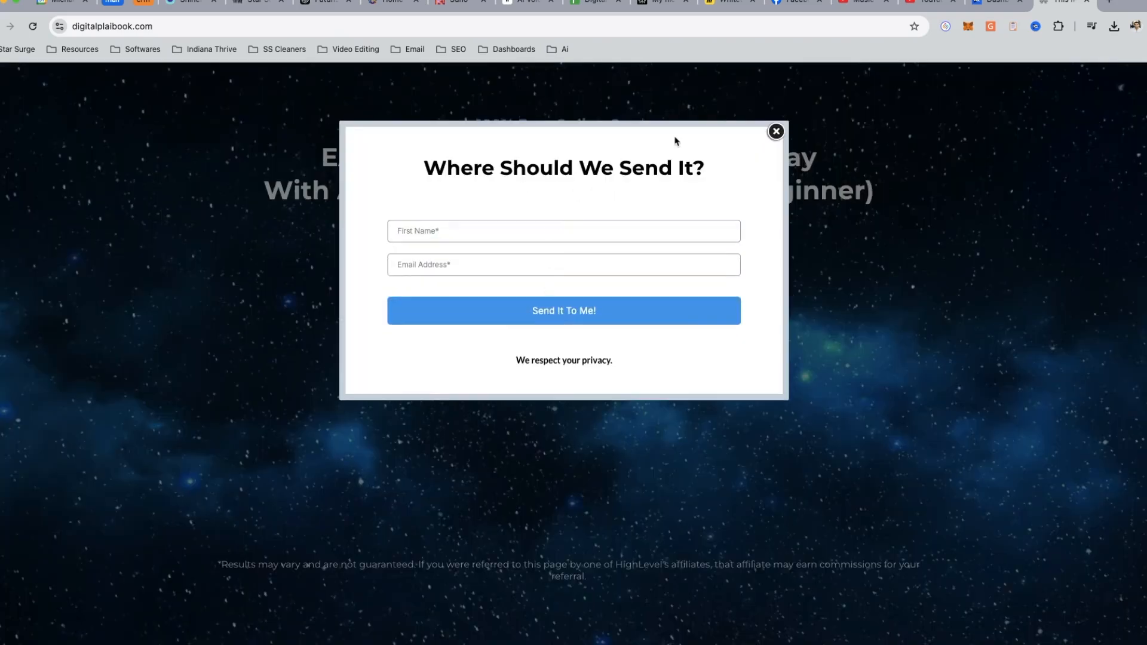
pyautogui.click(778, 132)
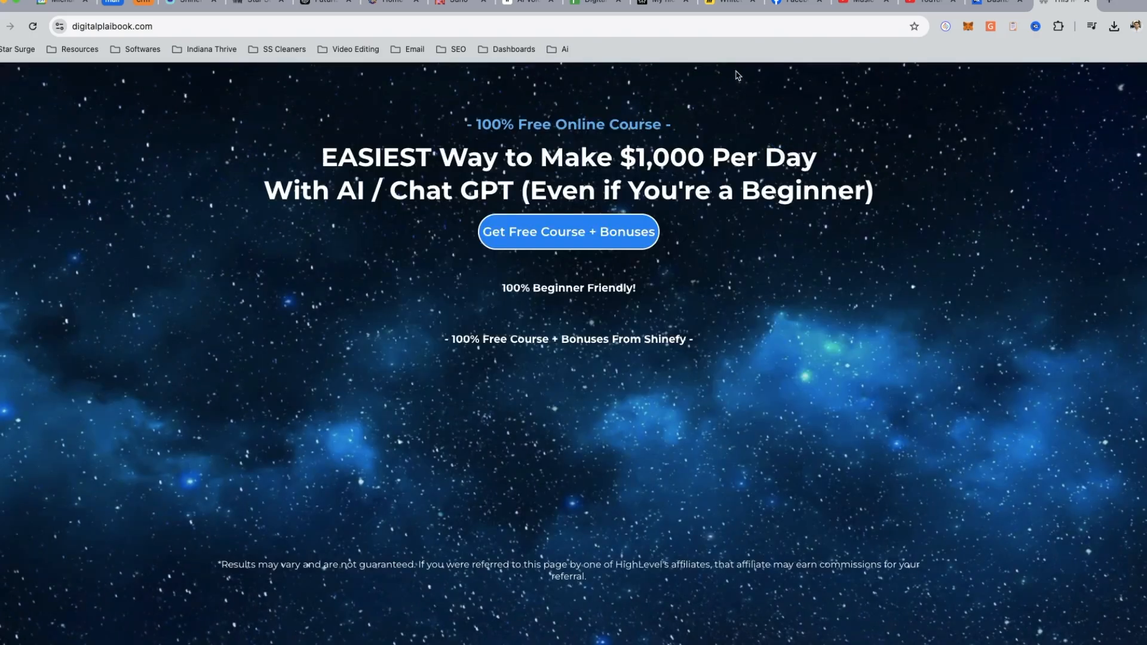
# - Return to the Digital PlaiBook spreadsheet, watch the sample video Motion vid 4.mov, and close the player
pyautogui.click(588, 6)
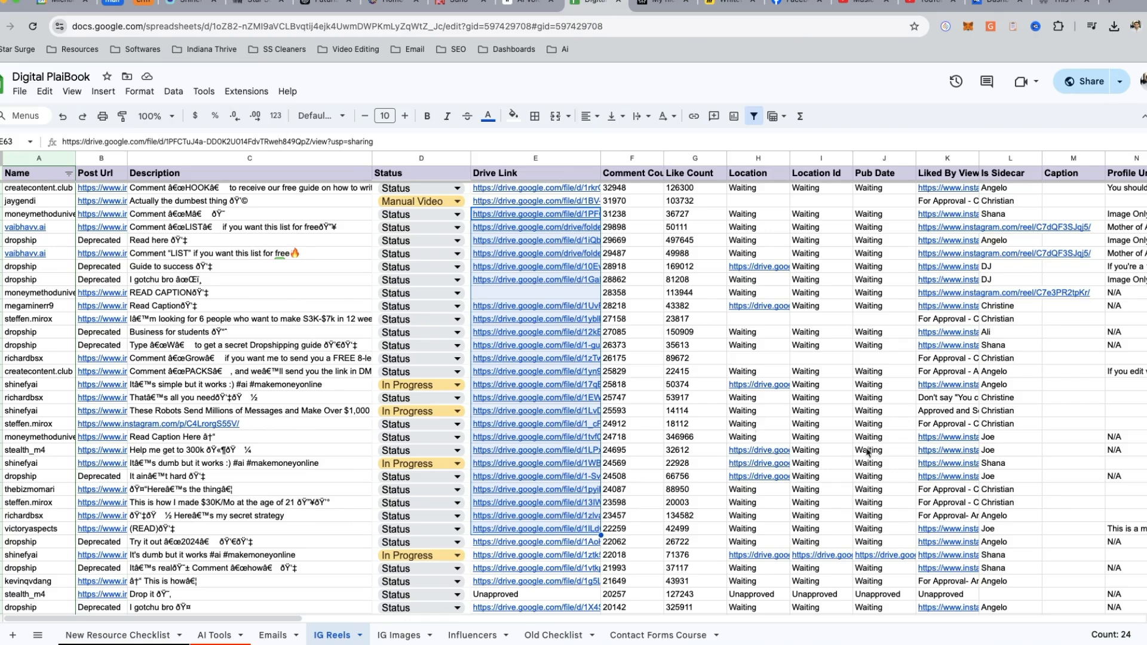
pyautogui.moveTo(1146, 589)
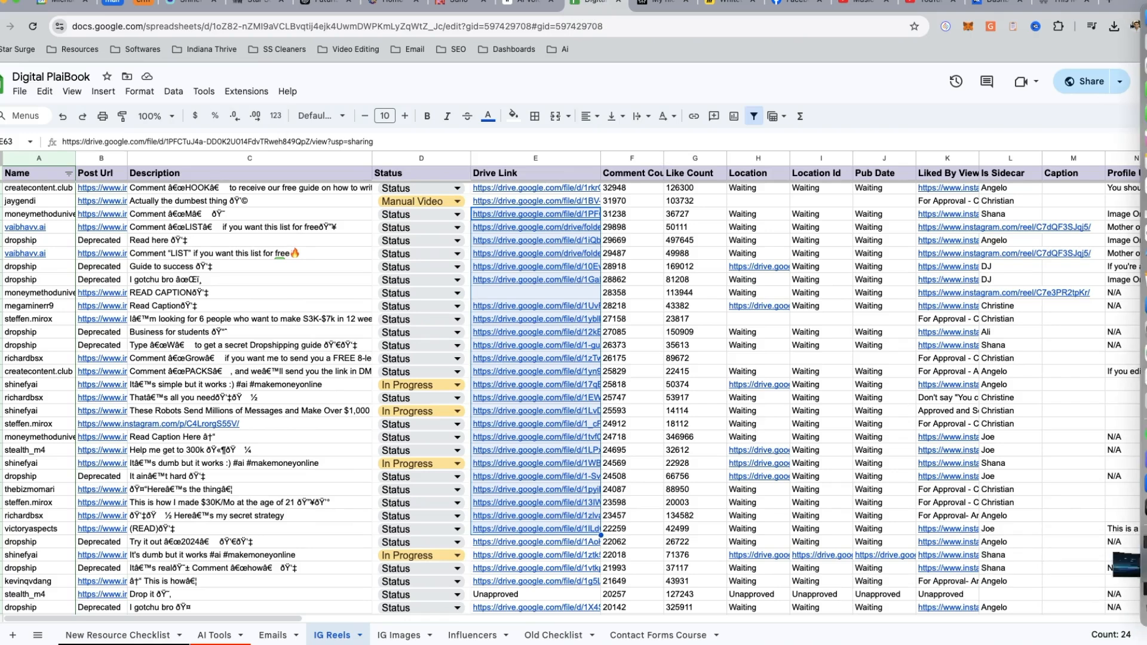
pyautogui.click(1142, 565)
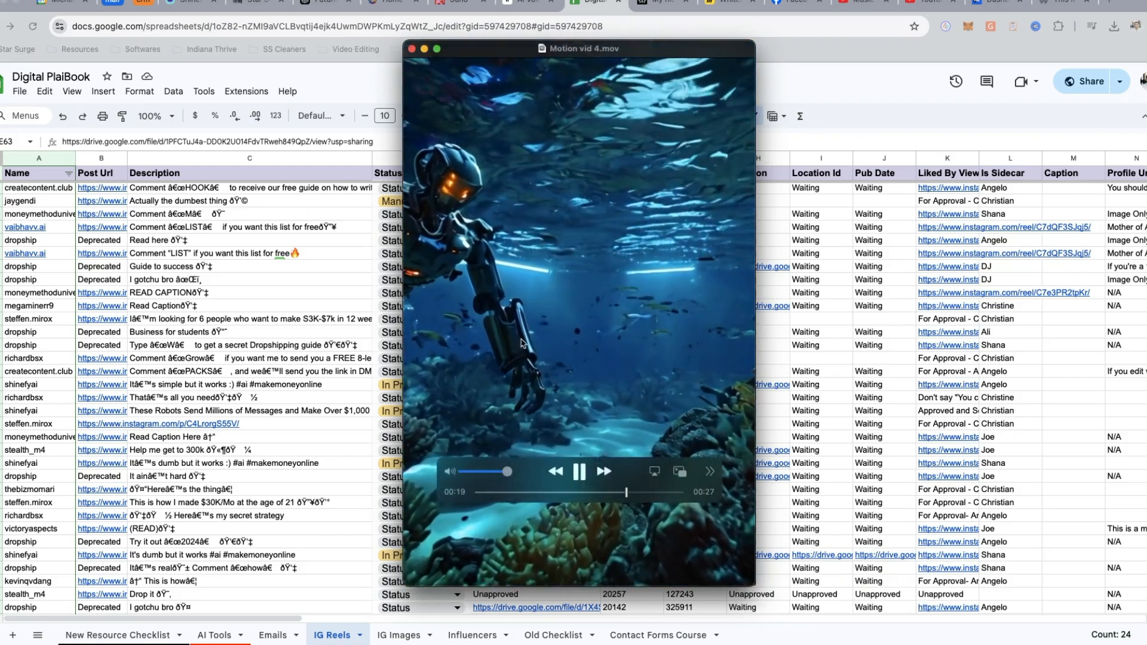
pyautogui.click(585, 475)
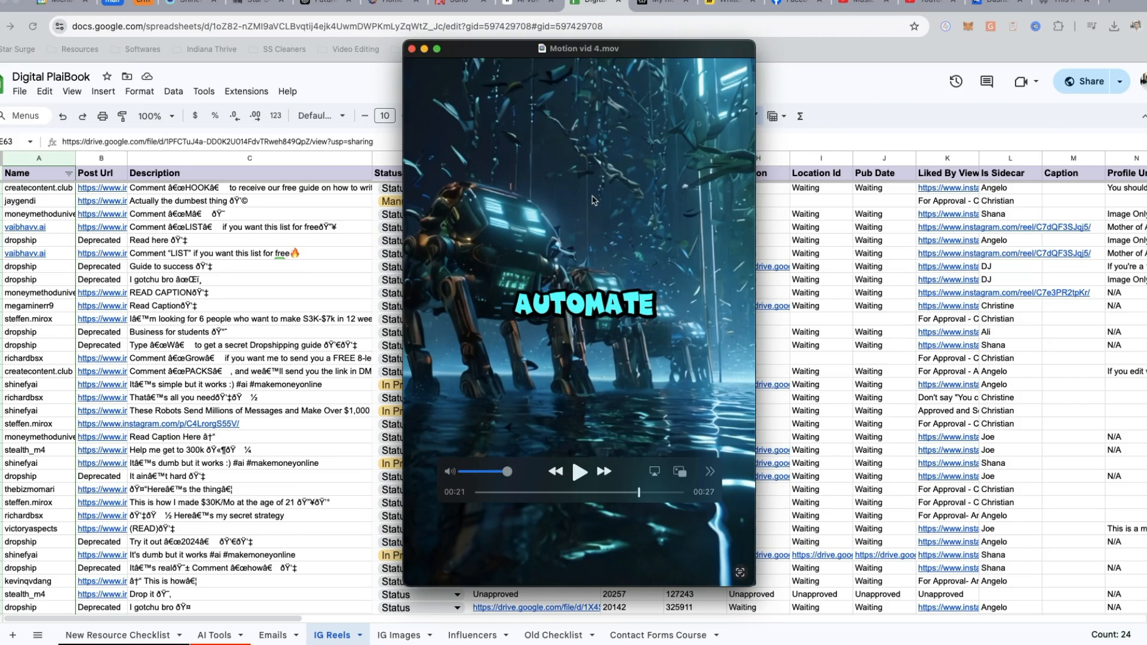
pyautogui.click(412, 49)
# - Look over the upper rows of the IG Reels sheet and select the Suno AI description in the AI Tools sheet
pyautogui.scroll(10, 208, 430)
pyautogui.scroll(2, 209, 429)
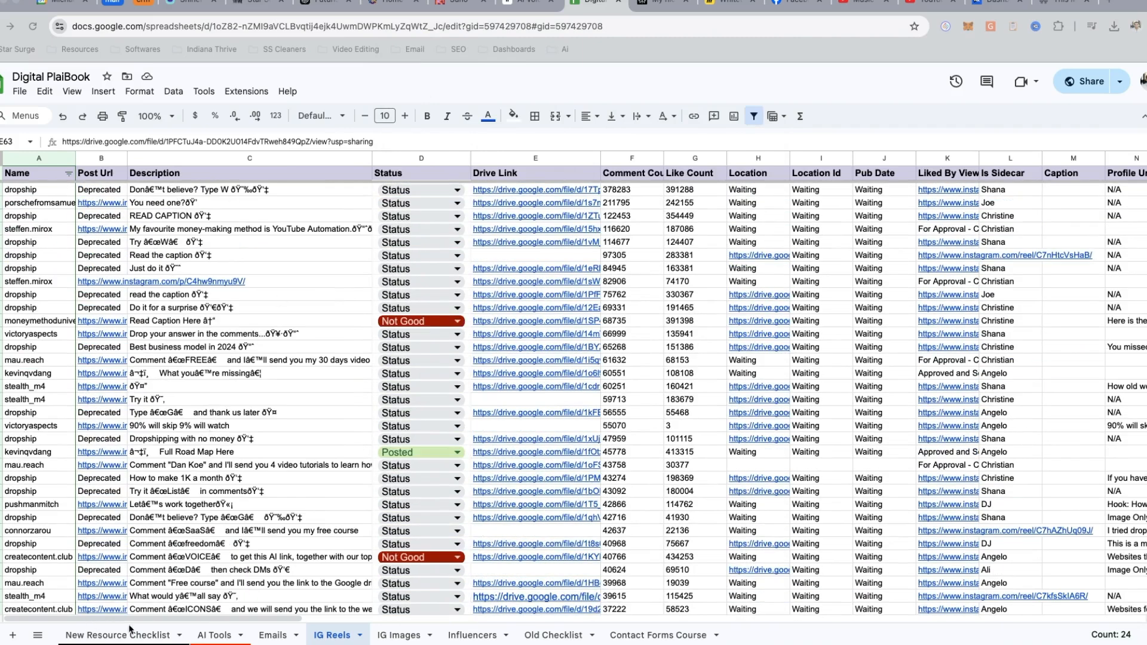
pyautogui.click(215, 637)
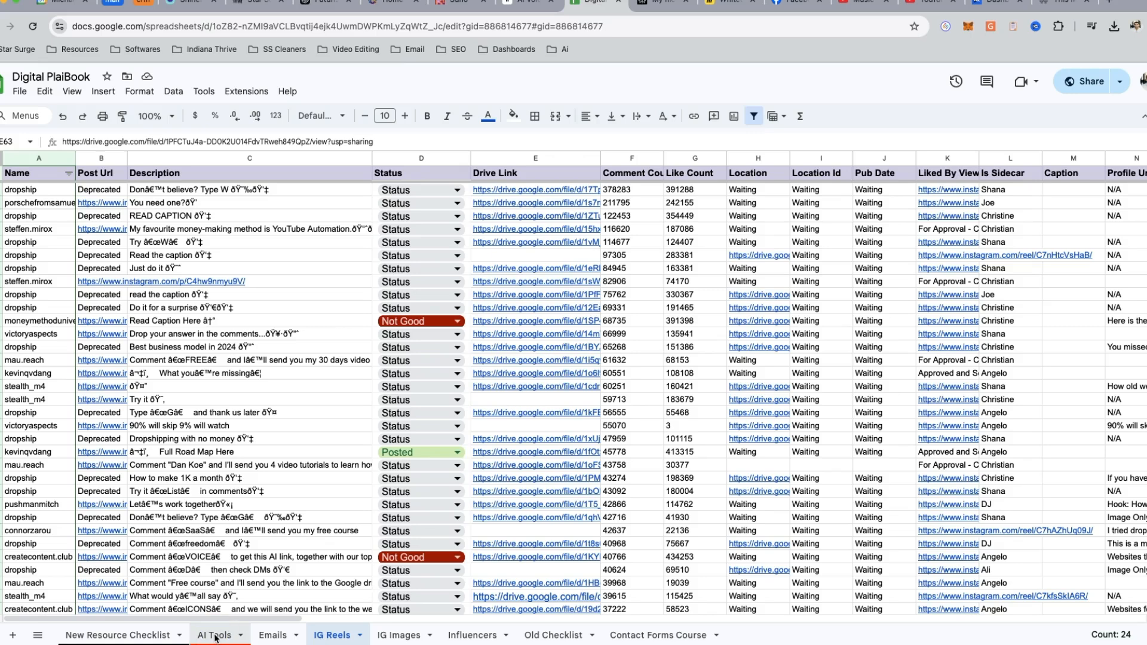
pyautogui.click(460, 318)
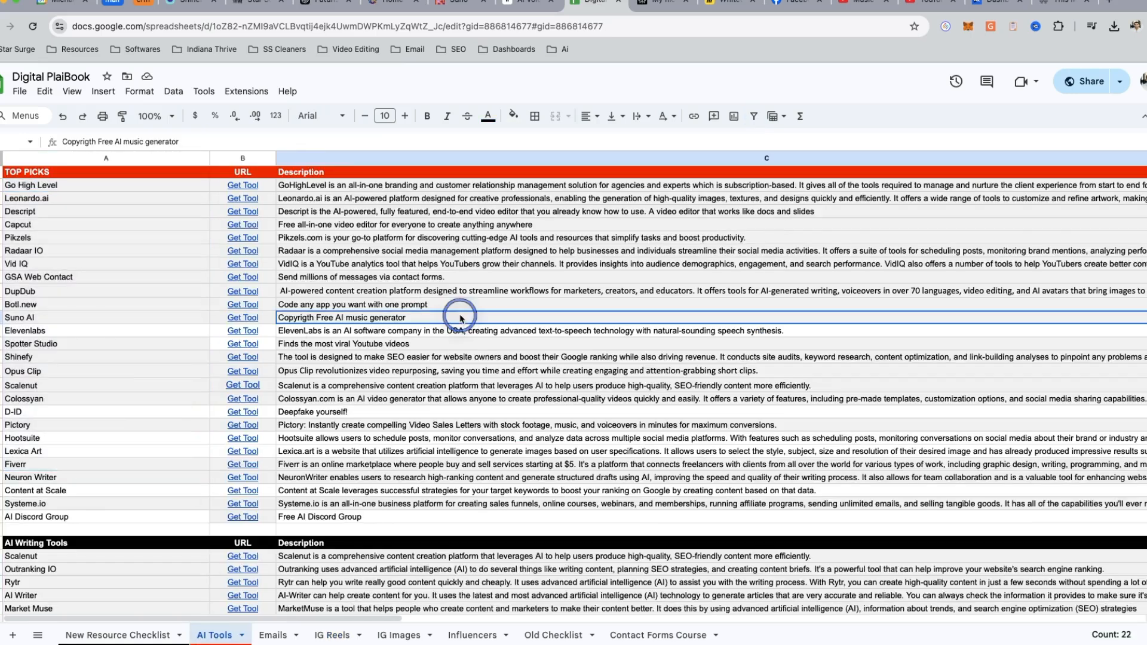
# - Switch to the ChatGPT conversation and read its three AI robot prompt variations
pyautogui.click(322, 7)
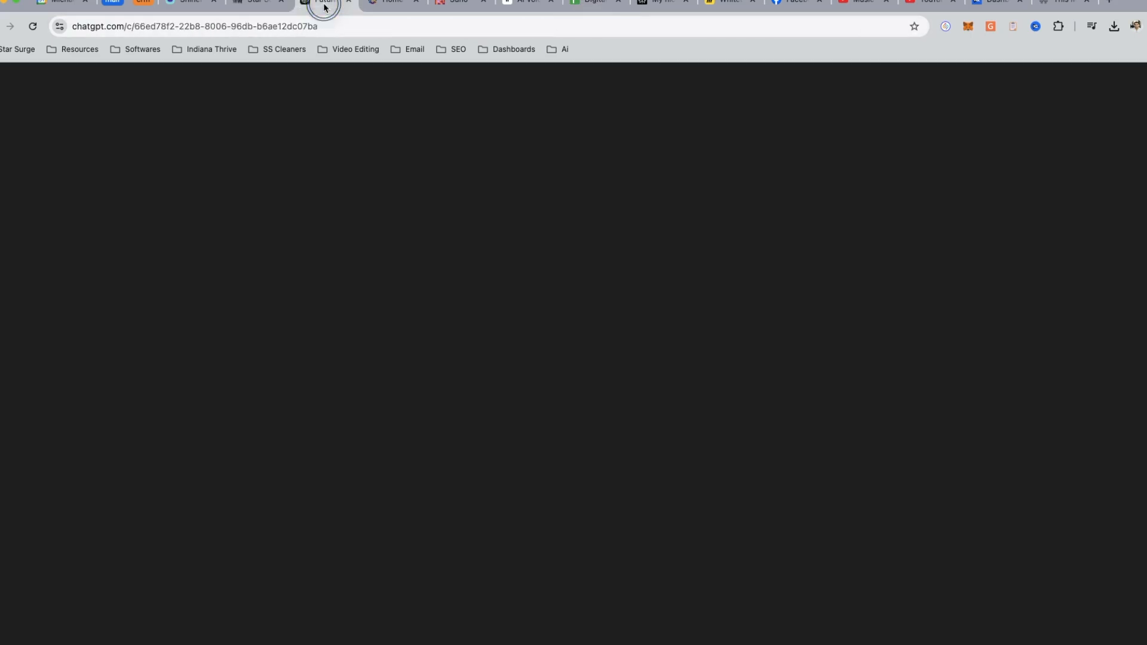
pyautogui.scroll(-1, 588, 317)
pyautogui.click(590, 305)
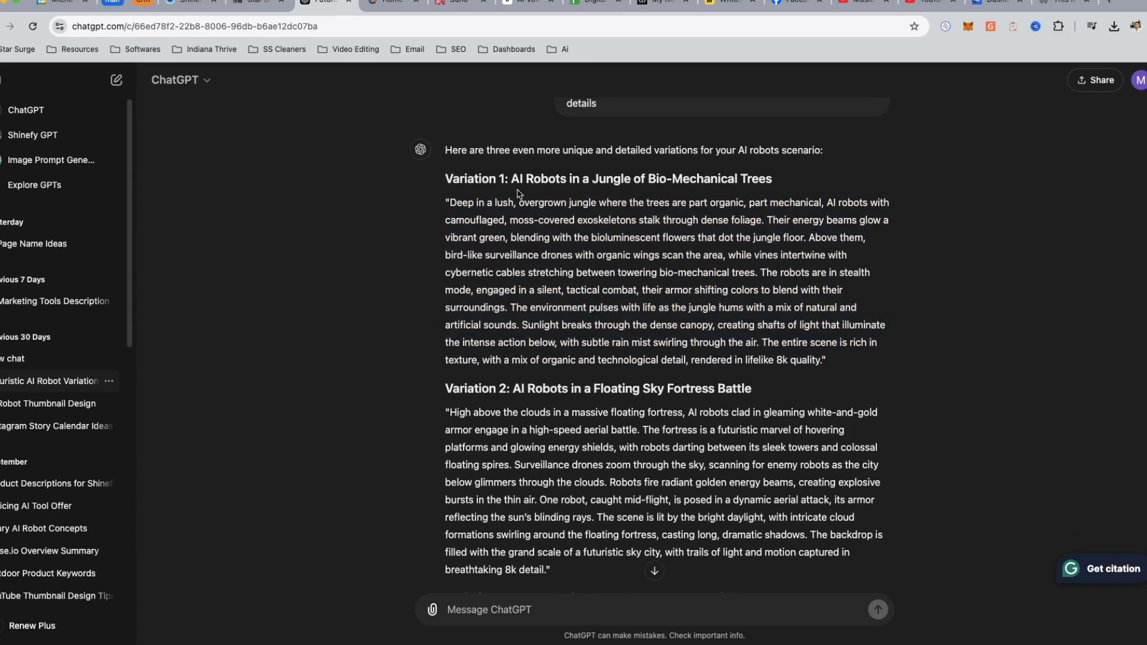
pyautogui.moveTo(450, 202); pyautogui.dragTo(827, 376)
pyautogui.scroll(-5, 580, 373)
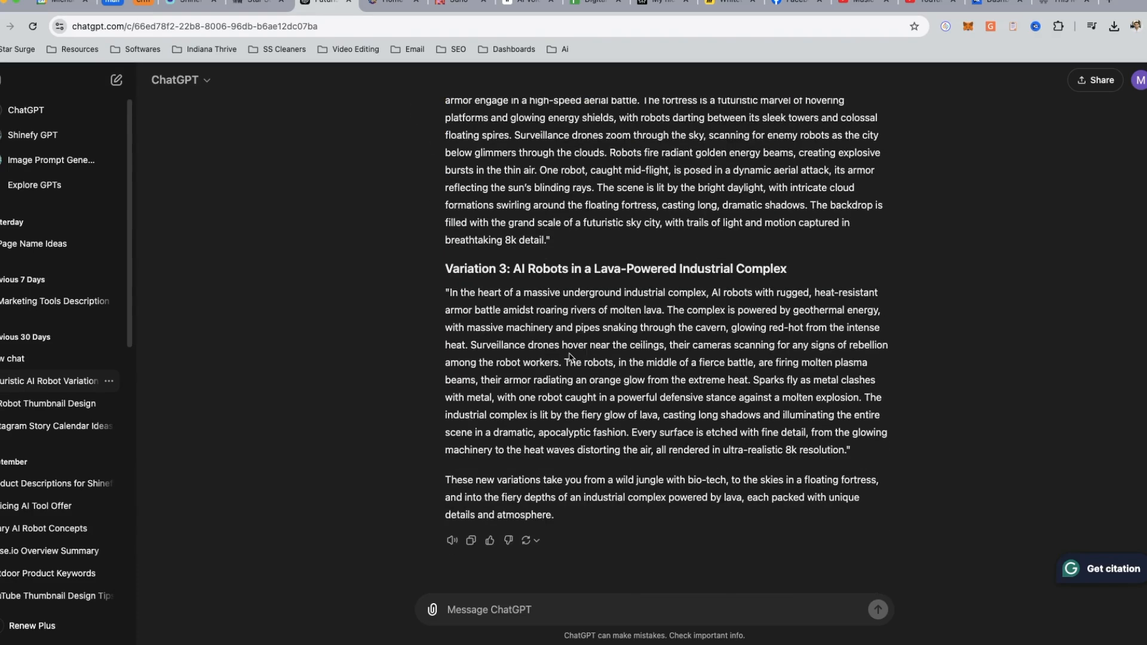
# - Send ChatGPT the request "using varition 3 above, create a different prompt that invloves lightning"
pyautogui.click(475, 614)
pyautogui.write('using ')
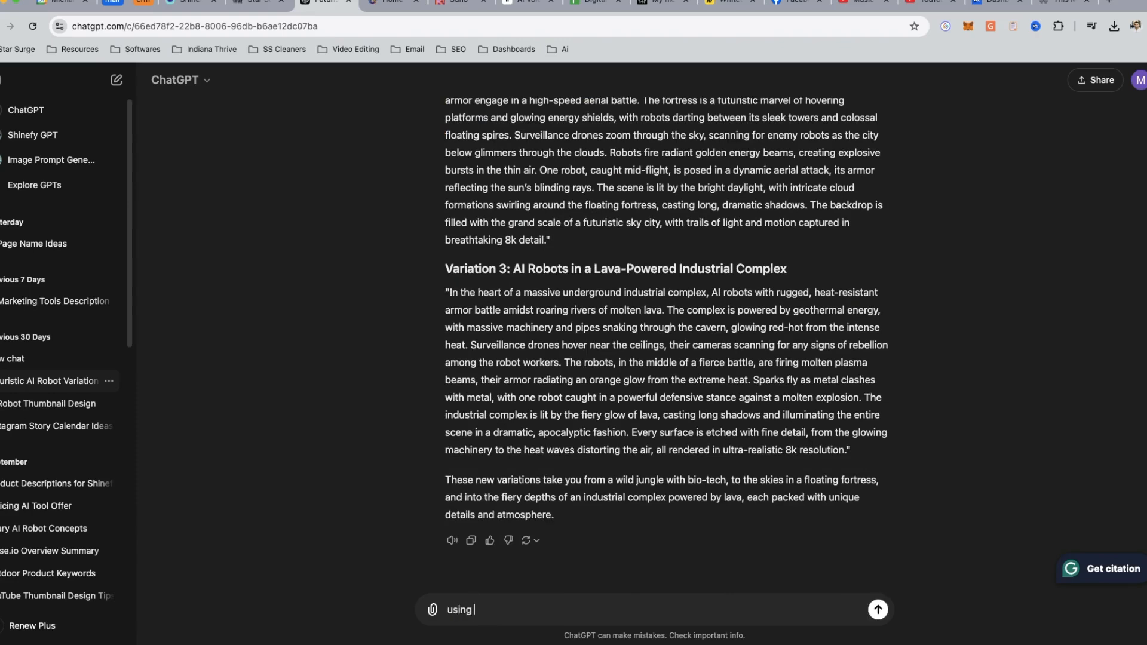
pyautogui.write('varition 3 above, create ')
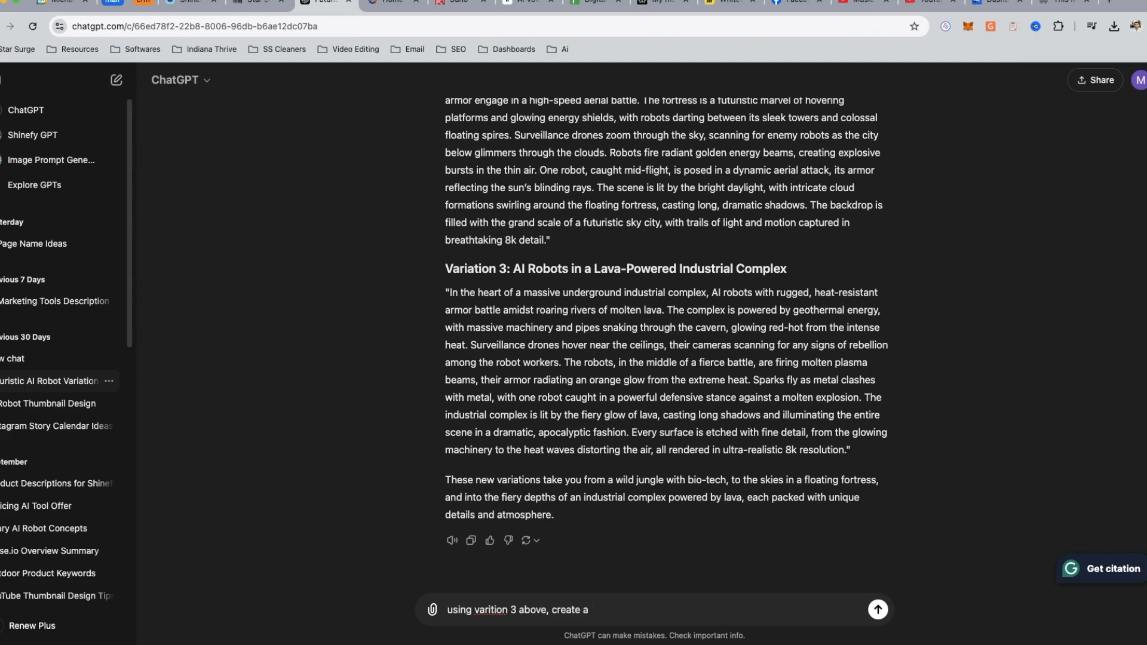
pyautogui.write('a different prompt that invloves')
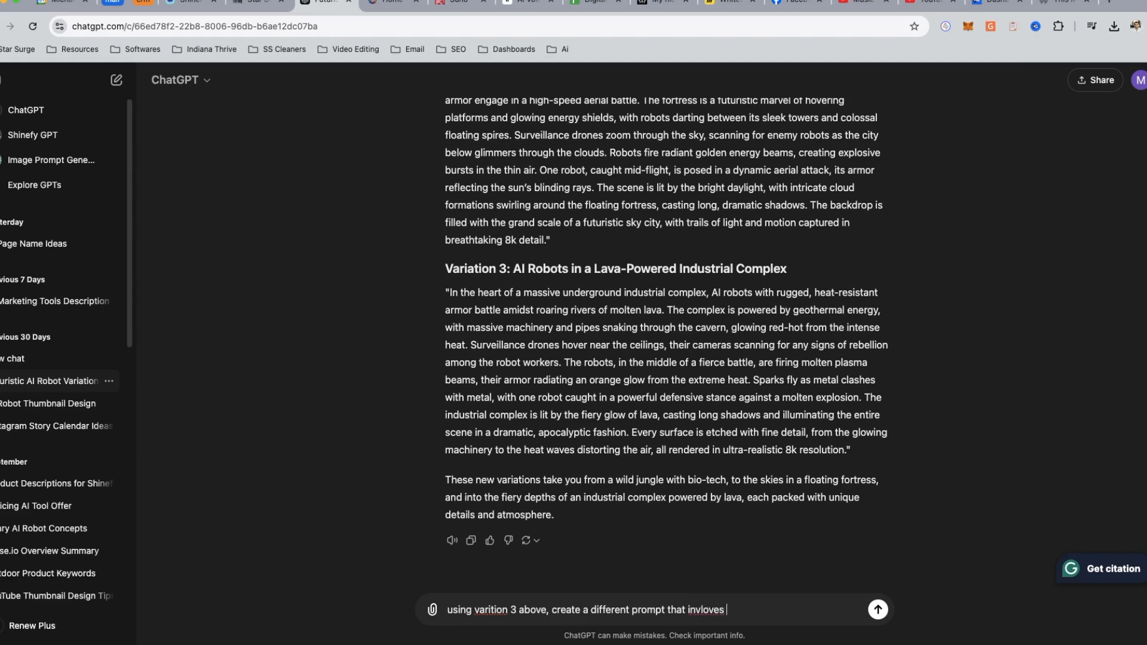
pyautogui.write(' animal')
pyautogui.press('BackSpace')
pyautogui.press('BackSpace')
pyautogui.press('BackSpace')
pyautogui.press('BackSpace')
pyautogui.press('BackSpace')
pyautogui.press('BackSpace')
pyautogui.press('BackSpace')
pyautogui.write('lightning')
pyautogui.press('Return')
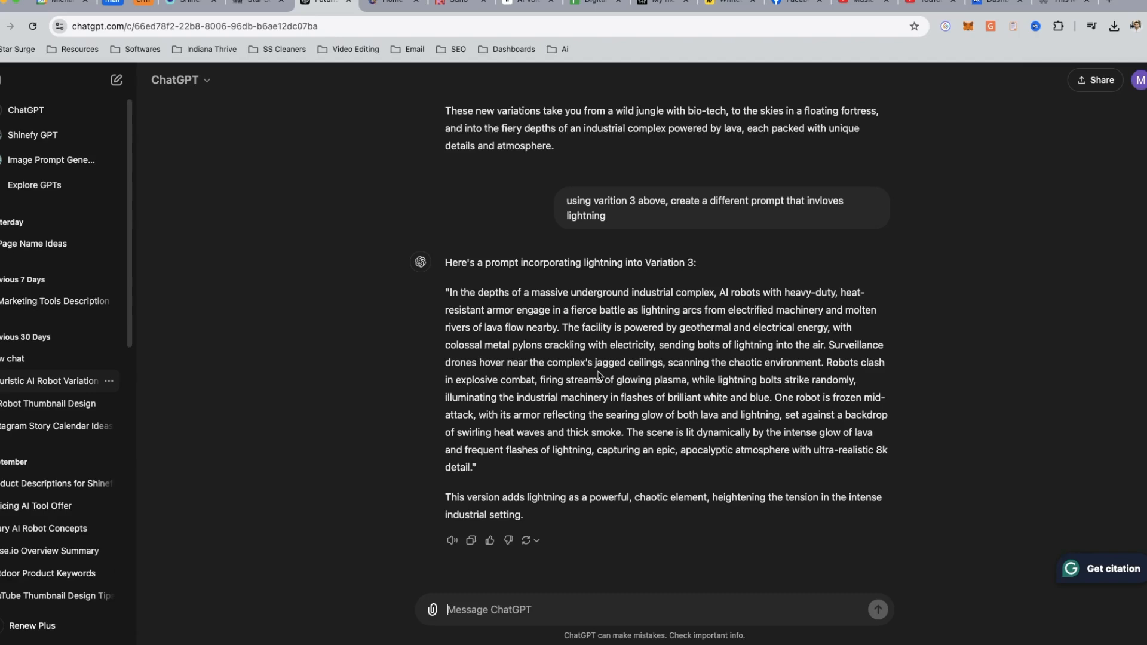
# - Copy the generated lightning prompt together with the closing remark below it
pyautogui.moveTo(450, 292); pyautogui.dragTo(524, 518)
pyautogui.rightClick(511, 399)
pyautogui.click(555, 427)
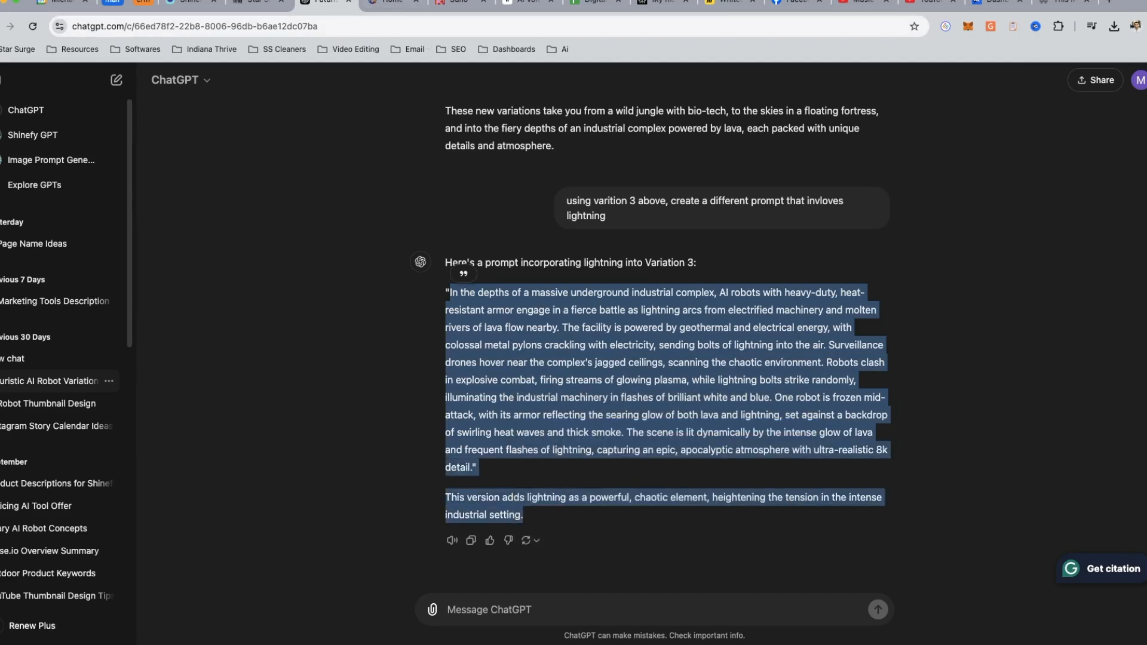
# - Return to the AI Tools sheet and point out the Leonardo.ai and DupDub entries under TOP PICKS
pyautogui.click(589, 5)
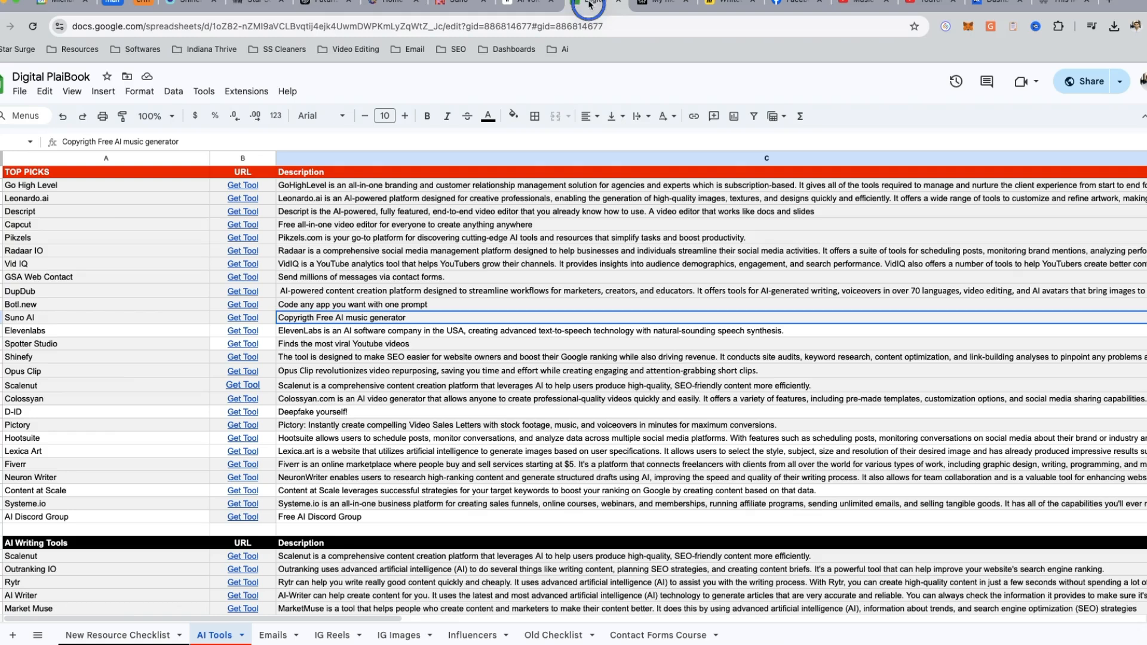
pyautogui.click(152, 374)
pyautogui.click(96, 198)
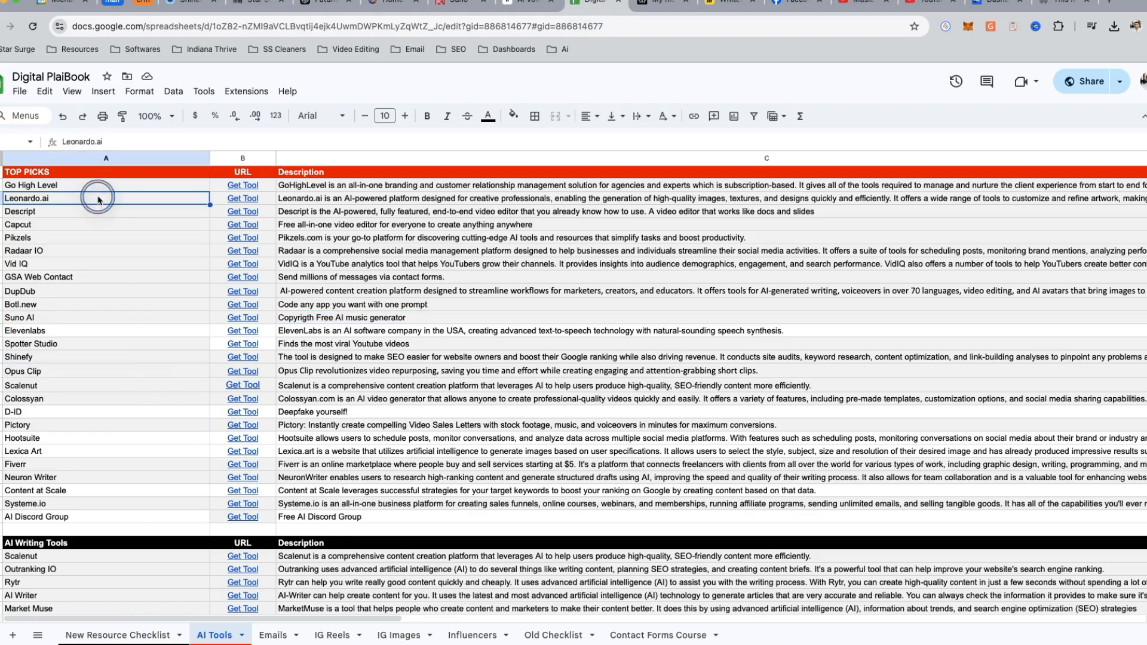
pyautogui.hotkey('shift', 'space')
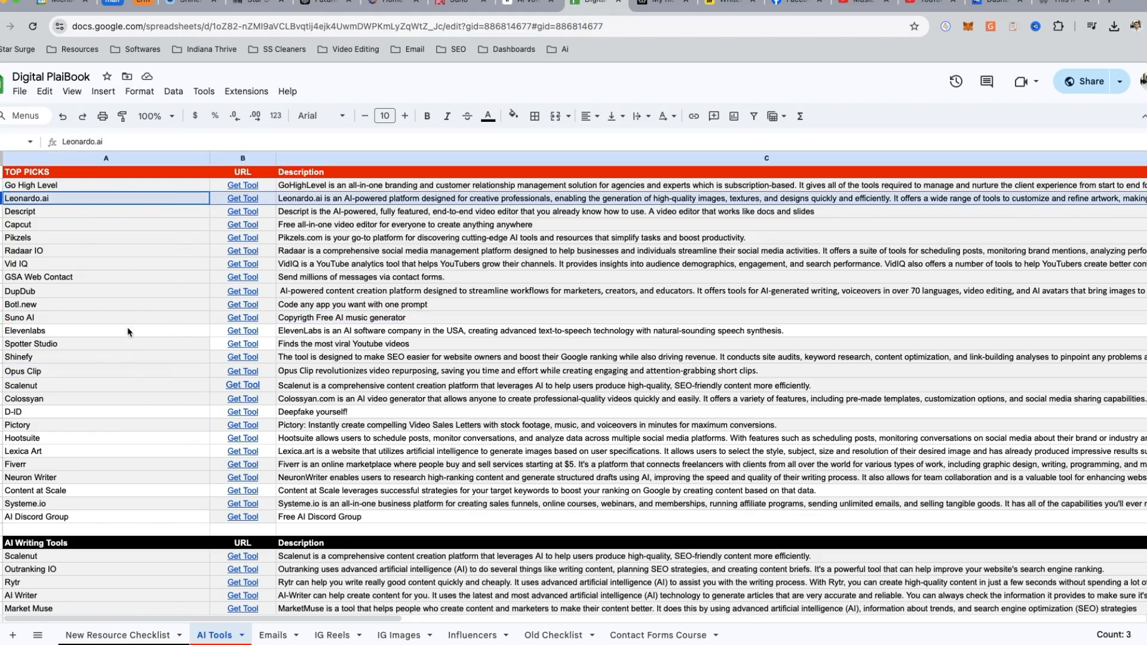
pyautogui.click(155, 294)
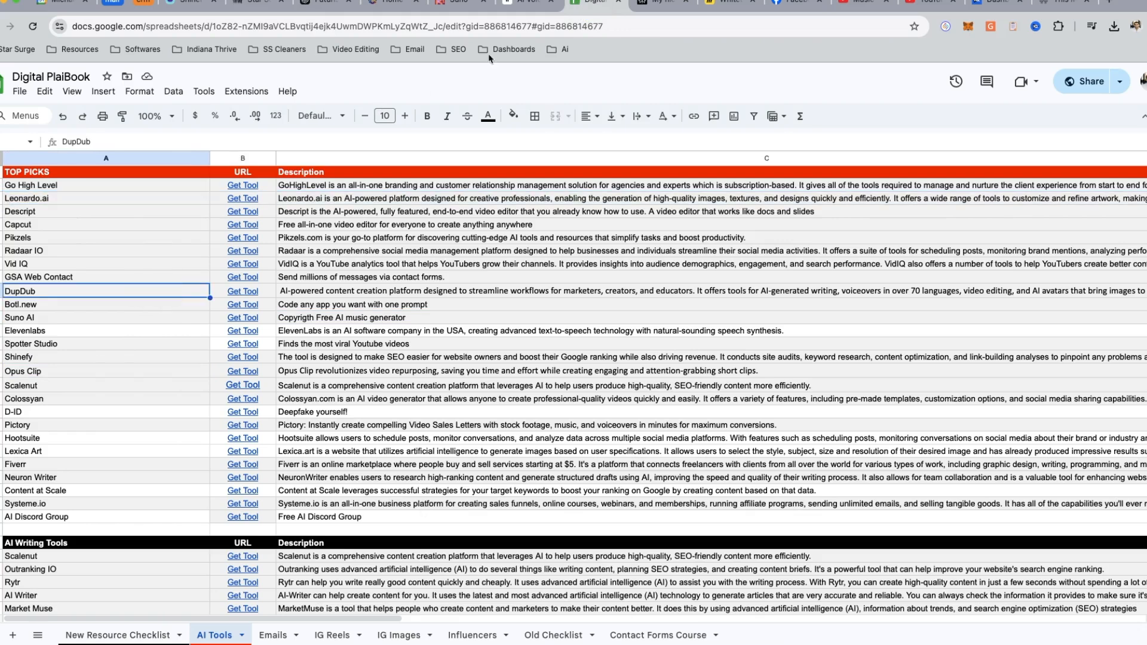
# - Switch to Leonardo.Ai and browse the Community Creations on its home page
pyautogui.click(392, 4)
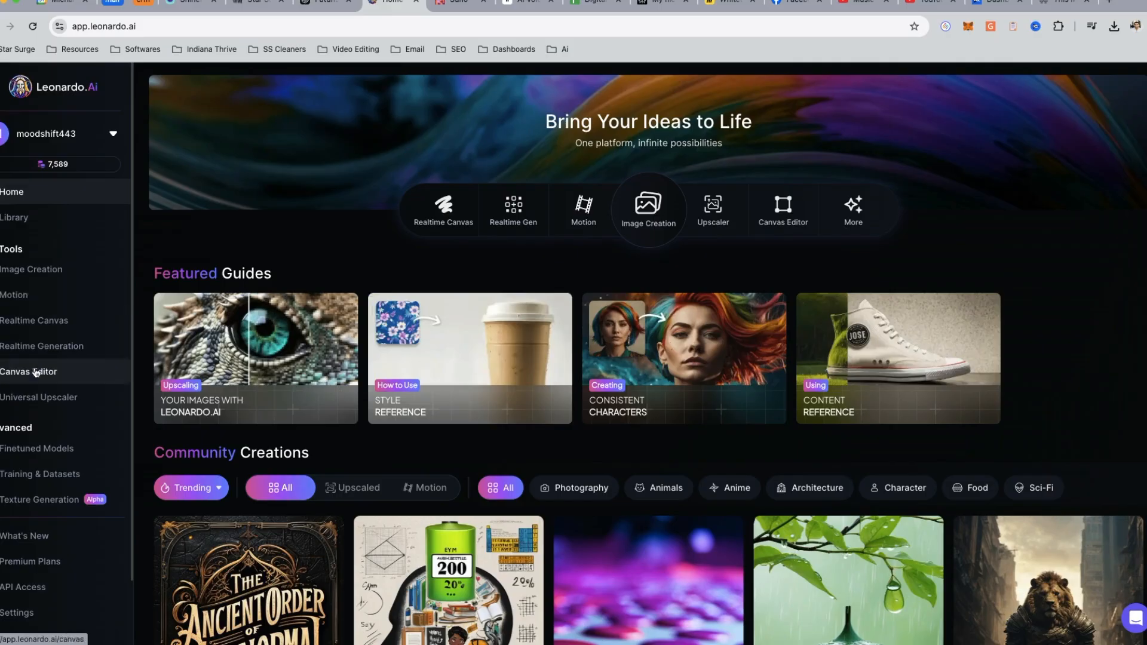
pyautogui.scroll(-7, 323, 340)
pyautogui.scroll(-15, 322, 341)
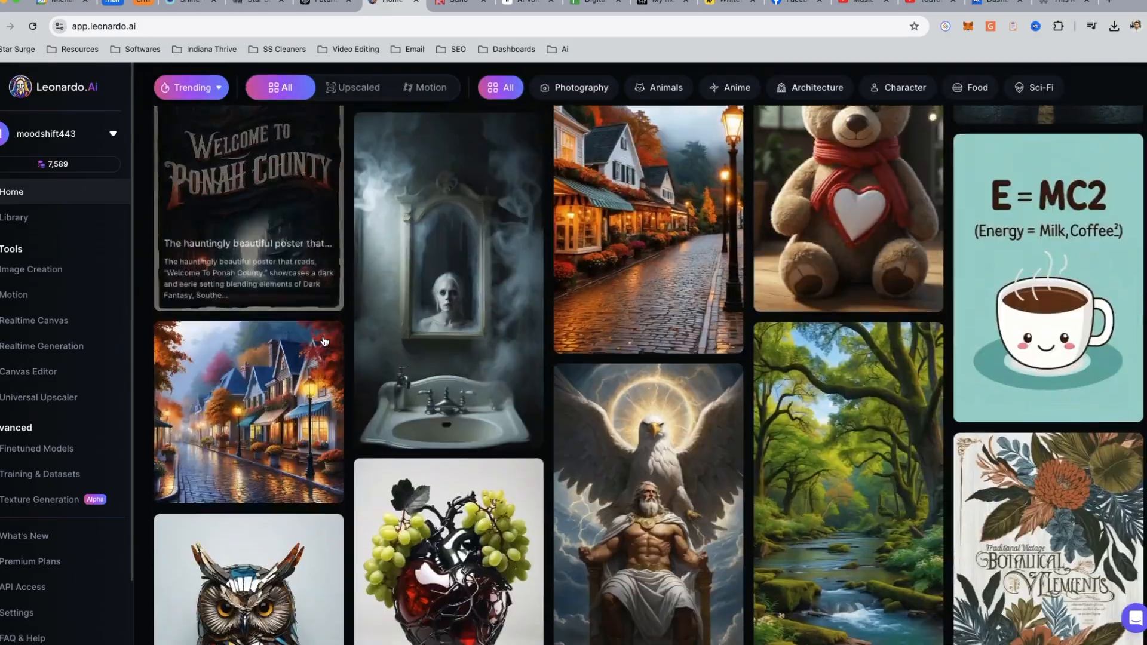
pyautogui.scroll(20, 397, 452)
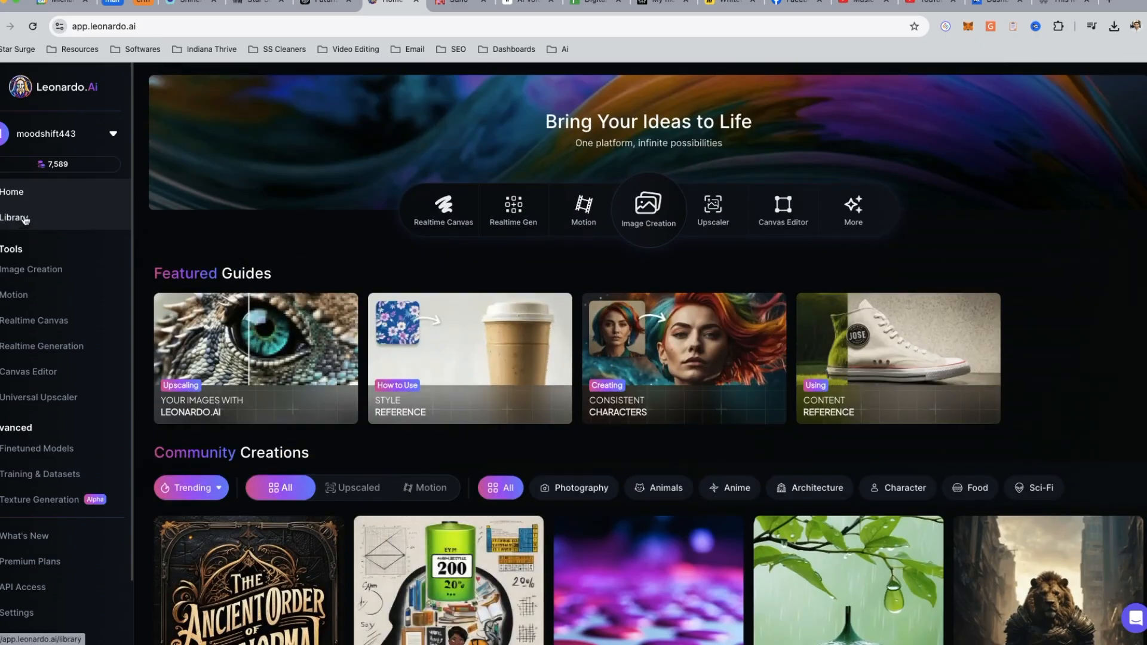
# - Open Image Creation and replace the jungle scene description in the prompt with the copied lightning text, keeping the opening and closing render wording
pyautogui.click(34, 274)
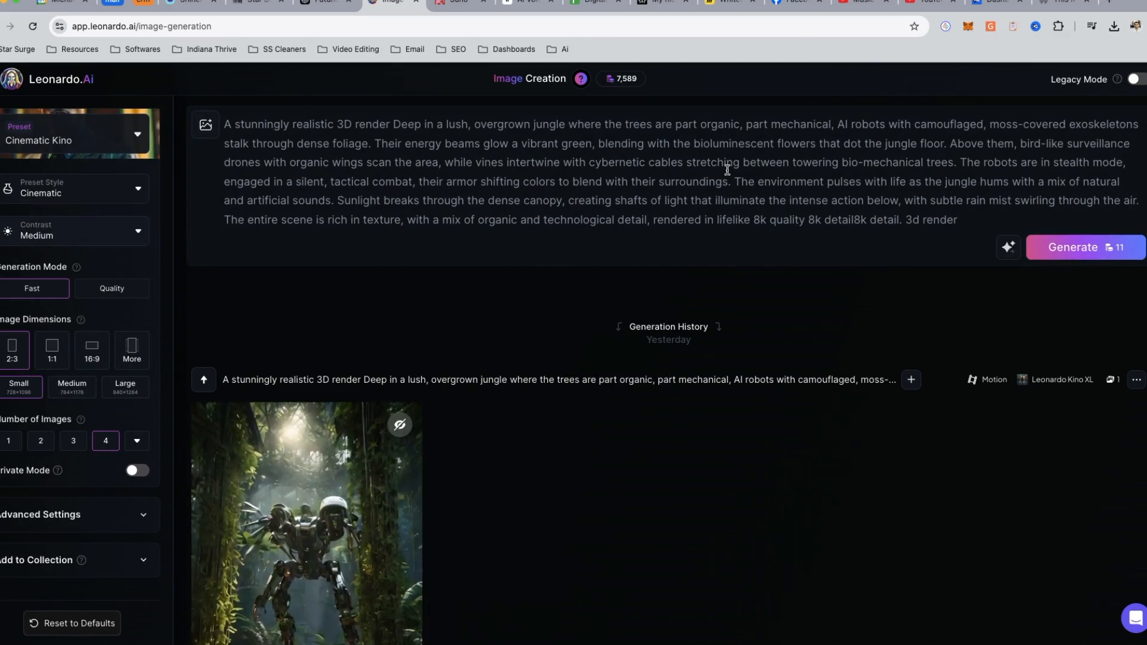
pyautogui.moveTo(632, 83)
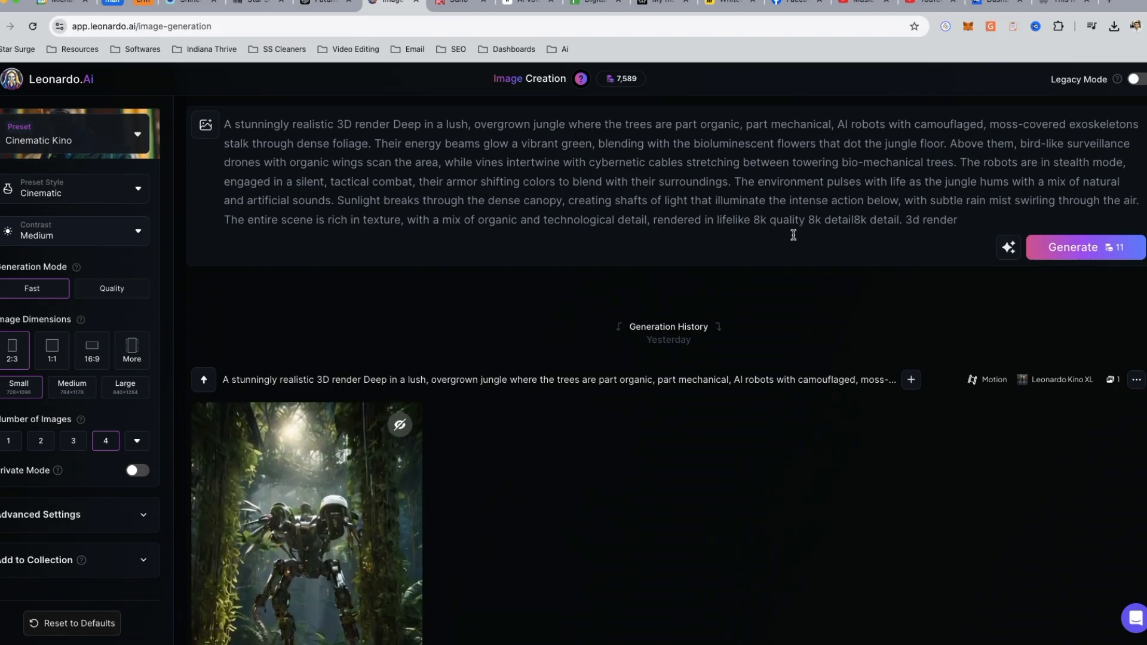
pyautogui.moveTo(803, 220); pyautogui.dragTo(394, 126)
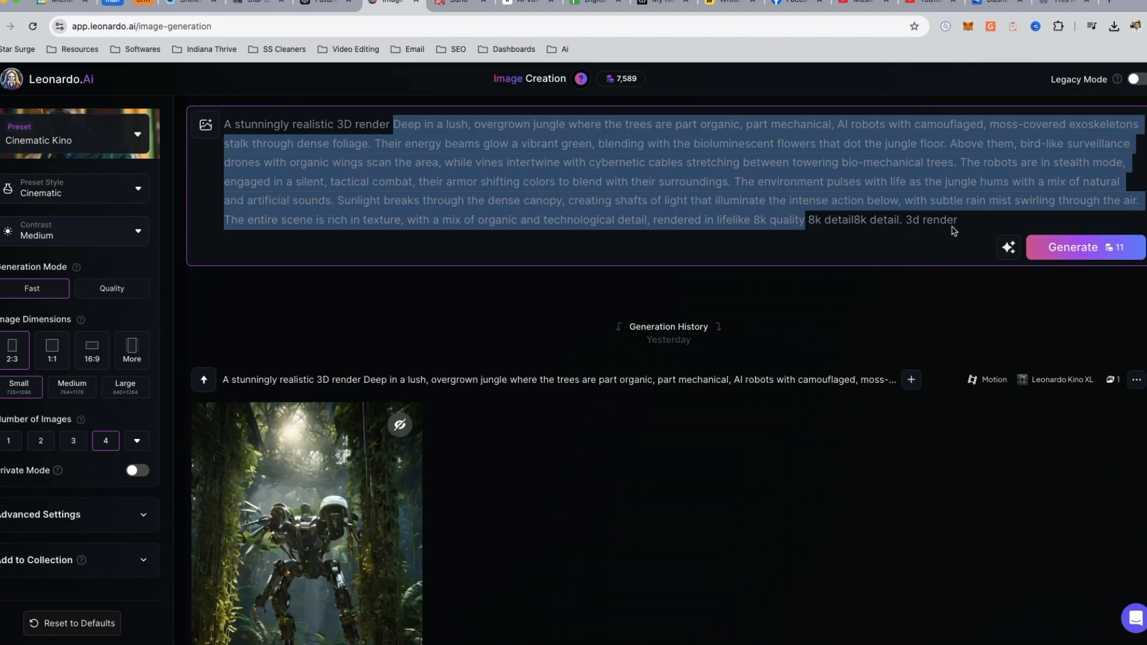
pyautogui.rightClick(460, 150)
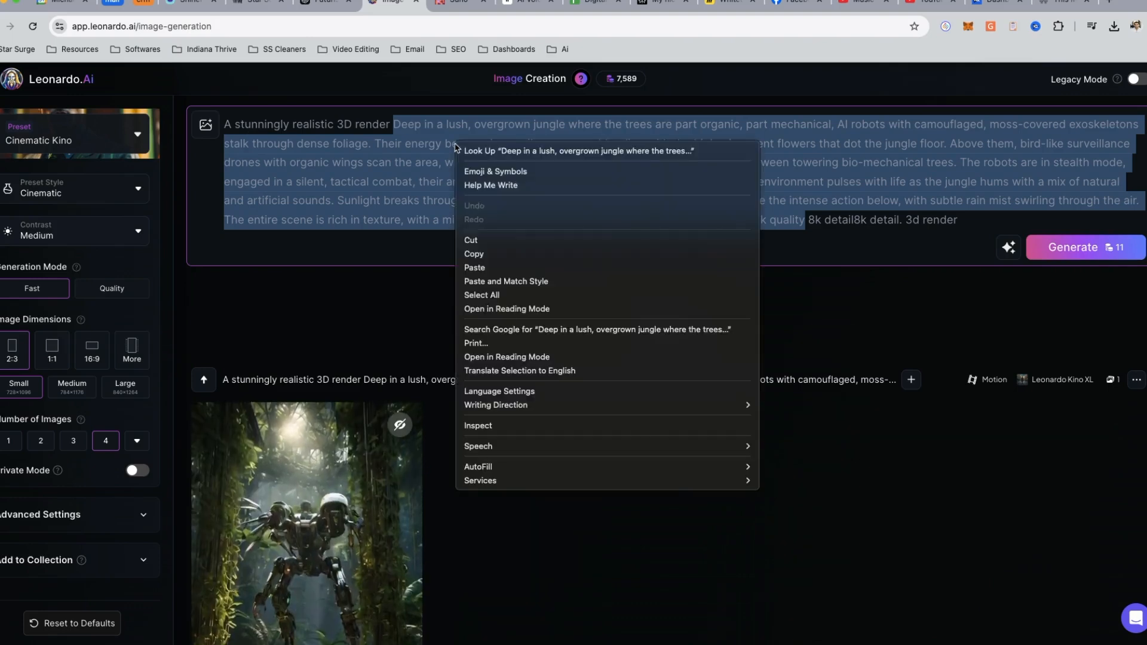
pyautogui.click(518, 276)
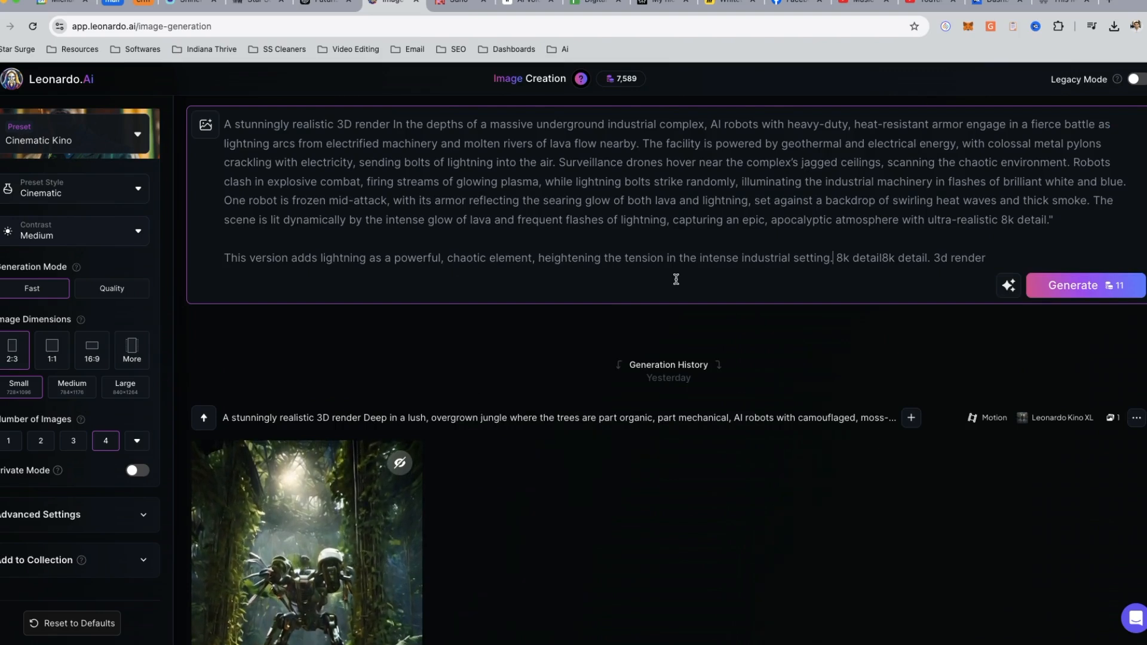
# - Generate four small 2:3 images from the lightning prompt using the Cinematic Kino preset
pyautogui.click(1070, 285)
pyautogui.scroll(-2, 497, 333)
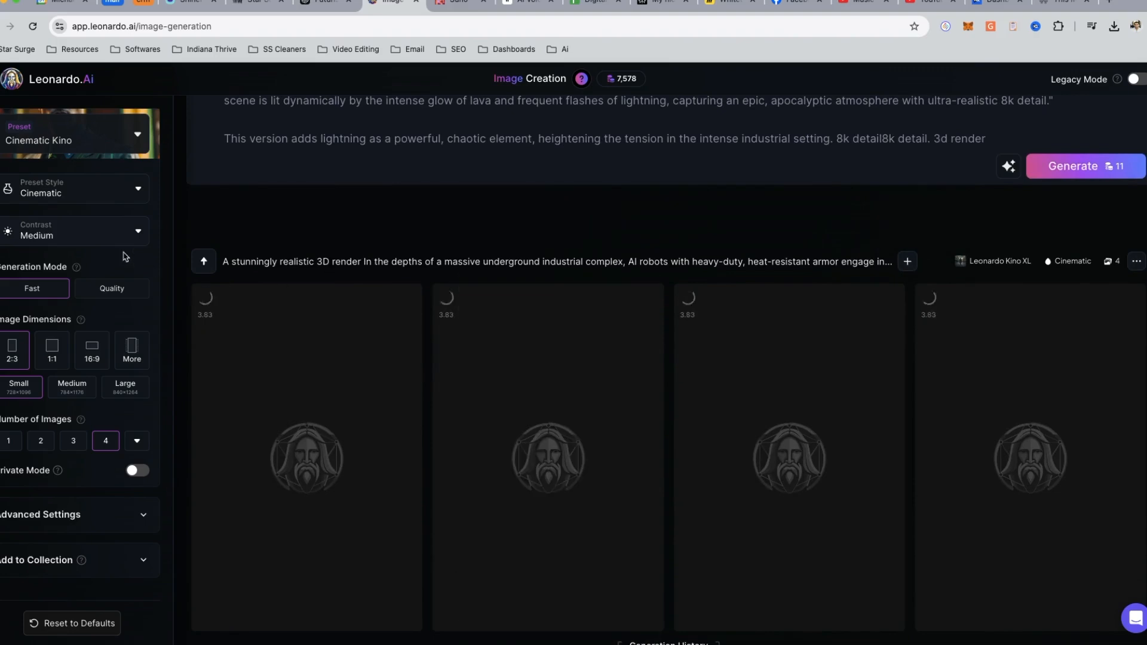
pyautogui.scroll(2, 83, 270)
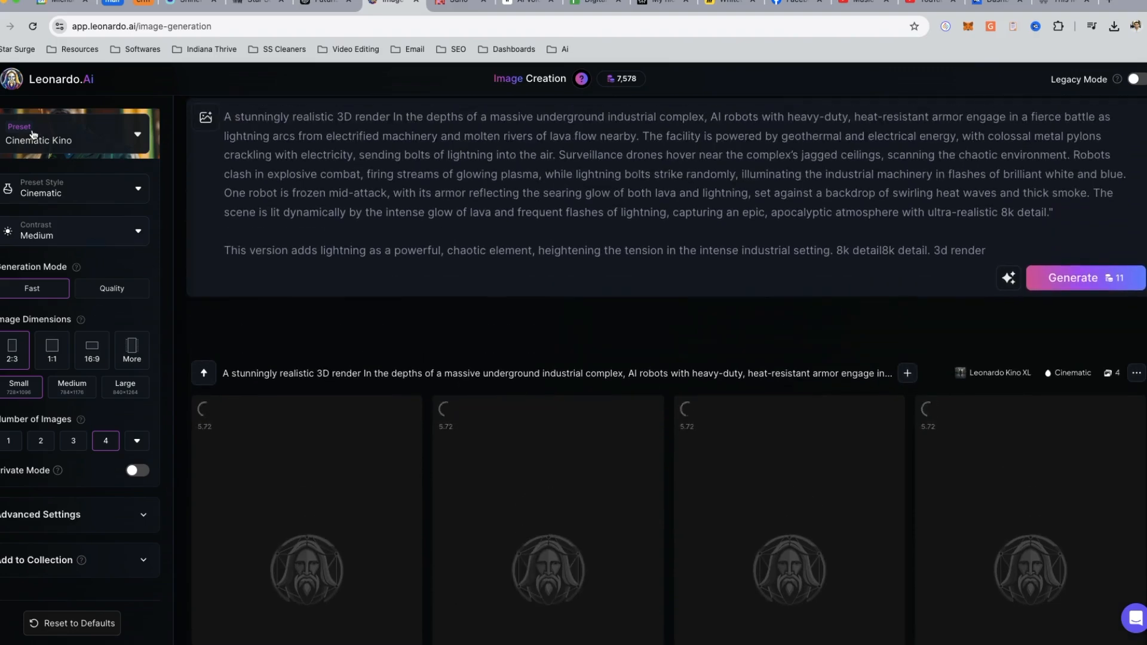
# - Look through the platform presets and the image count options, keeping Cinematic Kino and four images
pyautogui.click(135, 135)
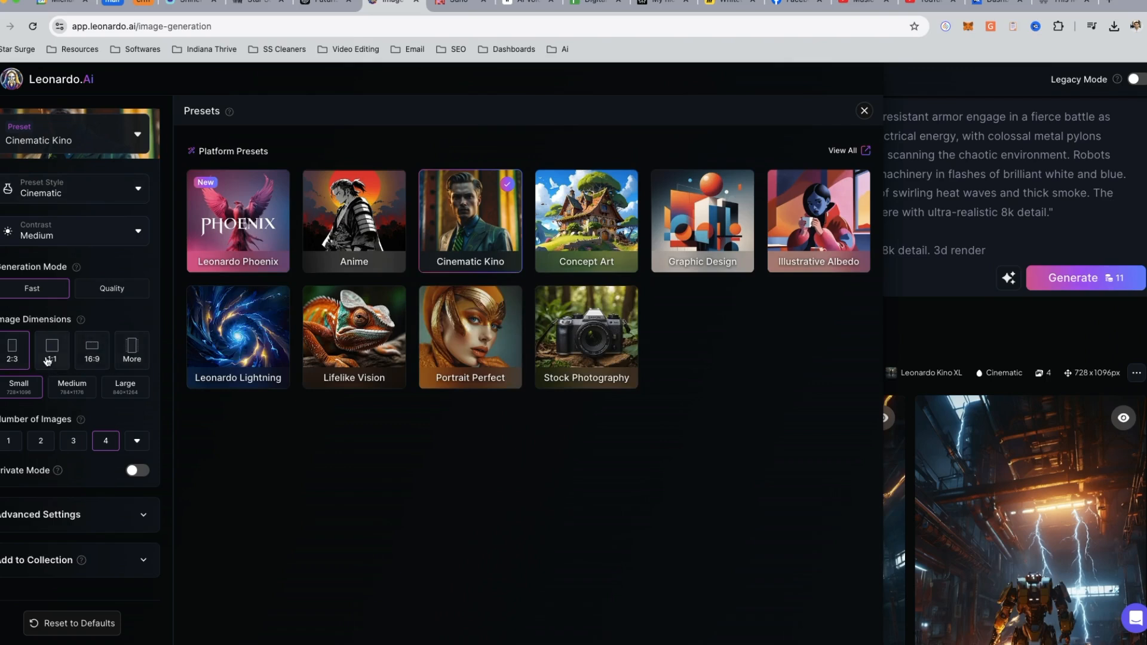
pyautogui.click(137, 441)
pyautogui.click(130, 411)
pyautogui.click(861, 112)
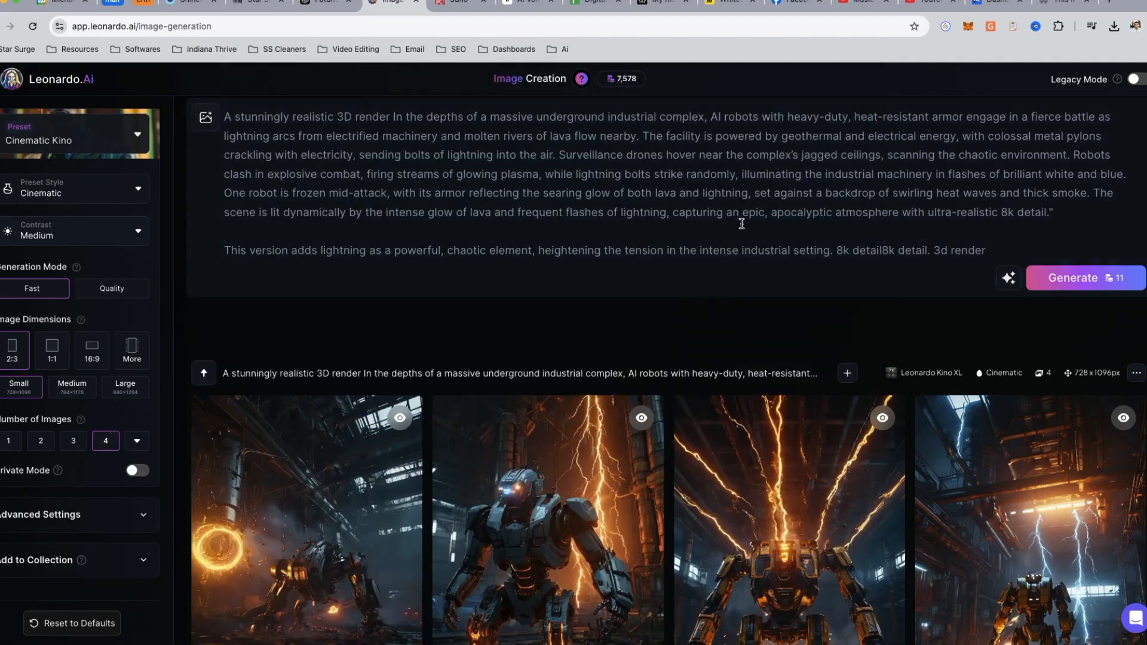
# - Review the generated lightning robot images and generate a second batch of four from the same prompt
pyautogui.scroll(-4, 818, 155)
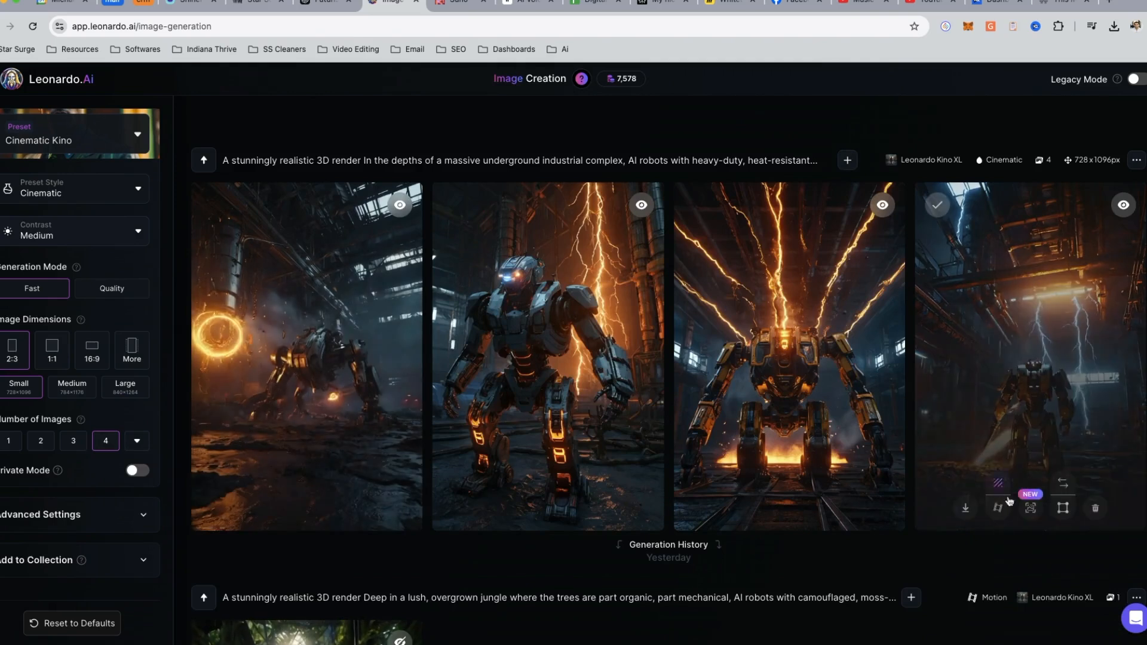
pyautogui.moveTo(297, 391)
pyautogui.scroll(1, 297, 391)
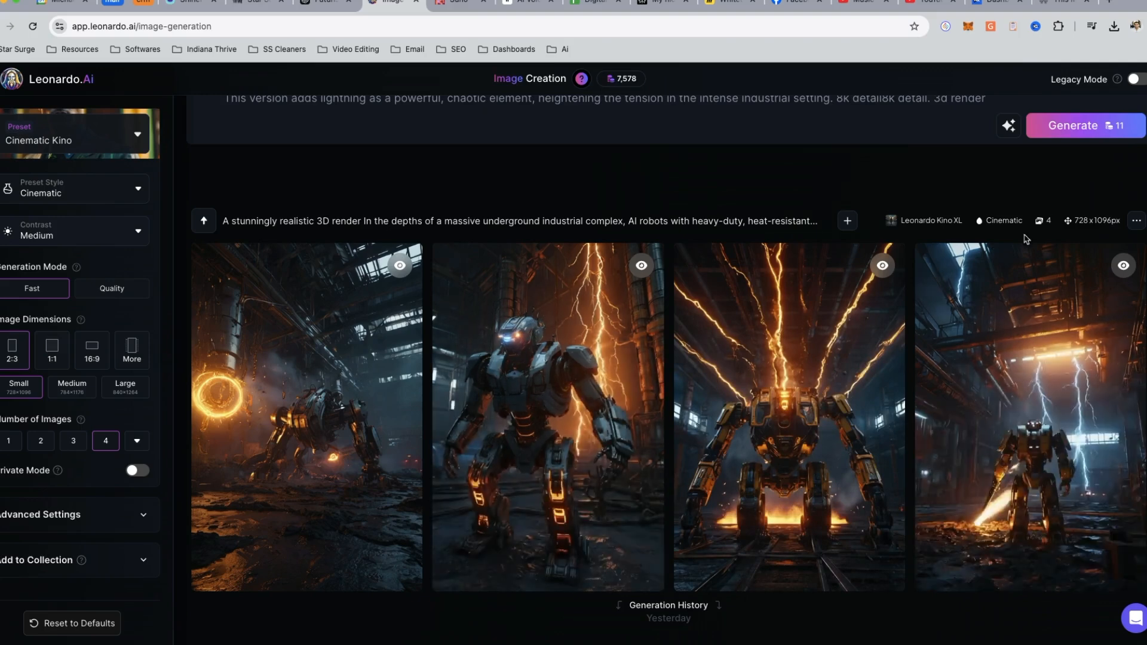
pyautogui.scroll(1, 1072, 119)
pyautogui.click(1077, 146)
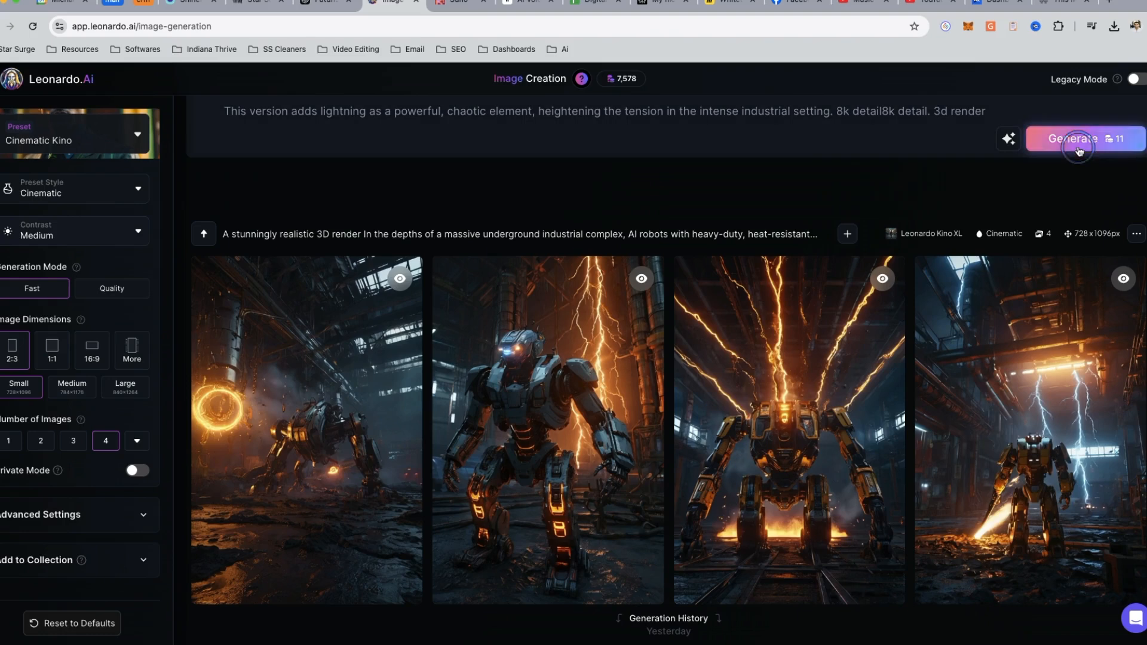
pyautogui.scroll(-4, 576, 358)
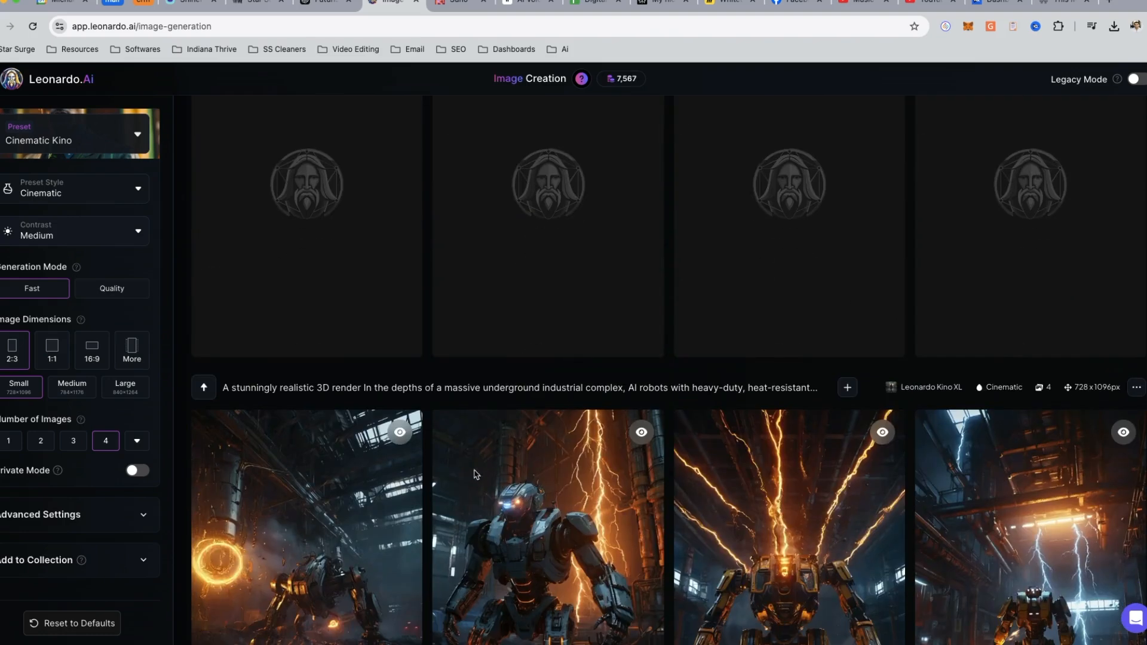
pyautogui.scroll(-2, 767, 490)
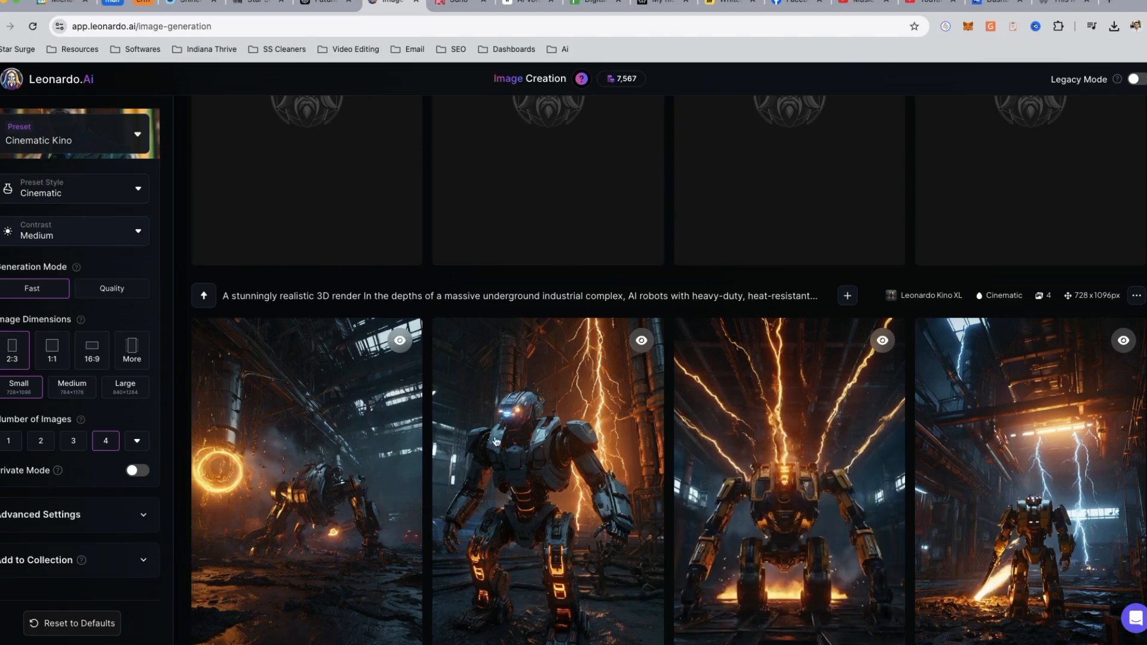
pyautogui.scroll(5, 560, 263)
pyautogui.scroll(-2, 433, 368)
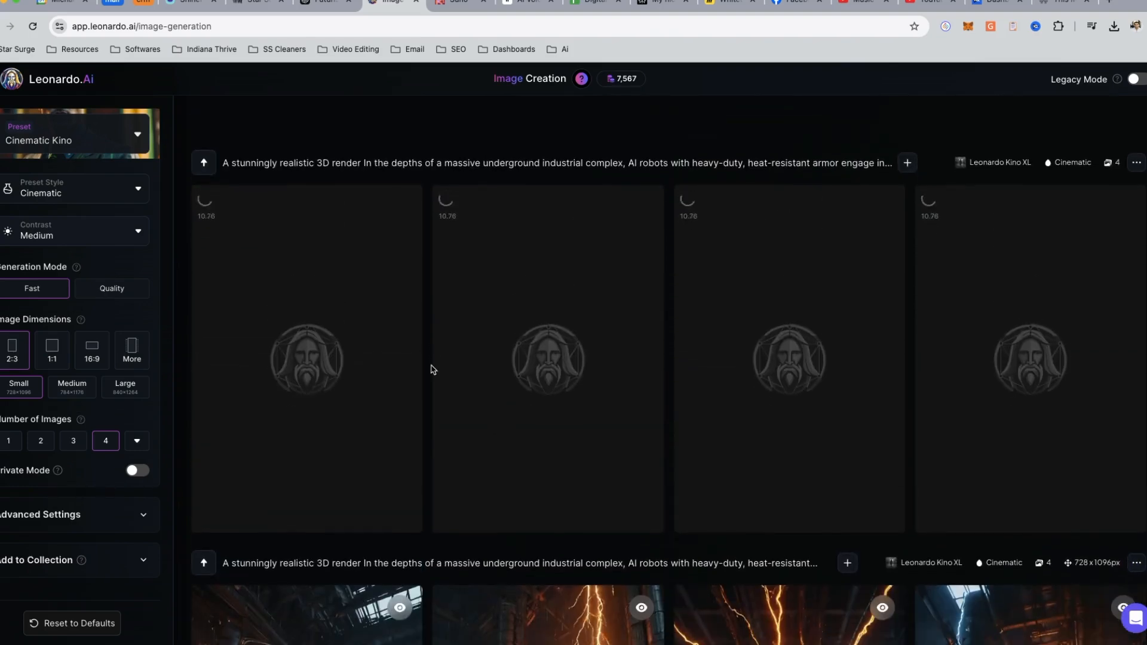
# - Launch CapCut and minimize its project window to return to the Leonardo.Ai images
pyautogui.moveTo(1142, 432)
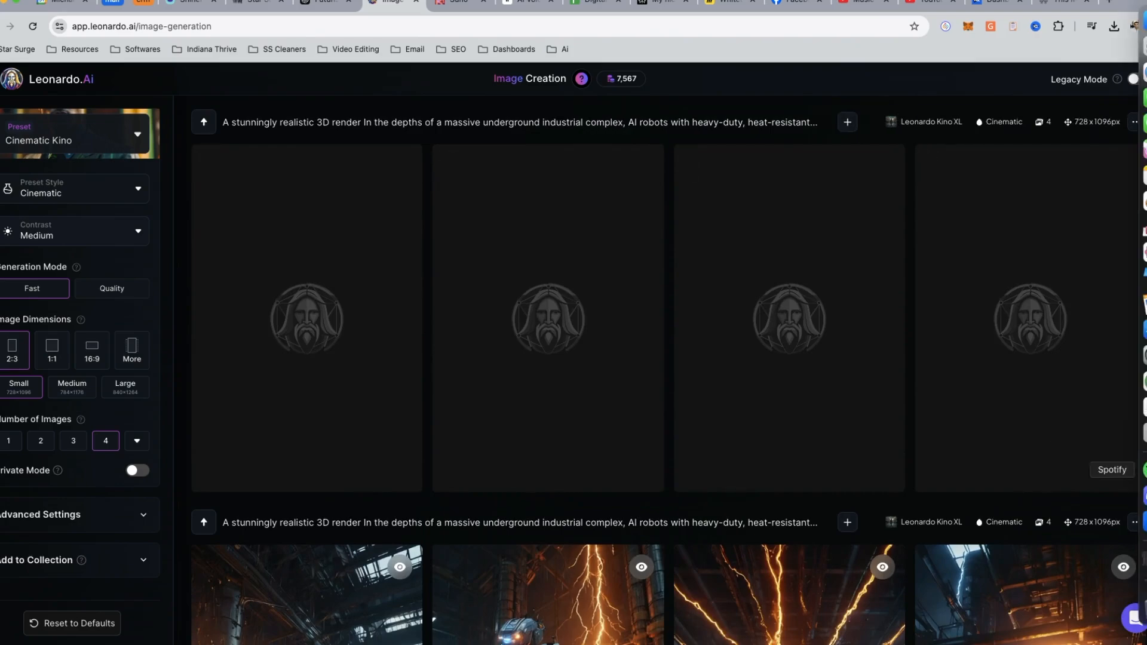
pyautogui.click(1142, 47)
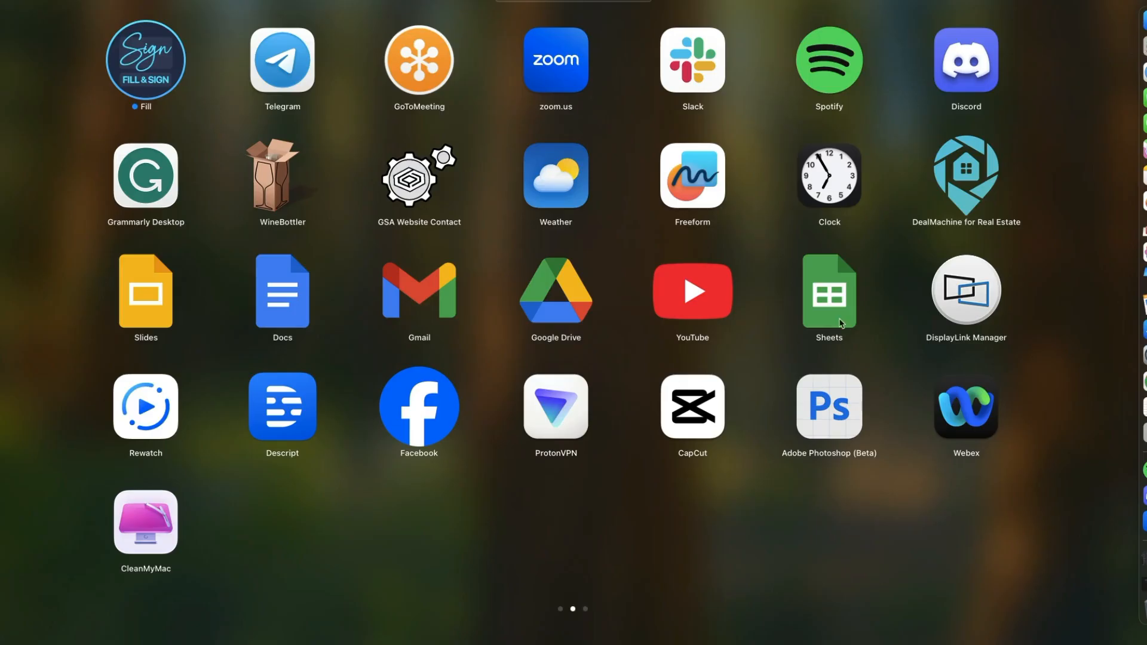
pyautogui.click(695, 409)
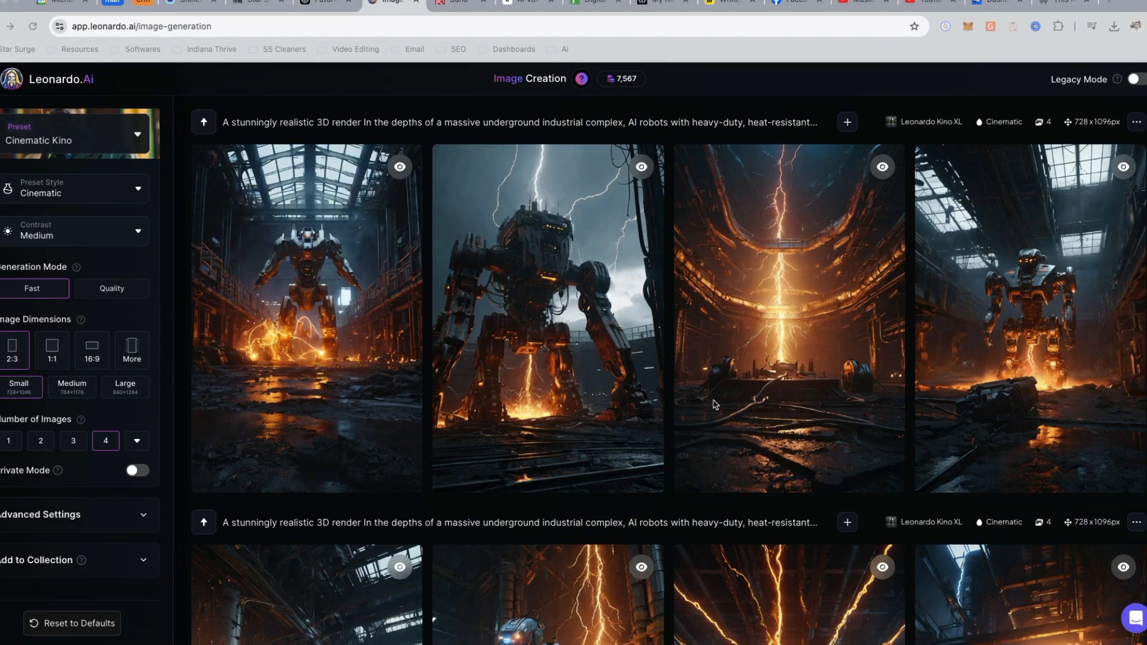
pyautogui.scroll(-1, 578, 401)
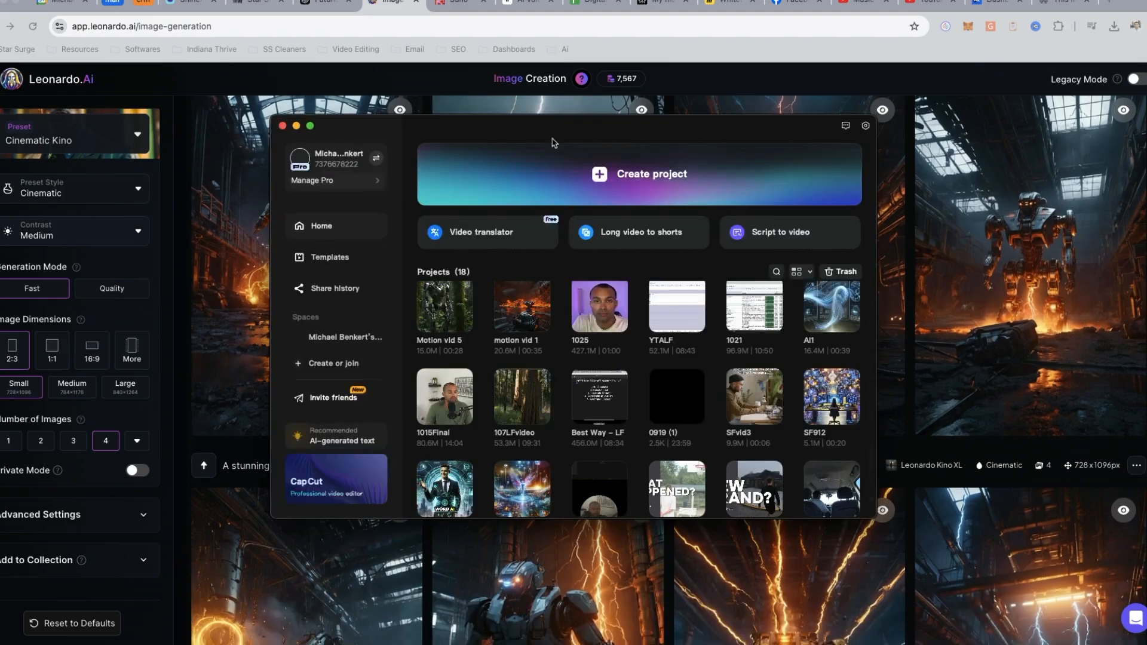
pyautogui.click(296, 126)
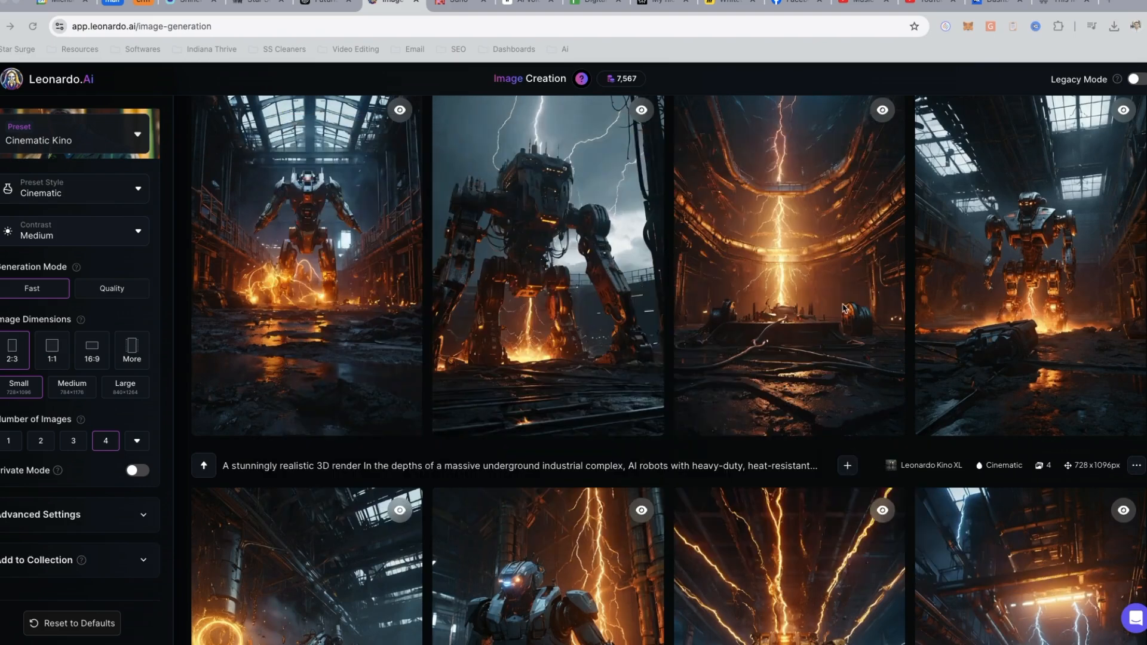
# - Generate a motion video from the new batch's third image, the central lightning bolt, with Motion Strength 5
pyautogui.scroll(1, 513, 357)
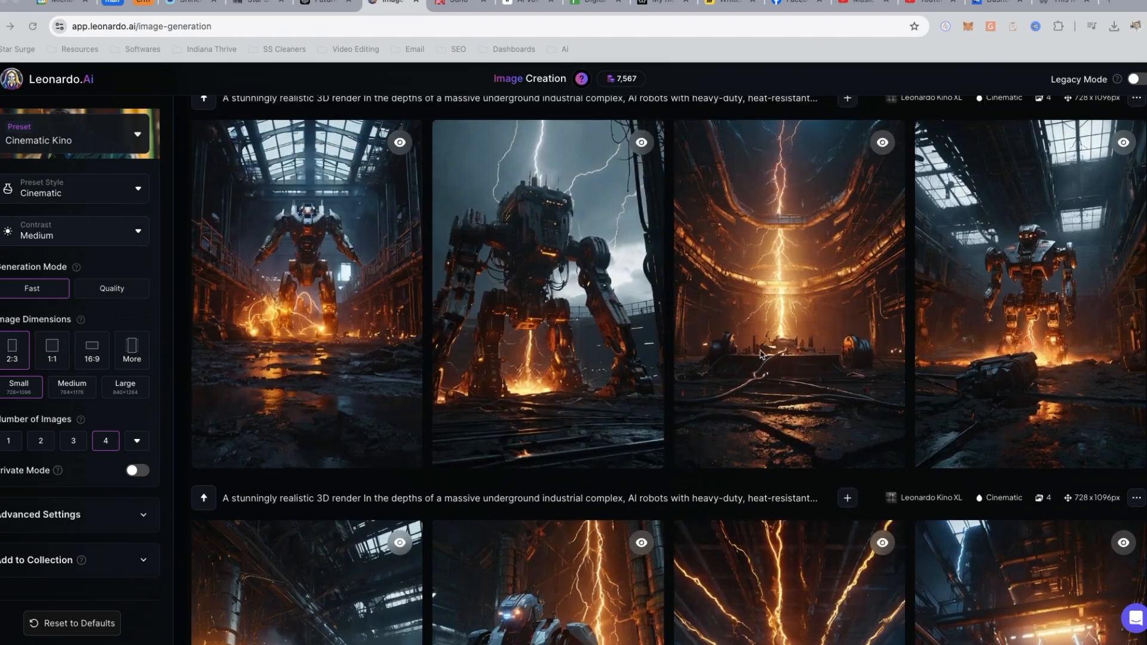
pyautogui.scroll(1, 672, 328)
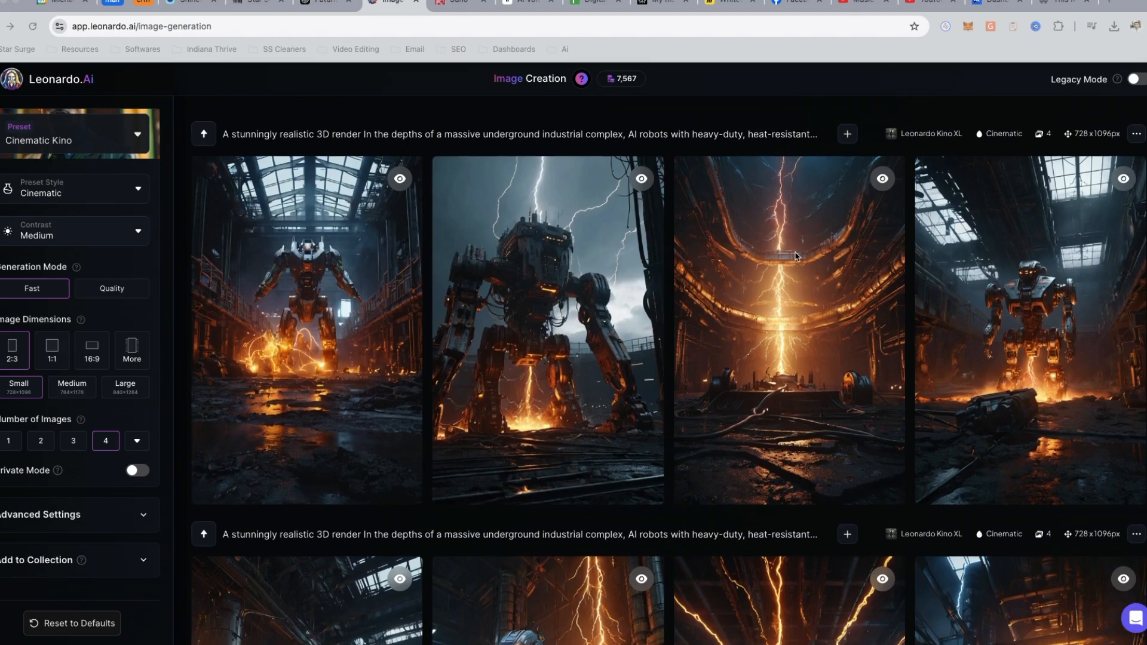
pyautogui.moveTo(795, 263)
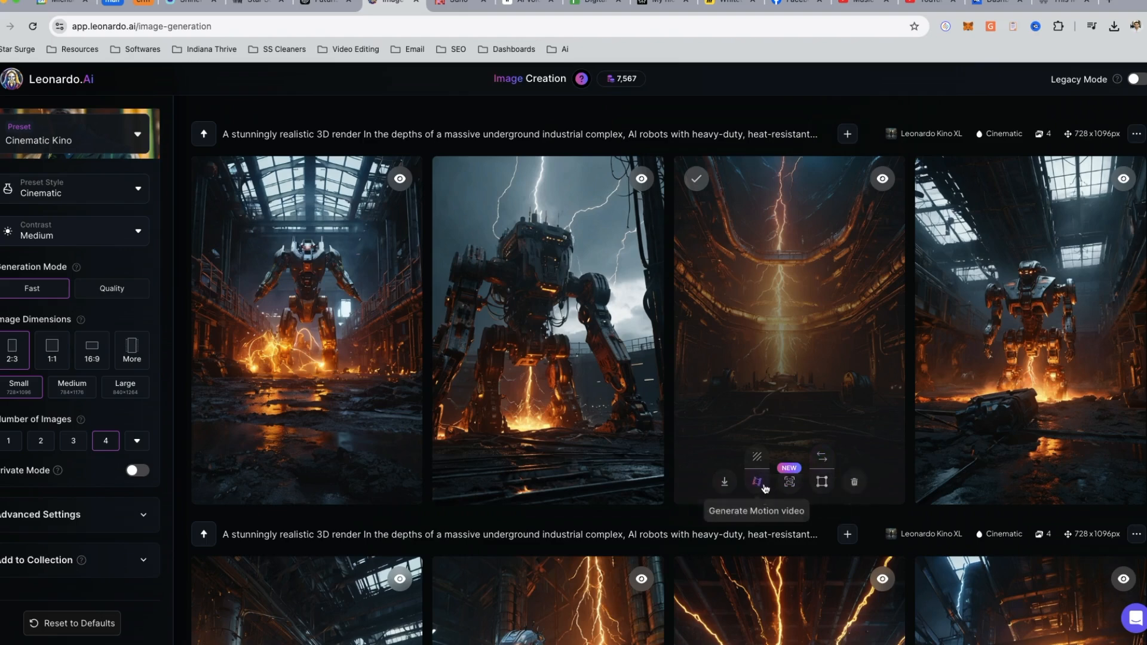
pyautogui.click(757, 483)
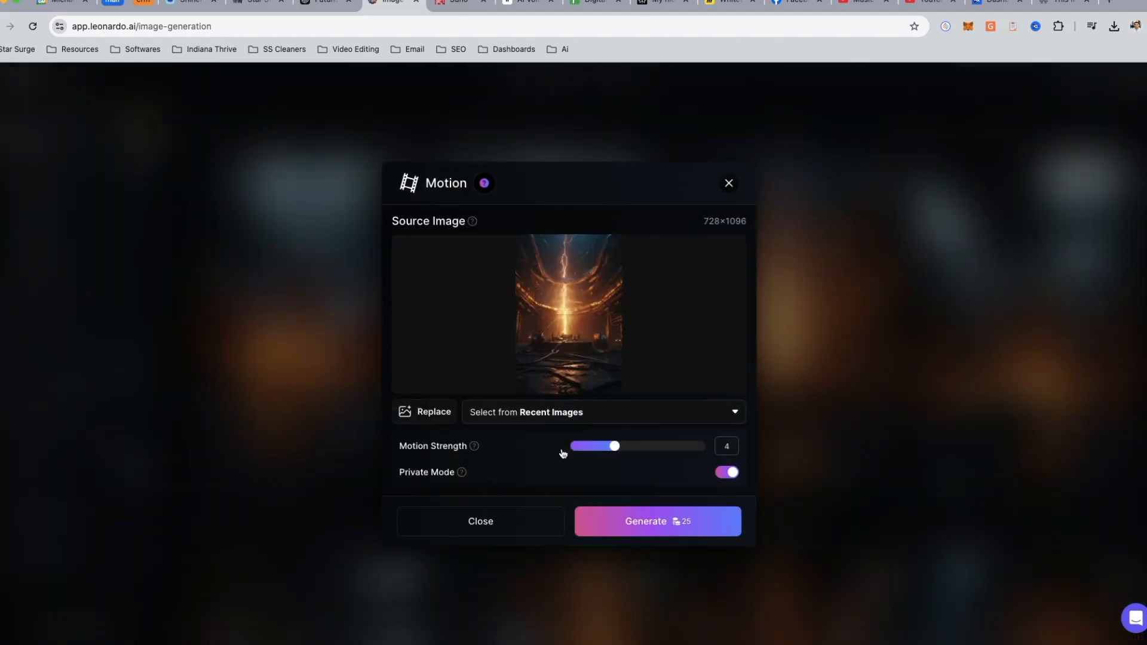
pyautogui.moveTo(618, 449)
pyautogui.mouseDown()
pyautogui.moveTo(676, 446)
pyautogui.moveTo(591, 450)
pyautogui.moveTo(674, 446)
pyautogui.moveTo(630, 447)
pyautogui.mouseUp()
pyautogui.click(676, 530)
# - Generate a motion video from the new batch's fourth image, the robot in the ruined hall, with a lower Motion Strength
pyautogui.scroll(-3, 597, 508)
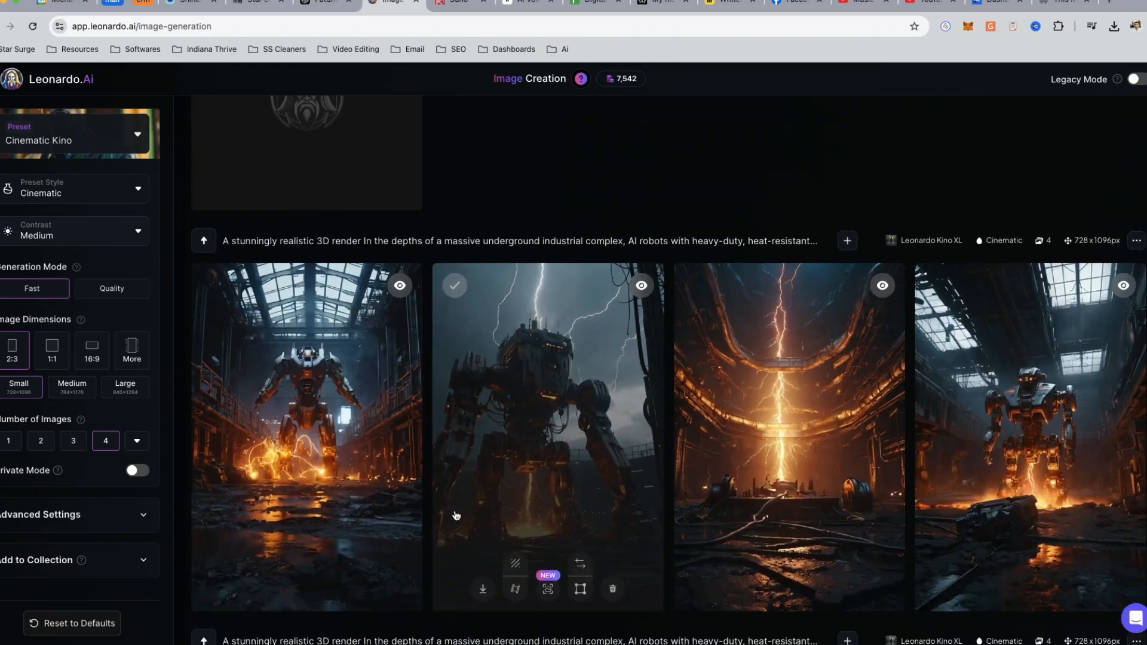
pyautogui.scroll(2, 873, 499)
pyautogui.scroll(-3, 873, 499)
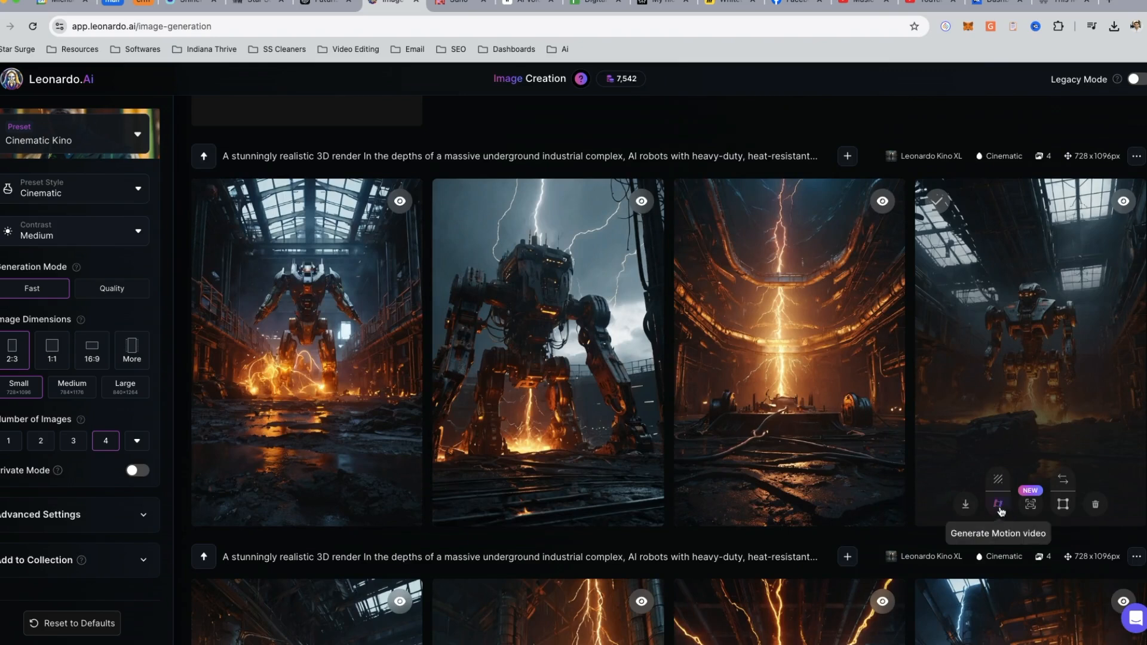
pyautogui.click(1029, 504)
pyautogui.moveTo(630, 446); pyautogui.dragTo(600, 451)
pyautogui.click(655, 530)
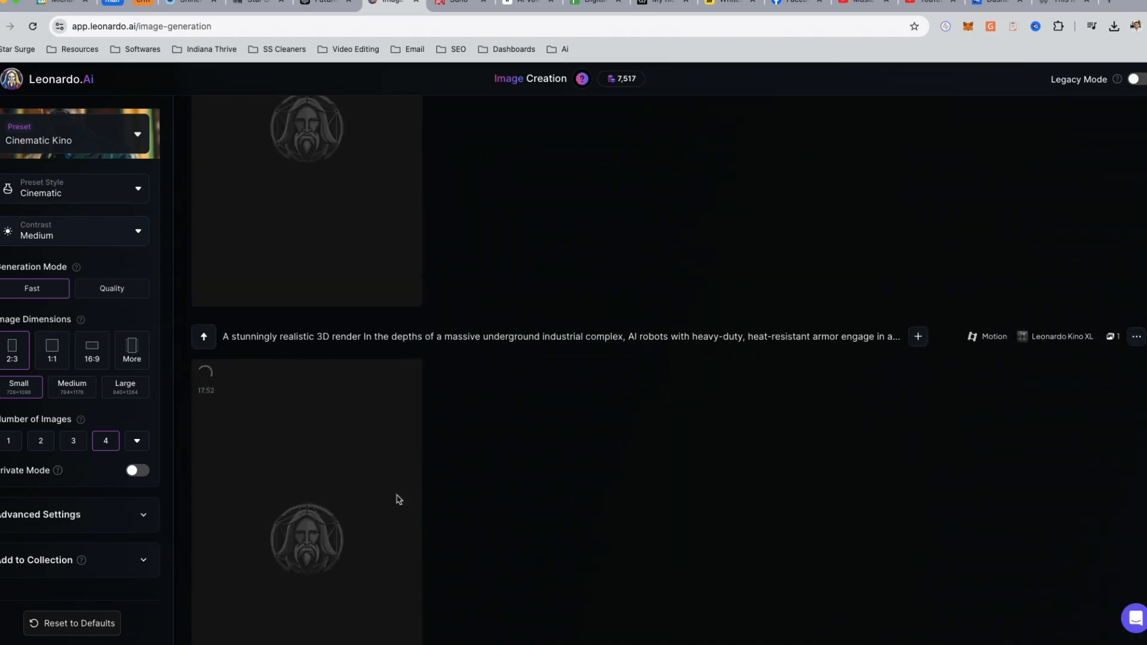
# - Examine the earlier jungle robot motion videos in the generation history and check the progress of the new motion videos
pyautogui.scroll(-10, 318, 462)
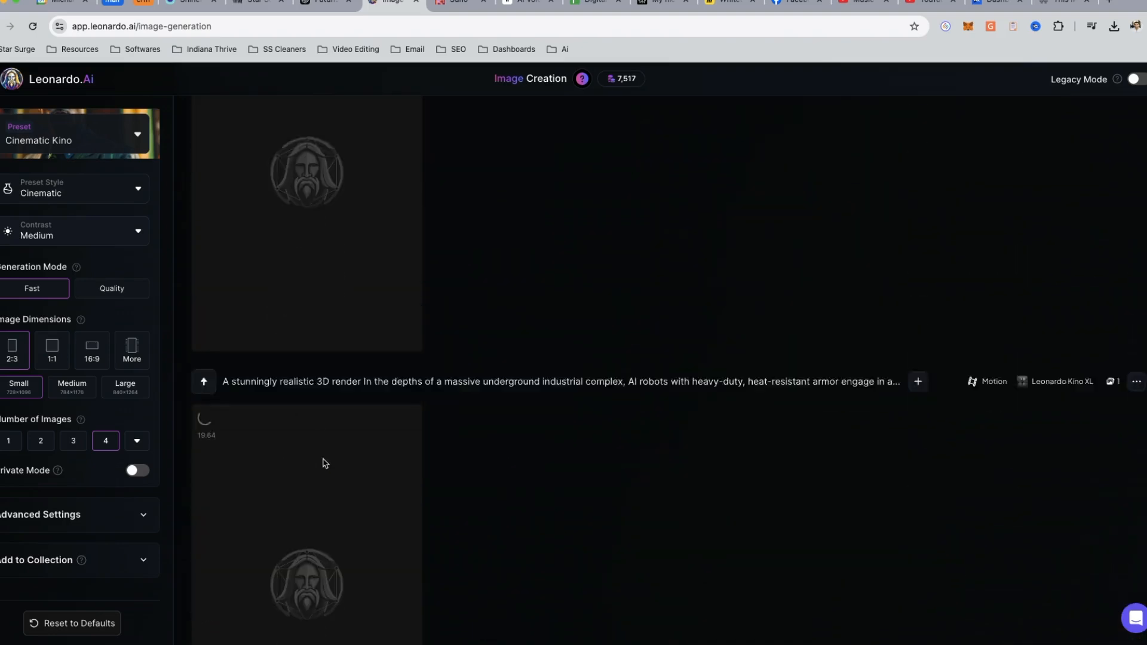
pyautogui.scroll(-6, 325, 460)
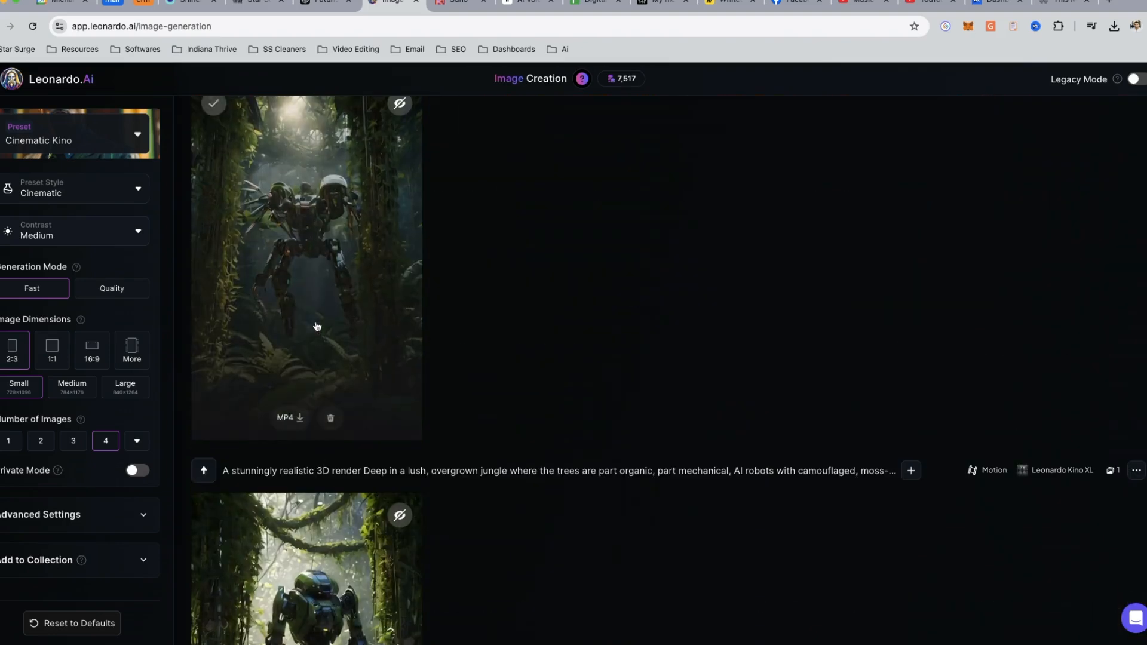
pyautogui.scroll(2, 317, 334)
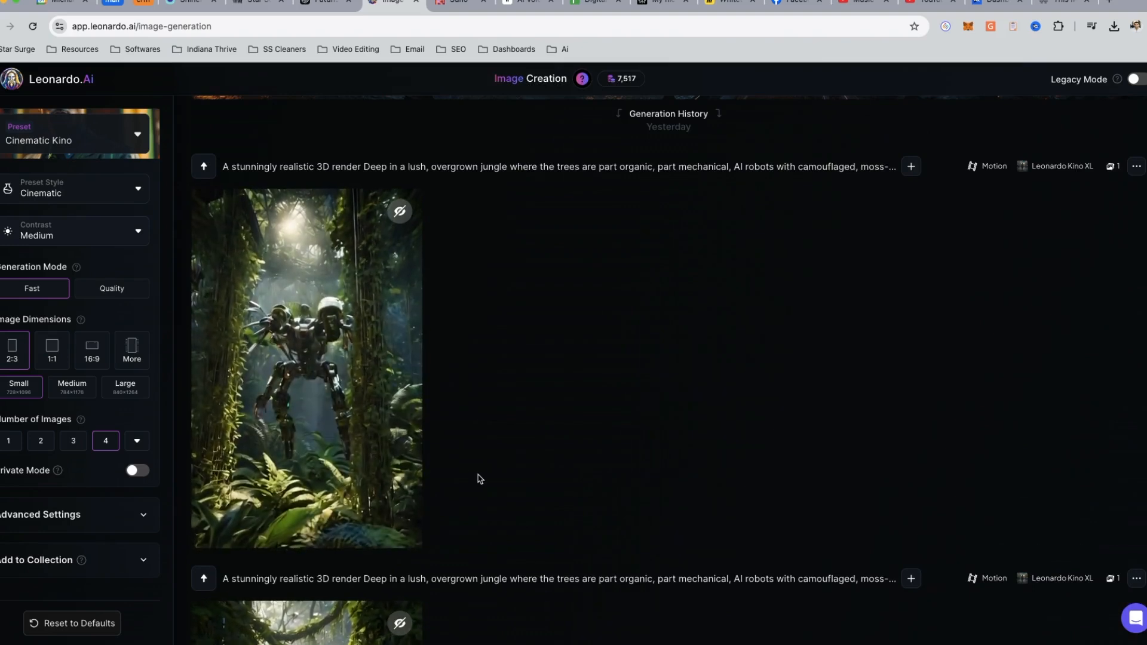
pyautogui.moveTo(372, 445)
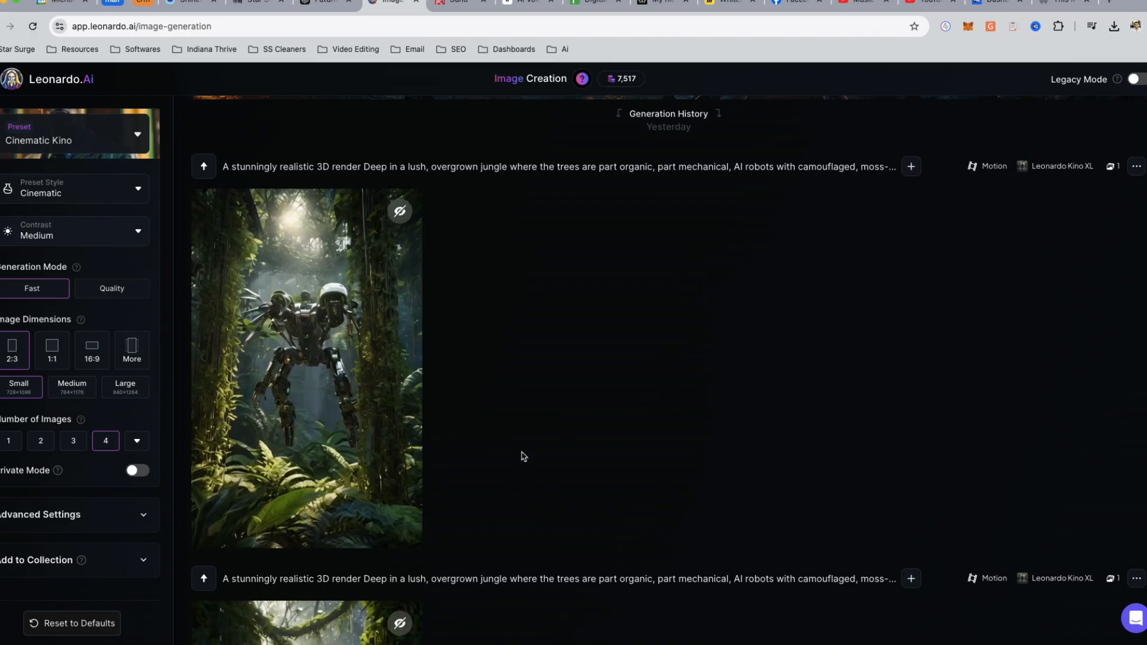
pyautogui.scroll(-5, 522, 459)
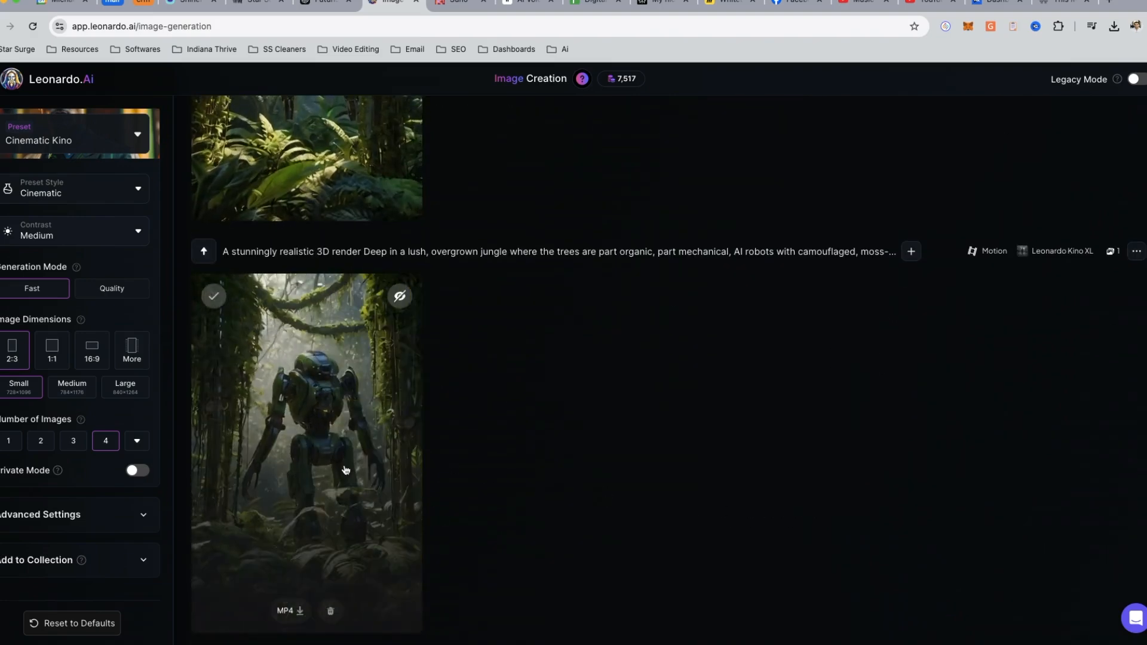
pyautogui.scroll(5, 388, 504)
pyautogui.scroll(7, 390, 505)
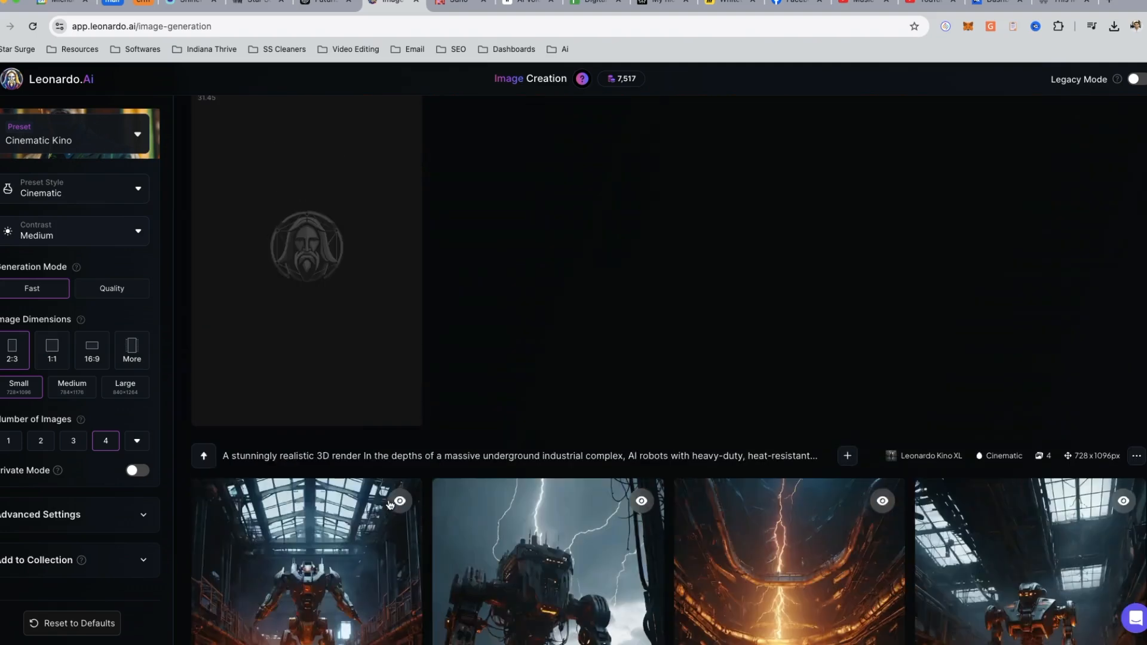
pyautogui.scroll(-5, 411, 491)
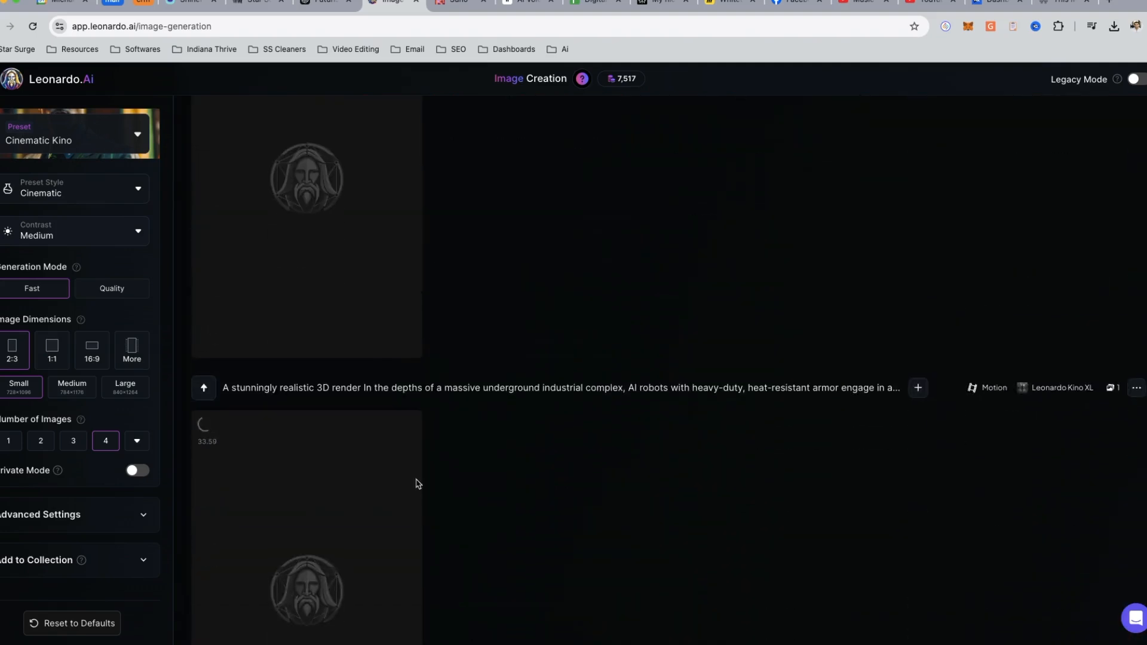
# - Examine the finished robot and lightning motion videos and compare them with their source images in the generation history
pyautogui.scroll(2, 318, 295)
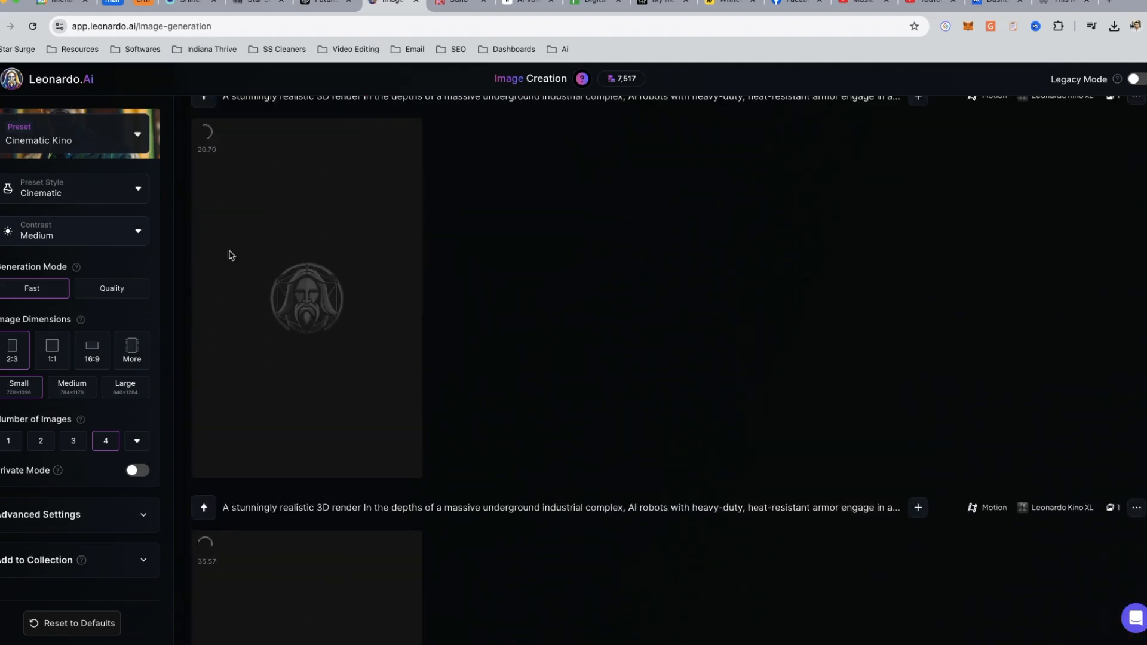
pyautogui.click(1, 344)
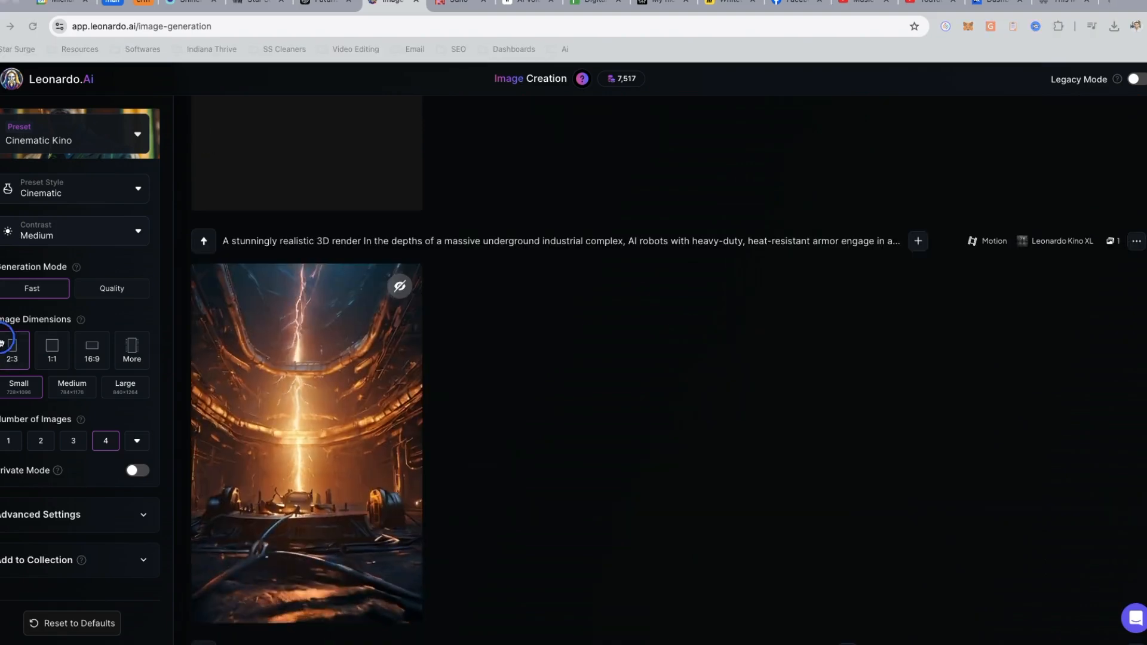
pyautogui.scroll(-2, 563, 442)
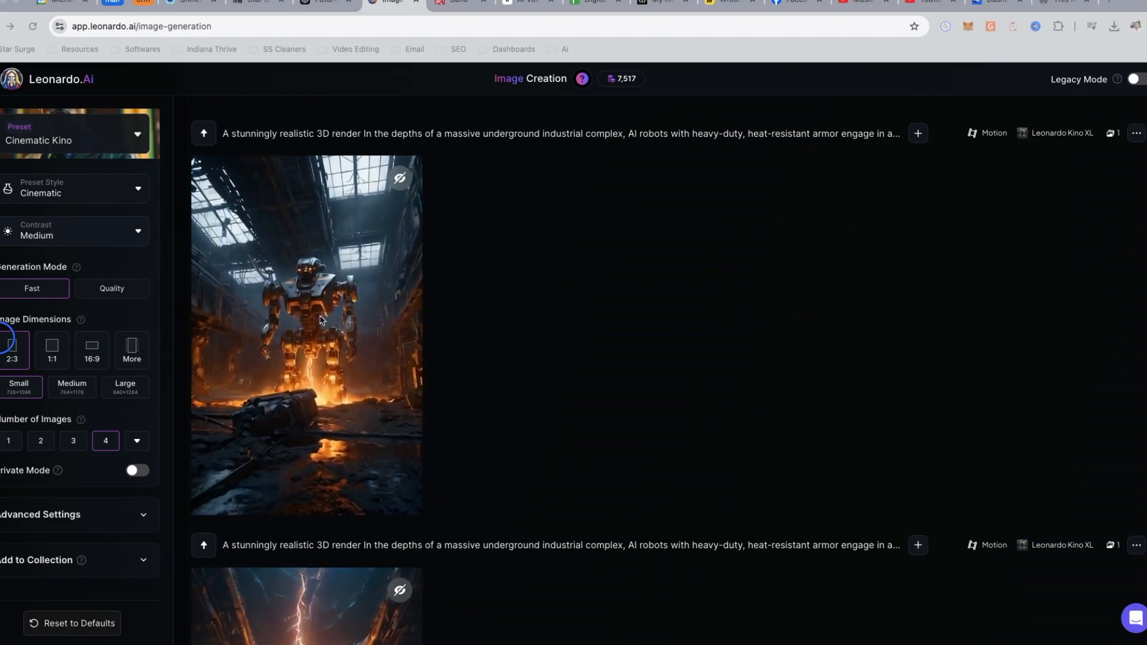
pyautogui.scroll(-15, 297, 373)
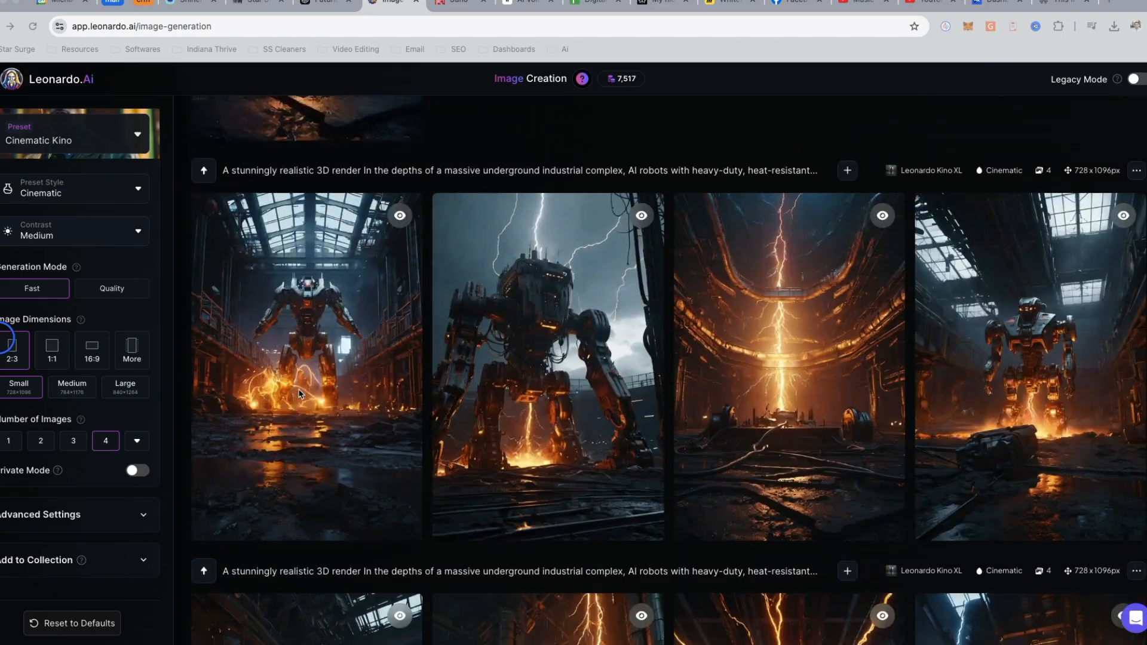
pyautogui.scroll(-5, 300, 394)
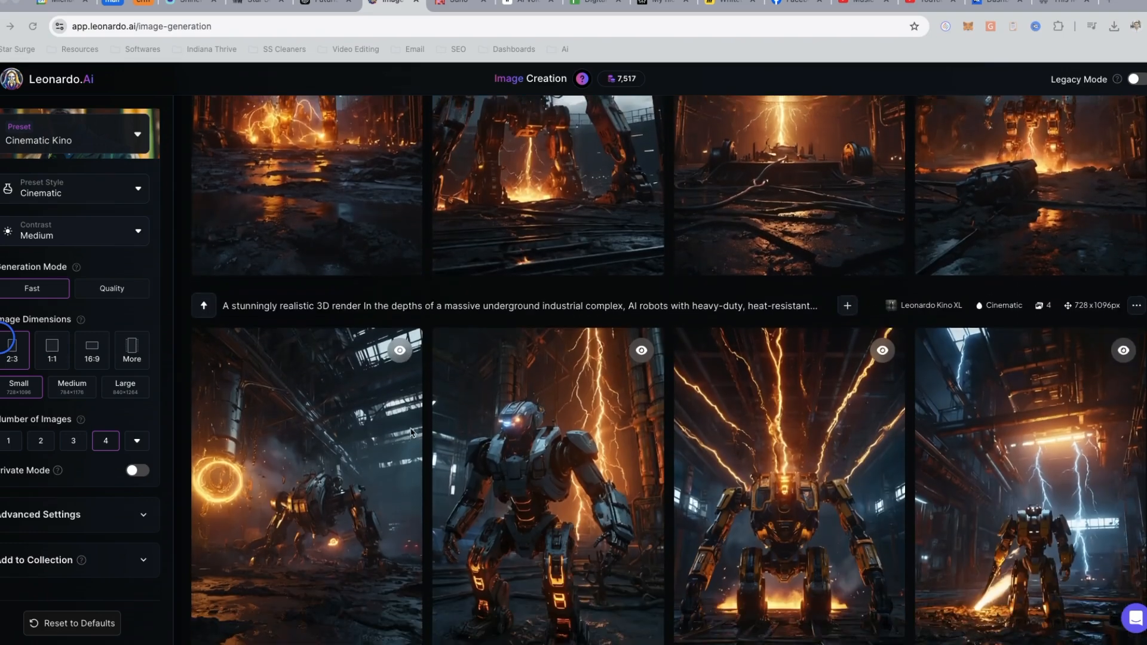
pyautogui.scroll(-2, 411, 433)
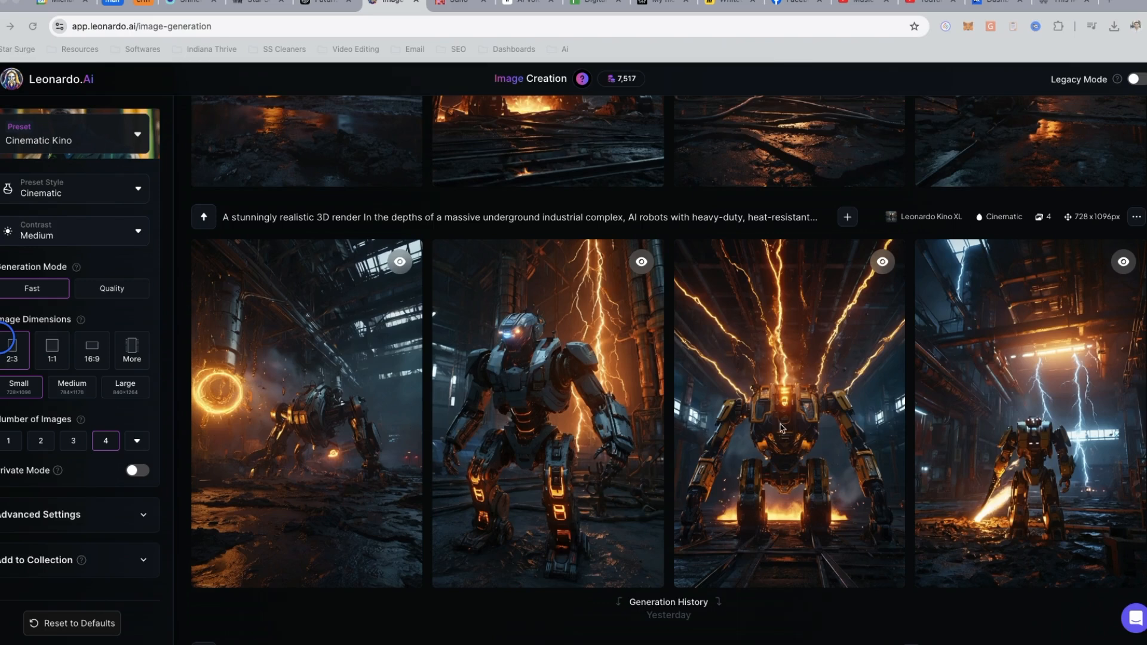
pyautogui.scroll(3, 588, 393)
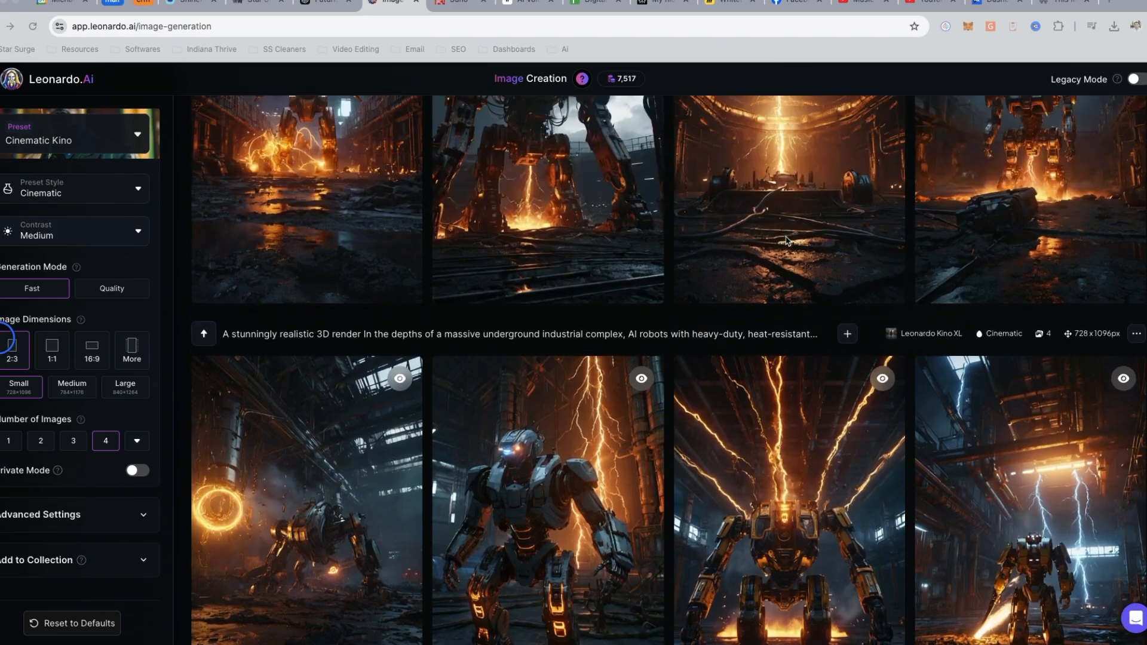
pyautogui.scroll(-2, 681, 501)
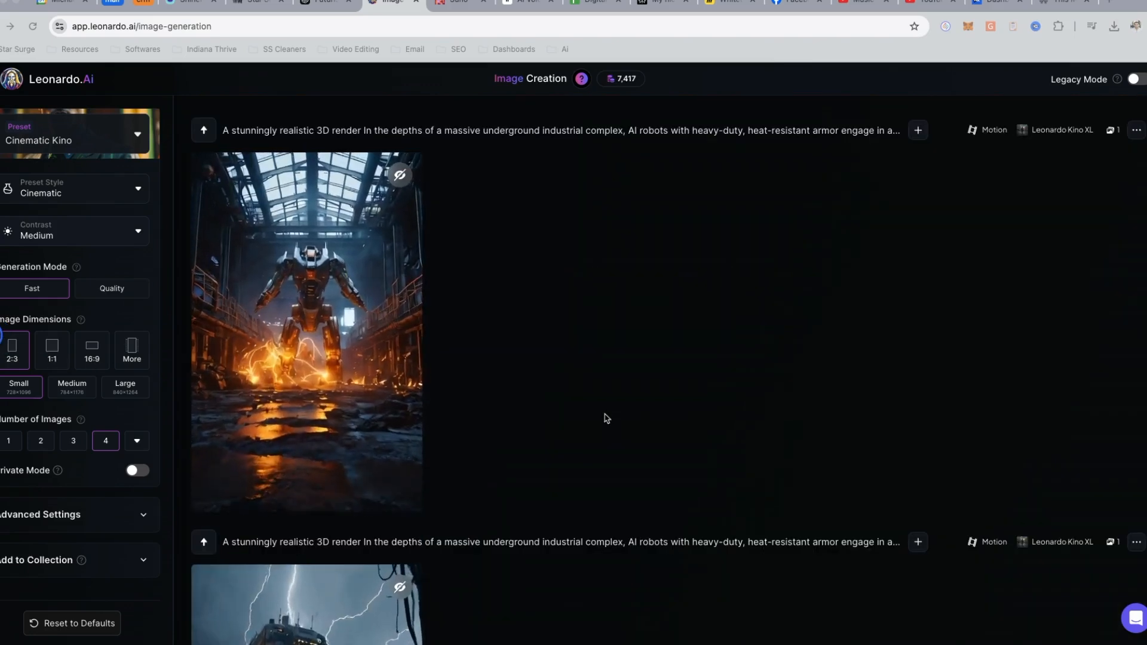
pyautogui.scroll(-6, 322, 337)
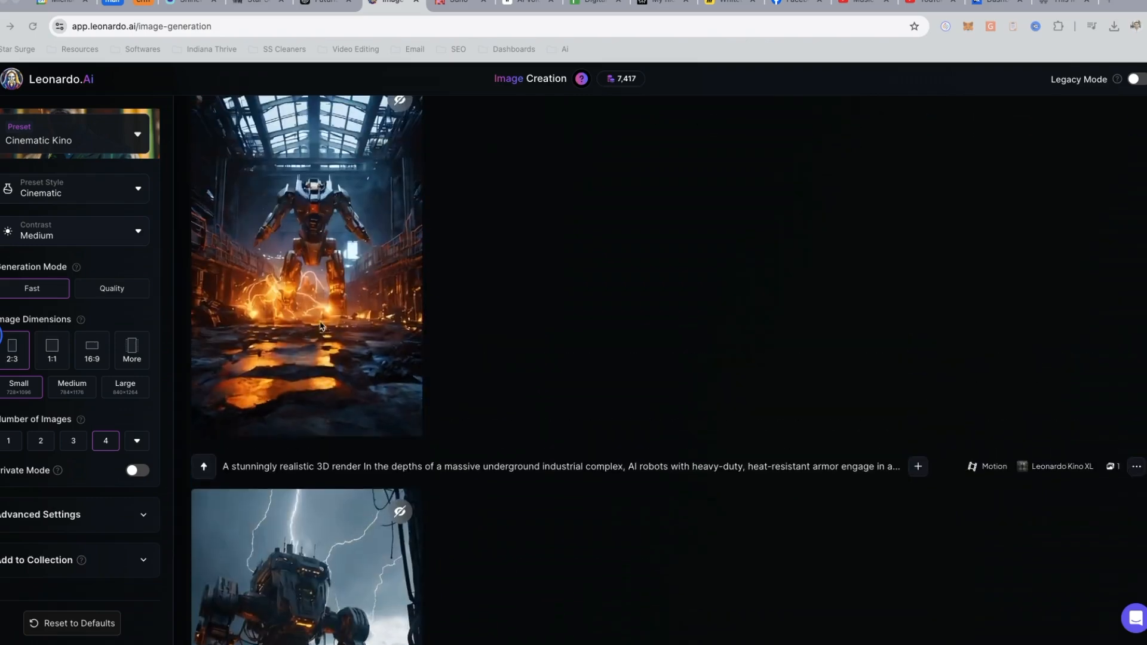
pyautogui.scroll(-15, 310, 297)
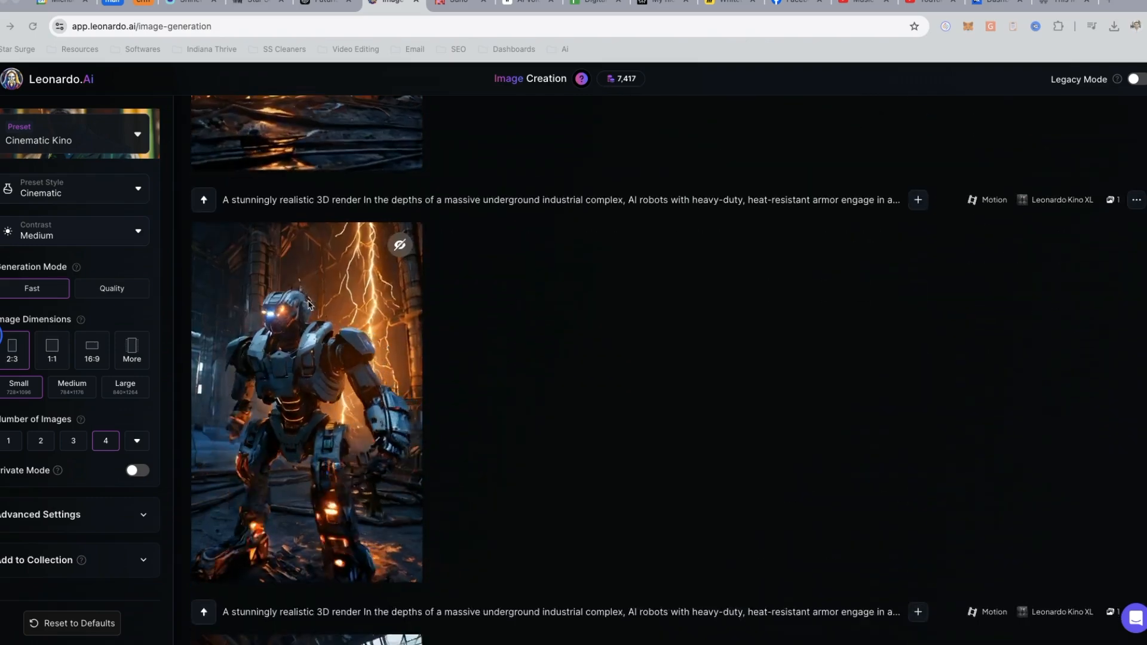
pyautogui.scroll(-6, 314, 267)
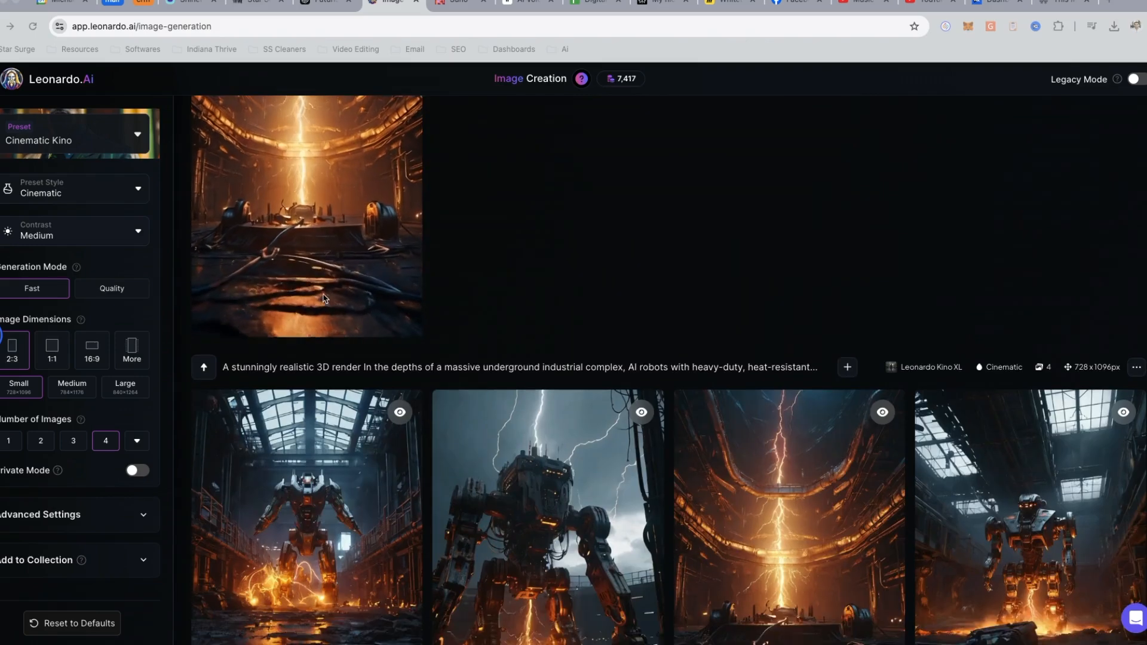
# - Download the MP4s of the central lightning bolt and ruined-hall robot motion videos
pyautogui.scroll(3, 306, 339)
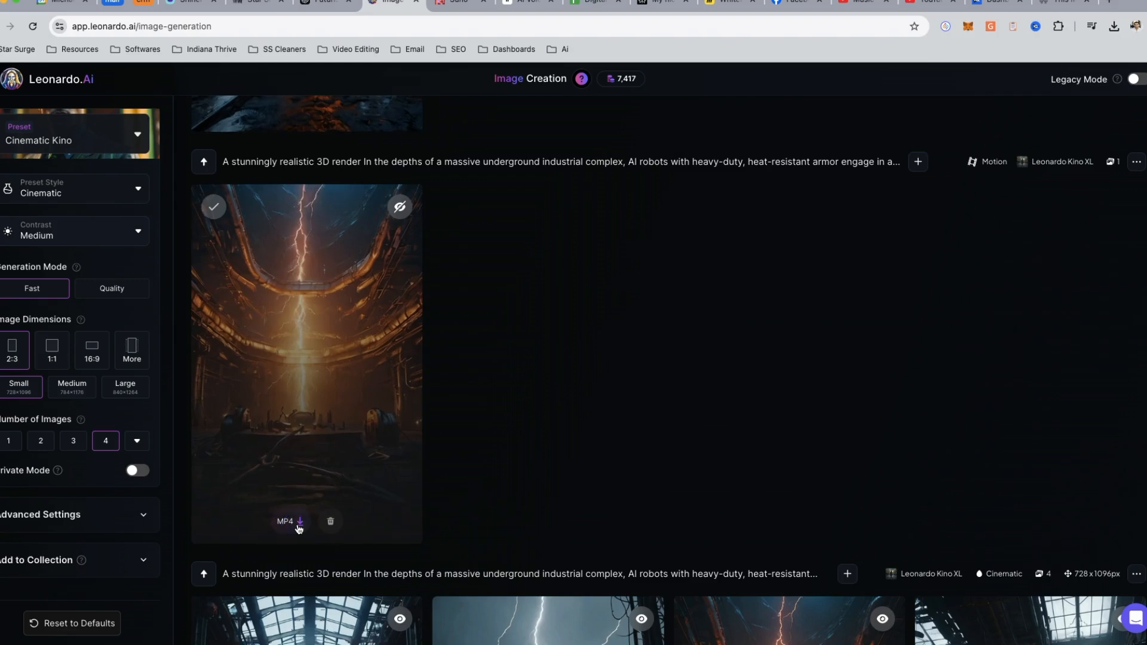
pyautogui.click(300, 523)
pyautogui.scroll(5, 308, 441)
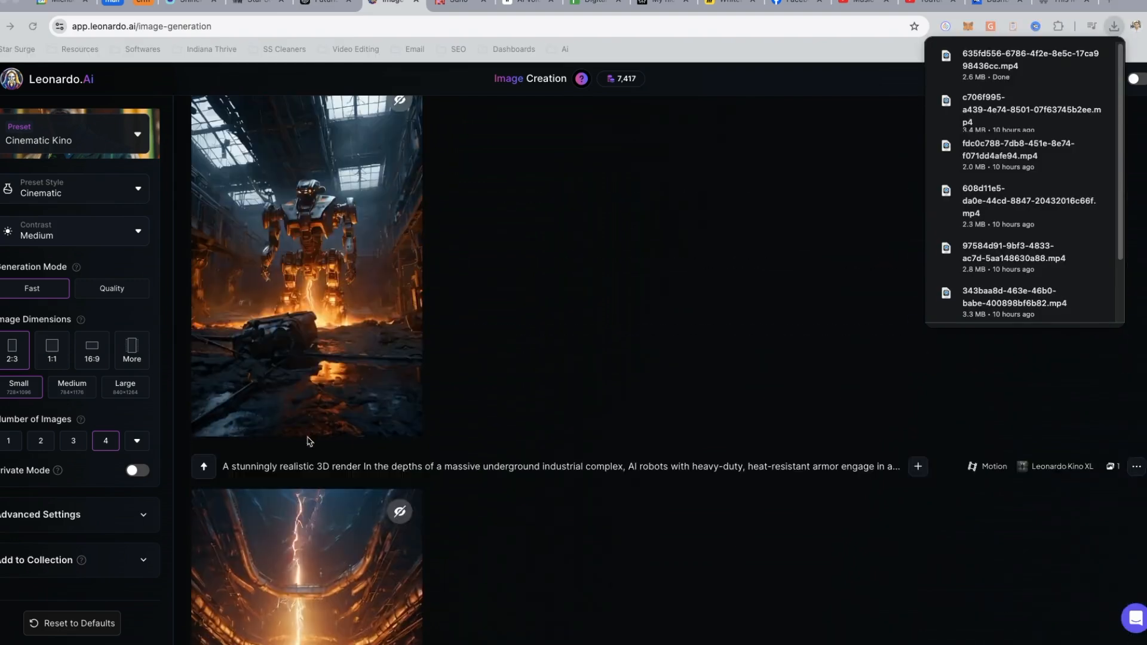
pyautogui.click(287, 415)
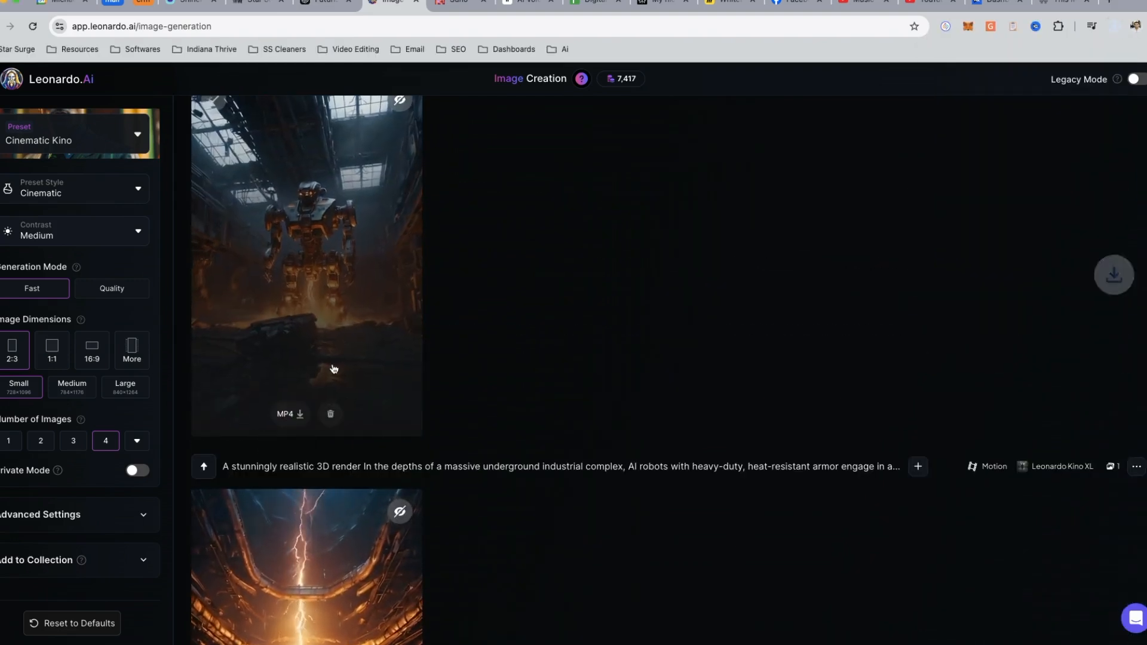
# - Download the remaining robot motion videos as MP4s, including the blue-eyed robot and the robot standing among sparks in the glass-roofed hall
pyautogui.scroll(8, 287, 454)
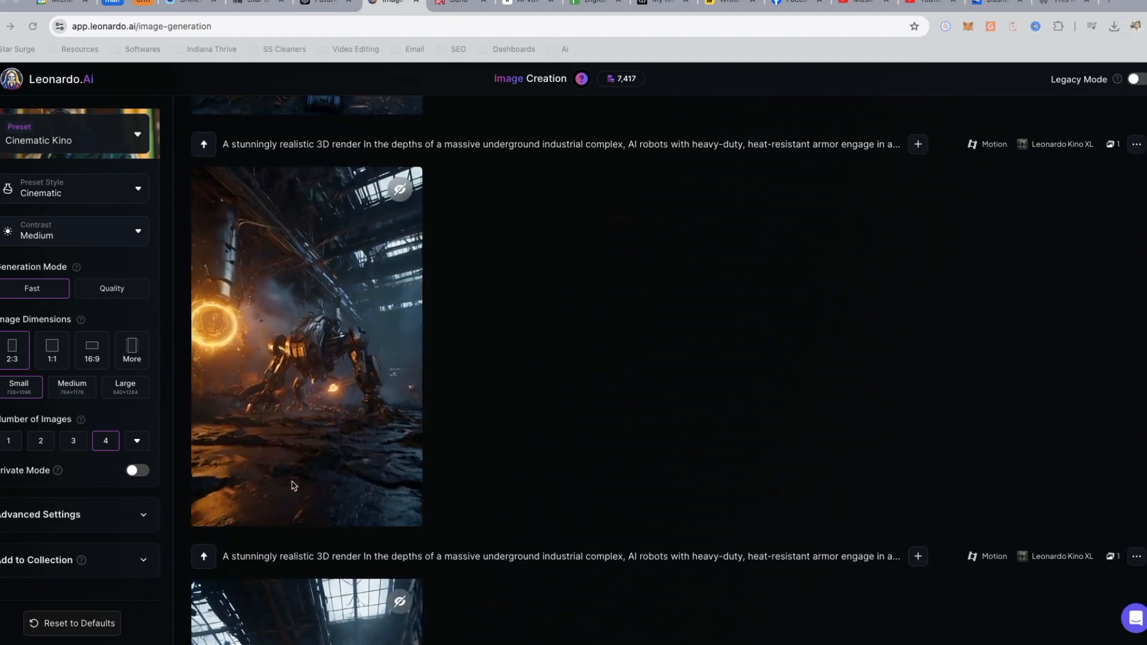
pyautogui.click(259, 380)
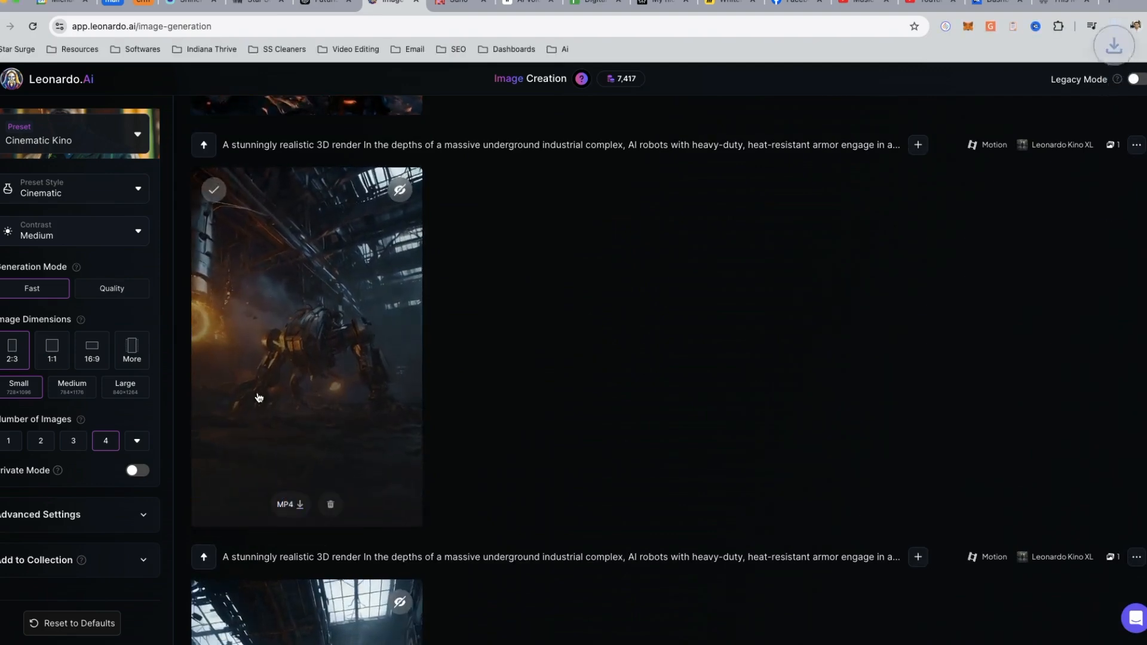
pyautogui.scroll(-1, 262, 445)
pyautogui.click(288, 466)
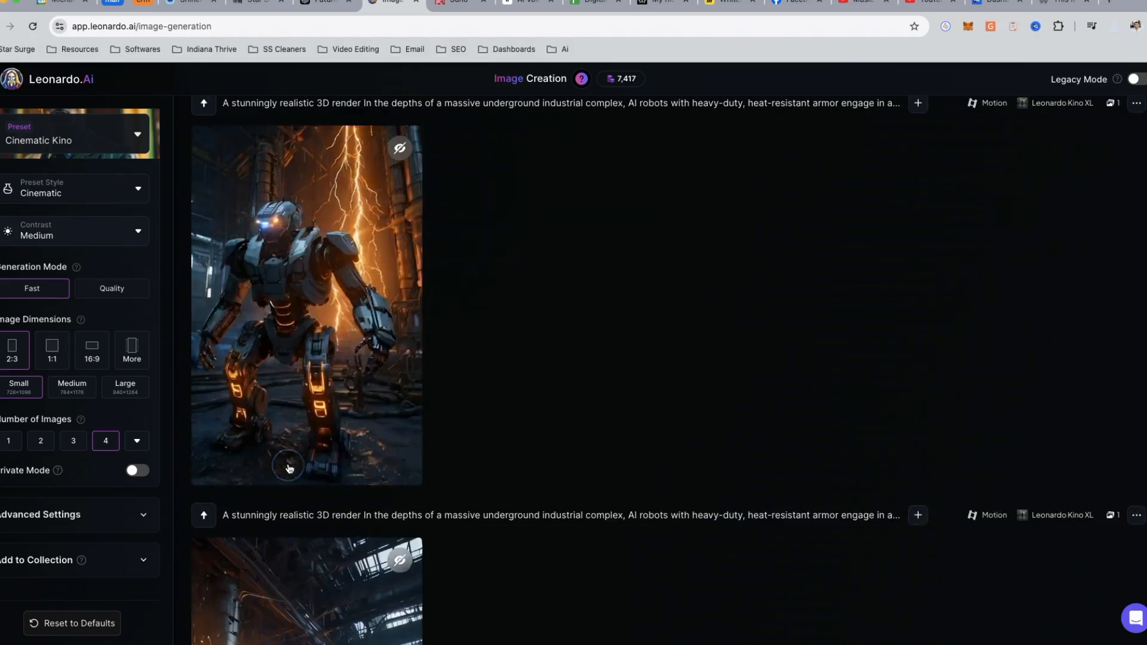
pyautogui.scroll(5, 281, 371)
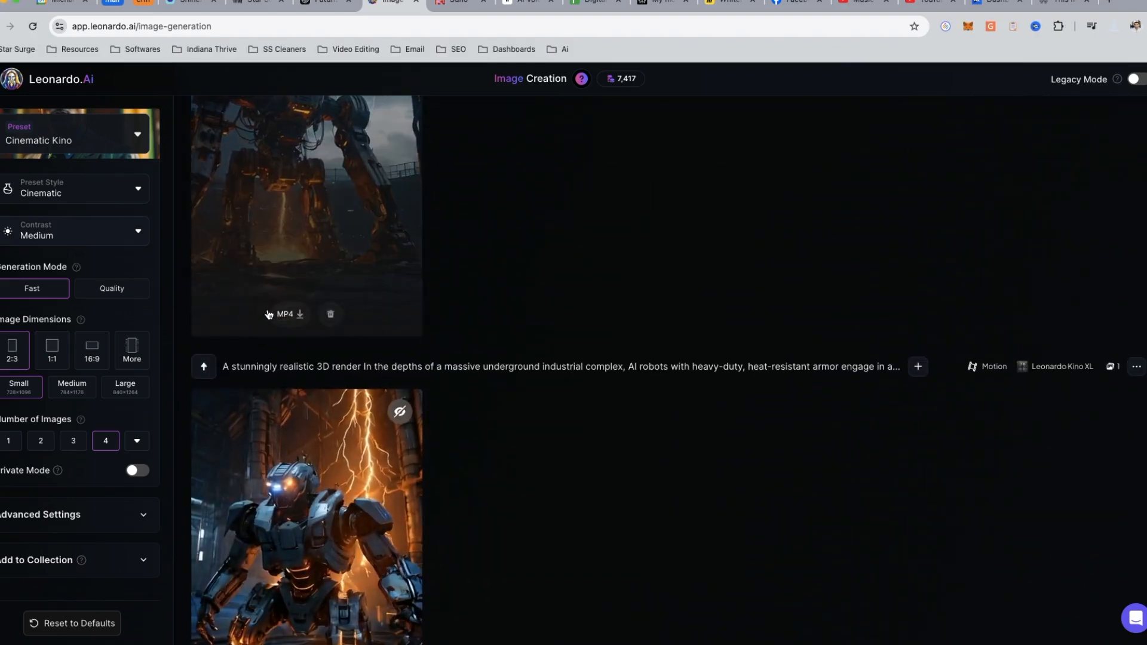
pyautogui.scroll(10, 261, 352)
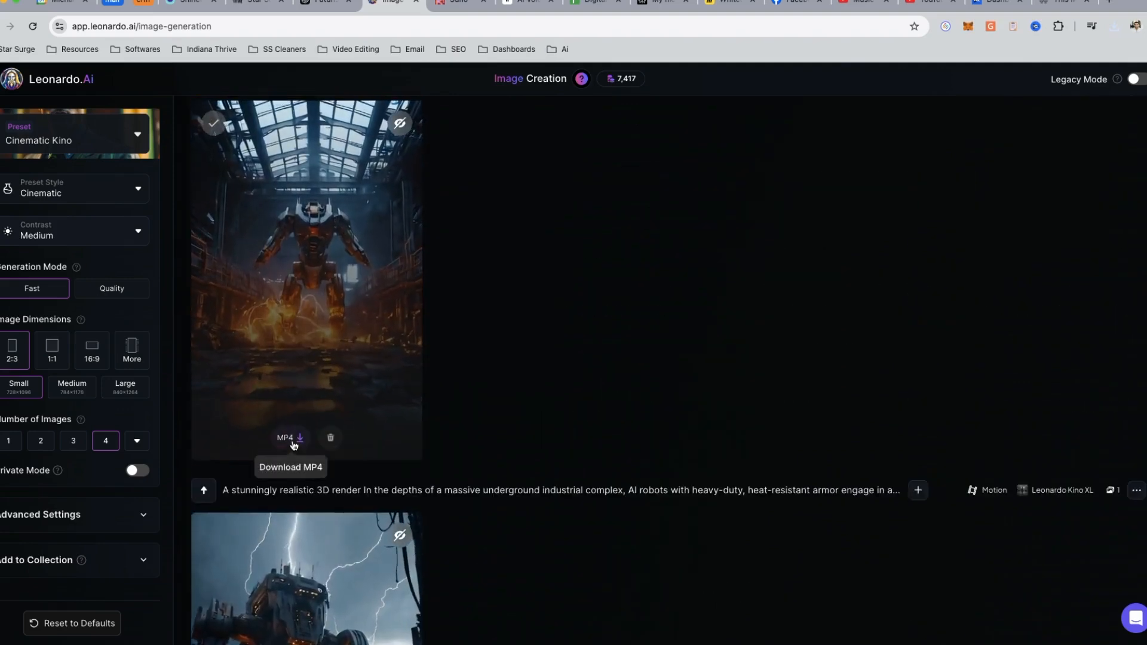
pyautogui.click(294, 442)
pyautogui.scroll(3, 287, 466)
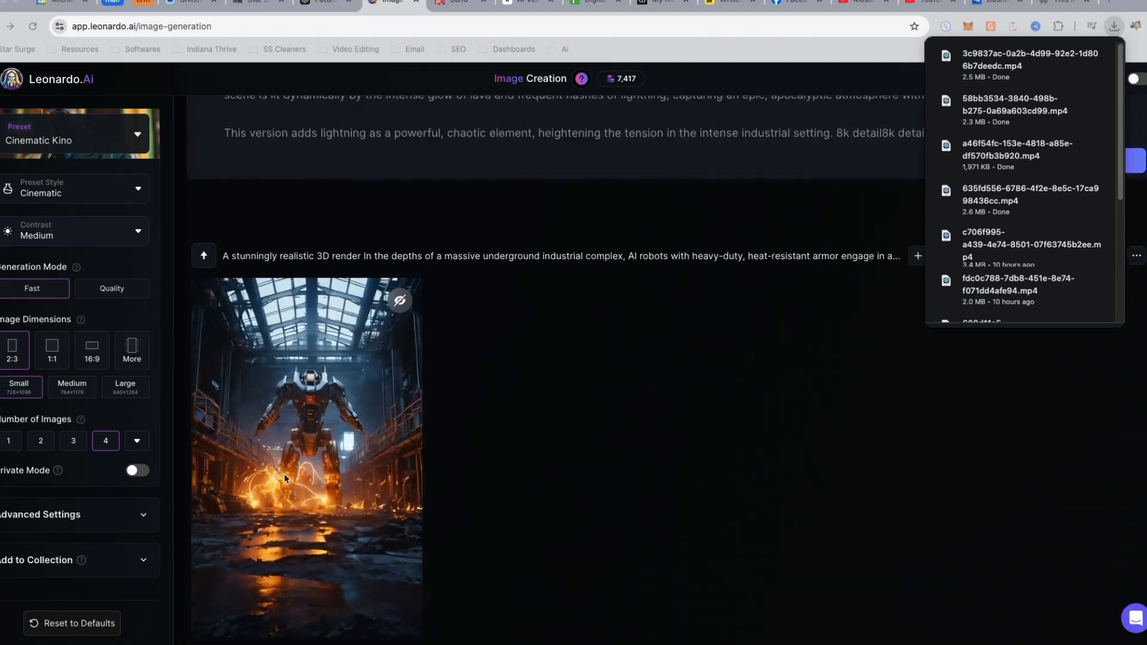
pyautogui.scroll(4, 260, 463)
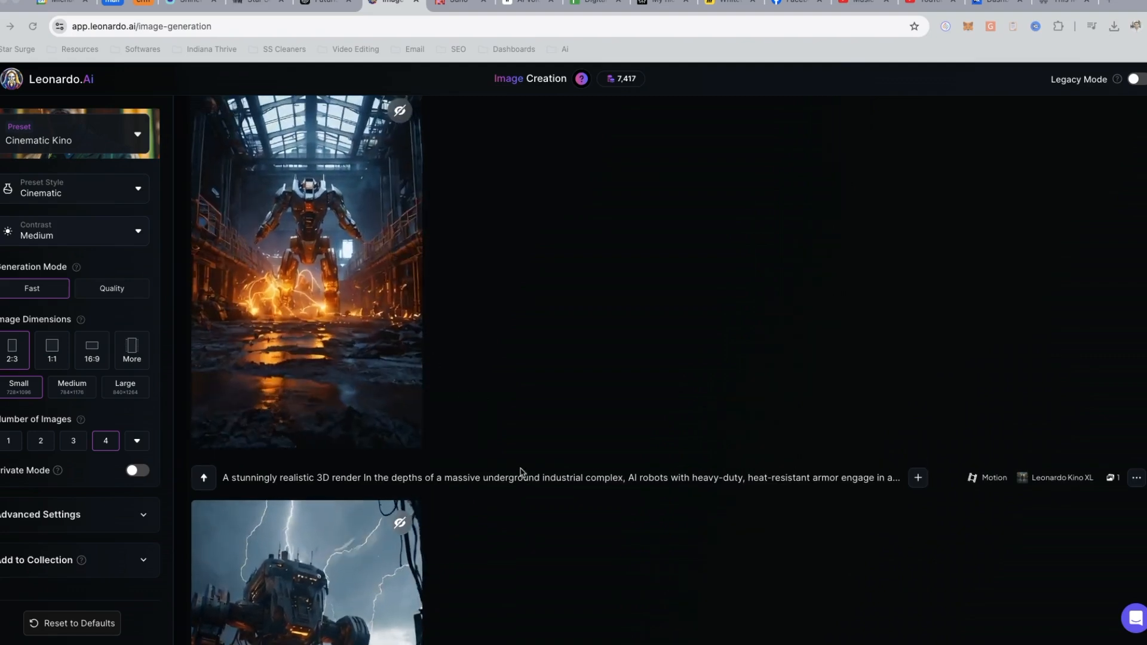
pyautogui.scroll(3, 523, 472)
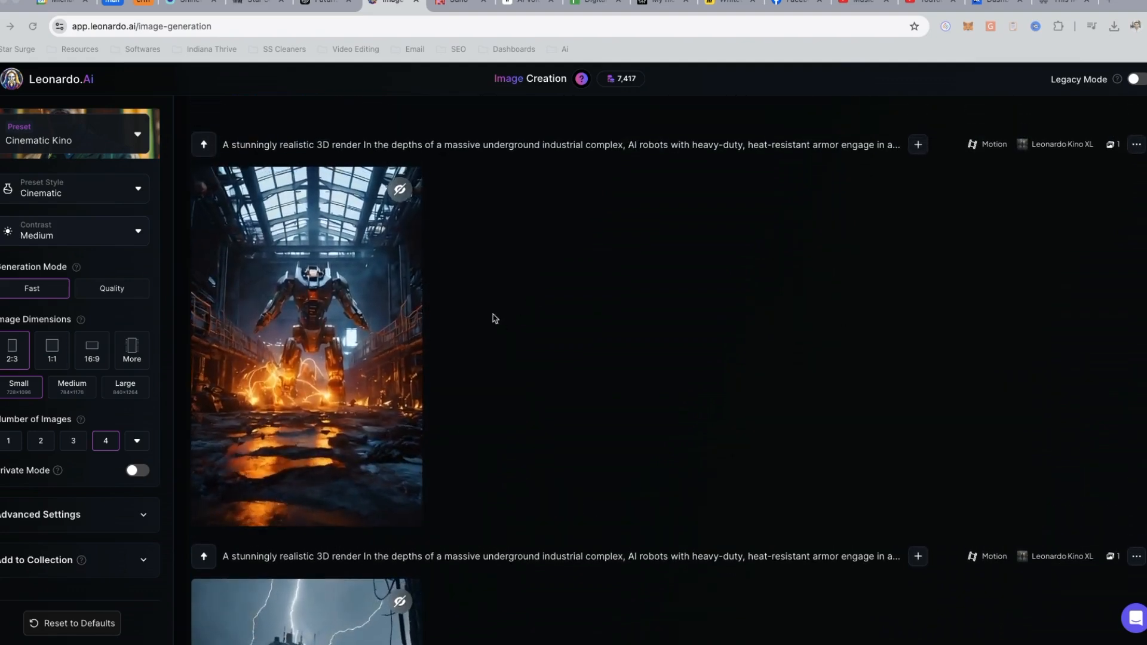
# - Switch to ElevenLabs Text to Speech and review the script about the top three websites, including the Shinifybots.com mention
pyautogui.click(525, 6)
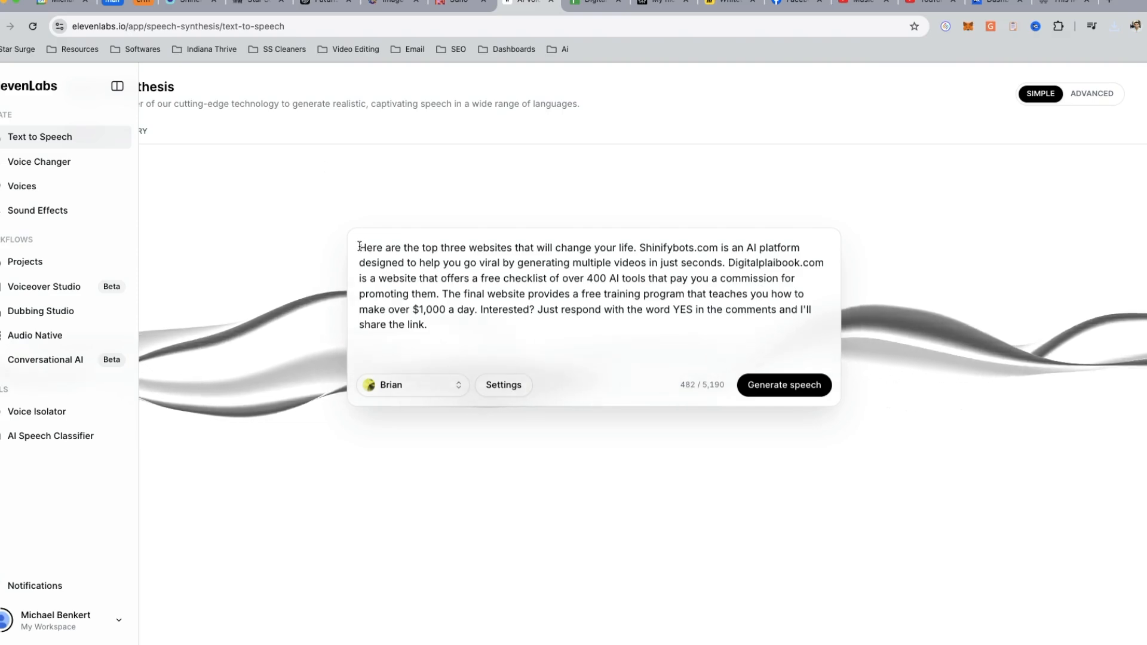
pyautogui.moveTo(359, 246); pyautogui.dragTo(508, 335)
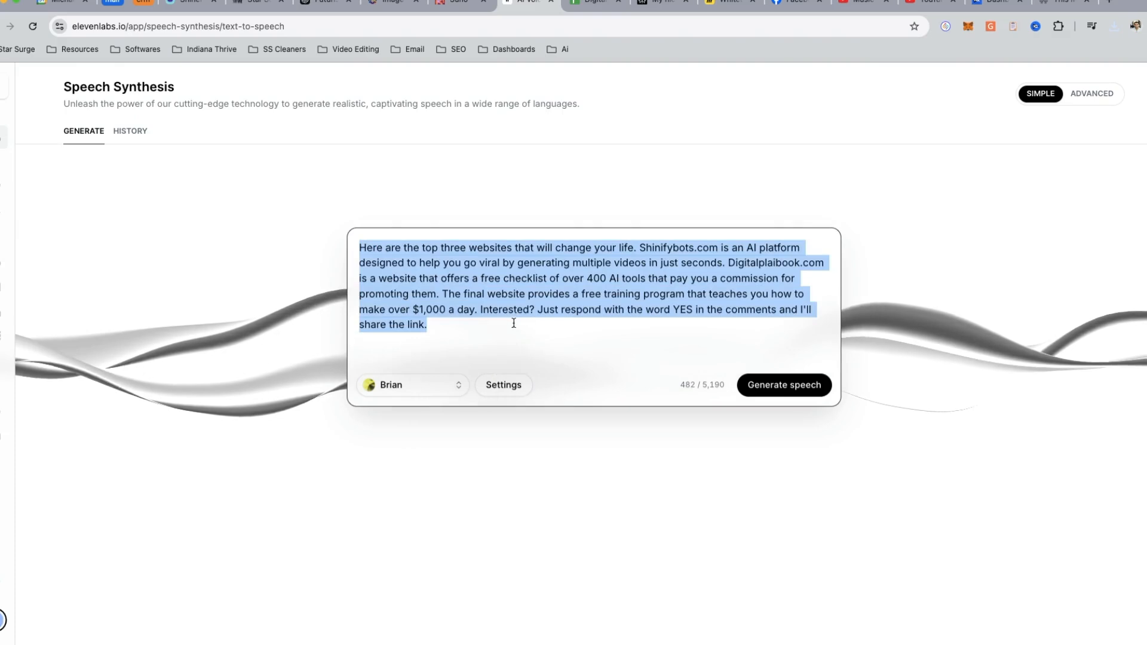
pyautogui.click(479, 331)
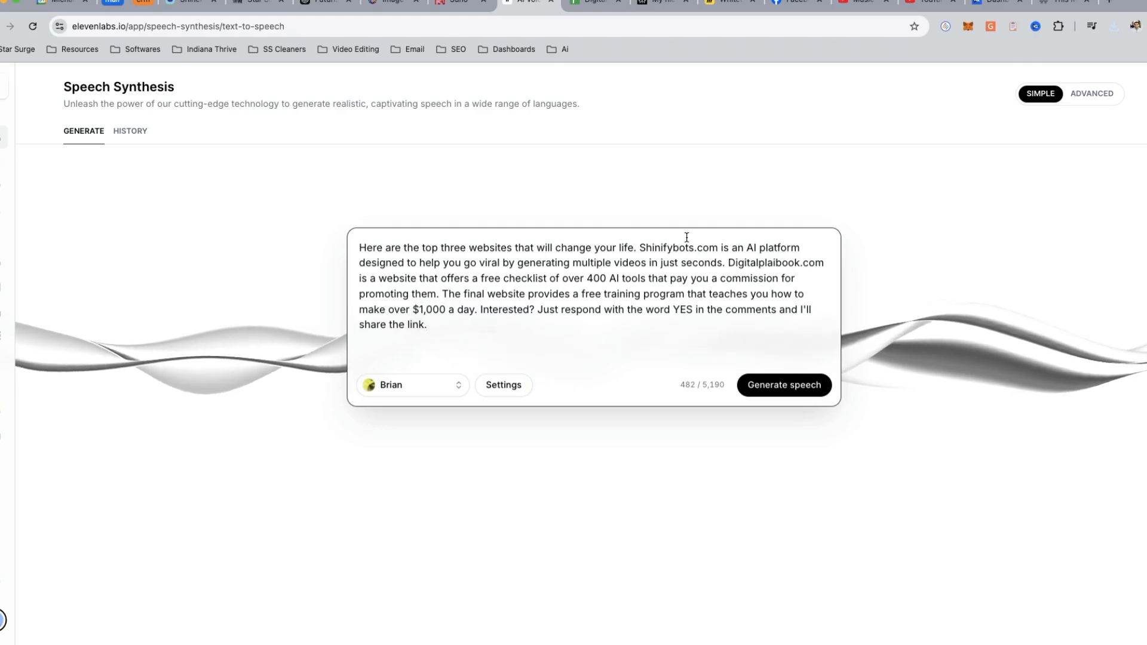
pyautogui.moveTo(824, 263); pyautogui.dragTo(641, 250)
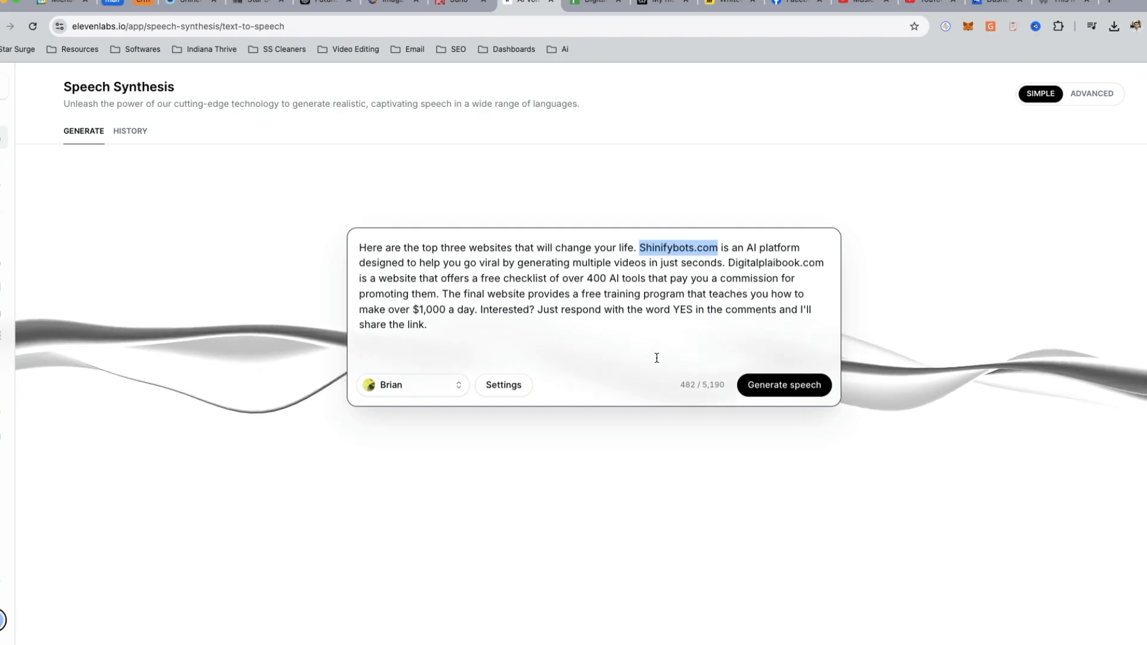
# - Preview the custom cloned voice, then generate speech from the script with the Callum voice and listen to its opening
pyautogui.click(412, 384)
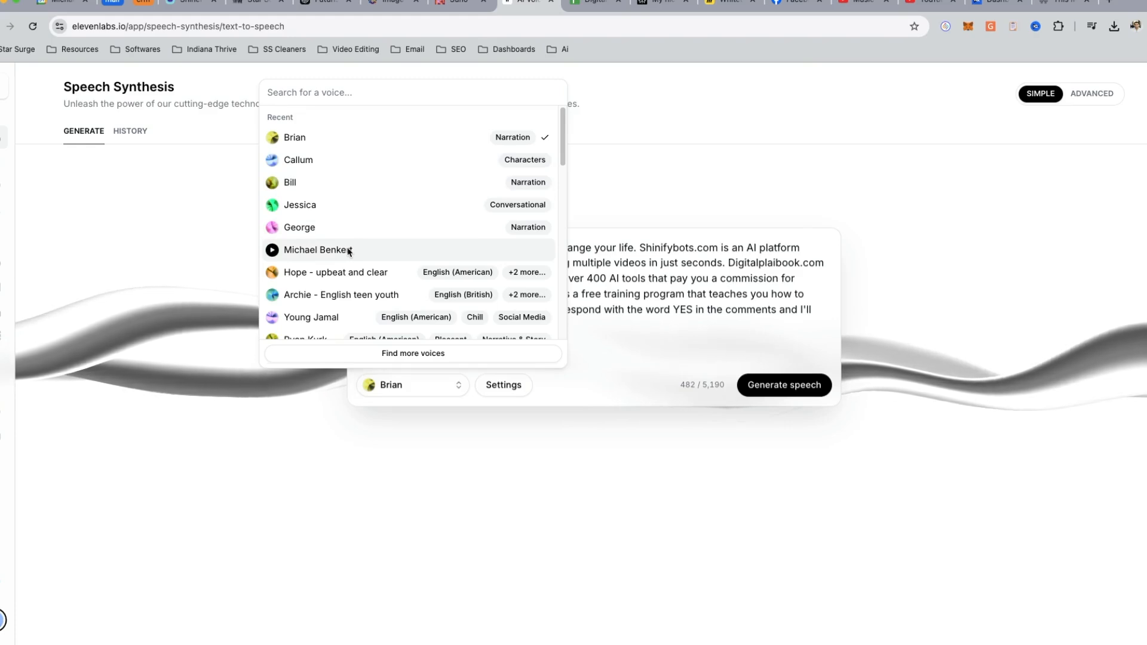
pyautogui.click(273, 251)
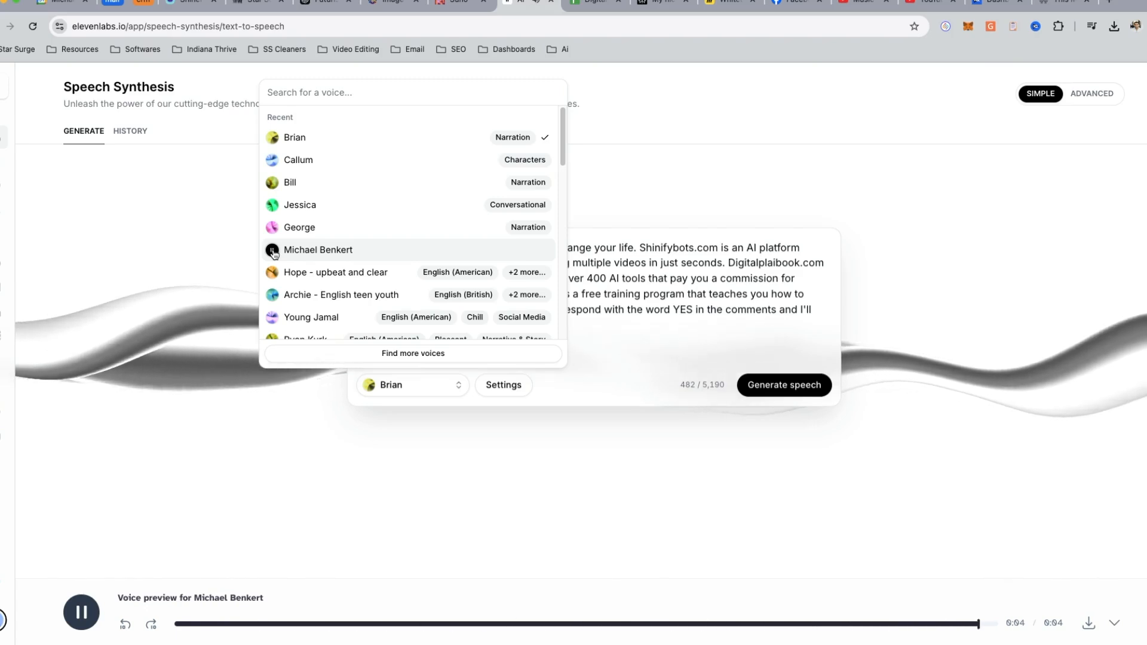
pyautogui.click(297, 162)
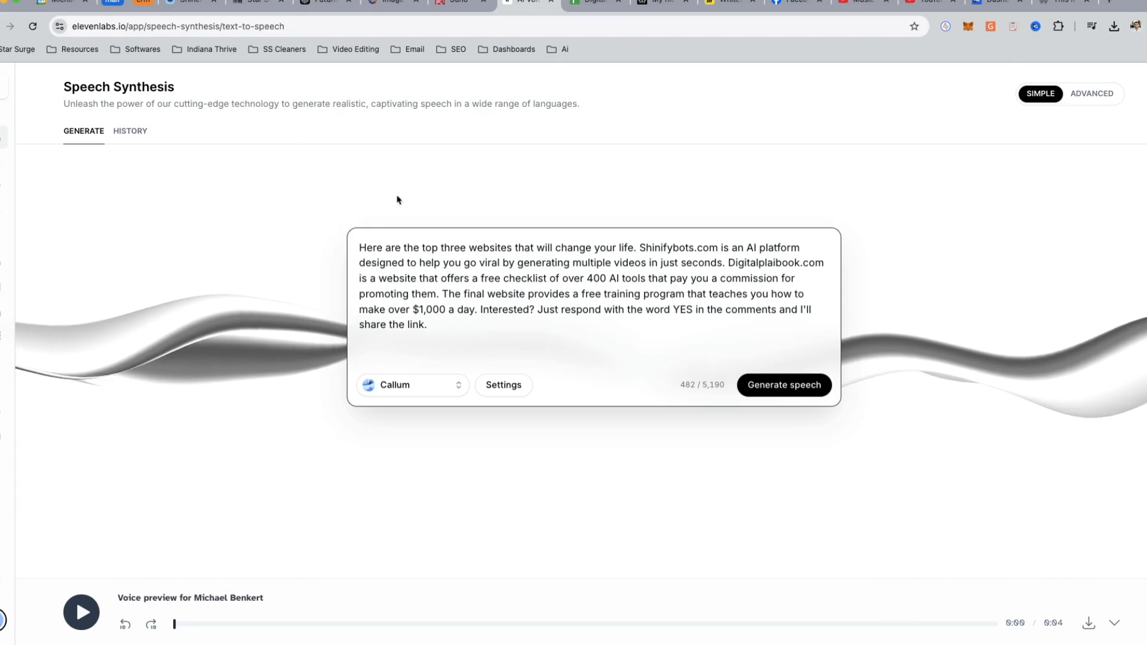
pyautogui.click(793, 389)
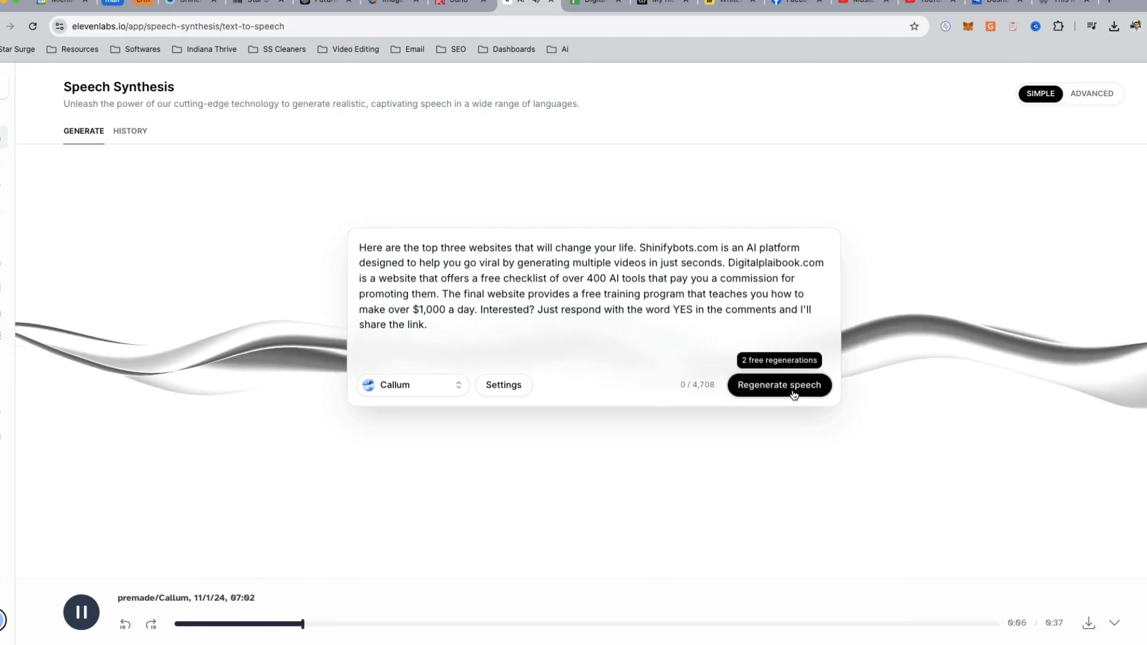
pyautogui.click(78, 618)
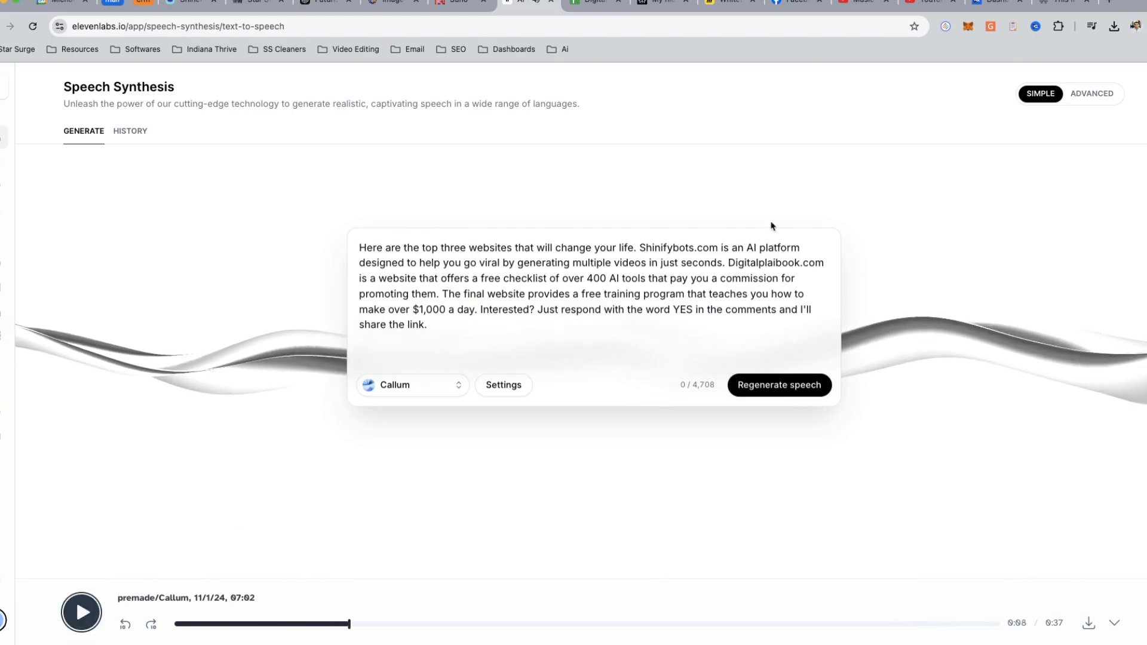
pyautogui.moveTo(501, 280); pyautogui.dragTo(671, 307)
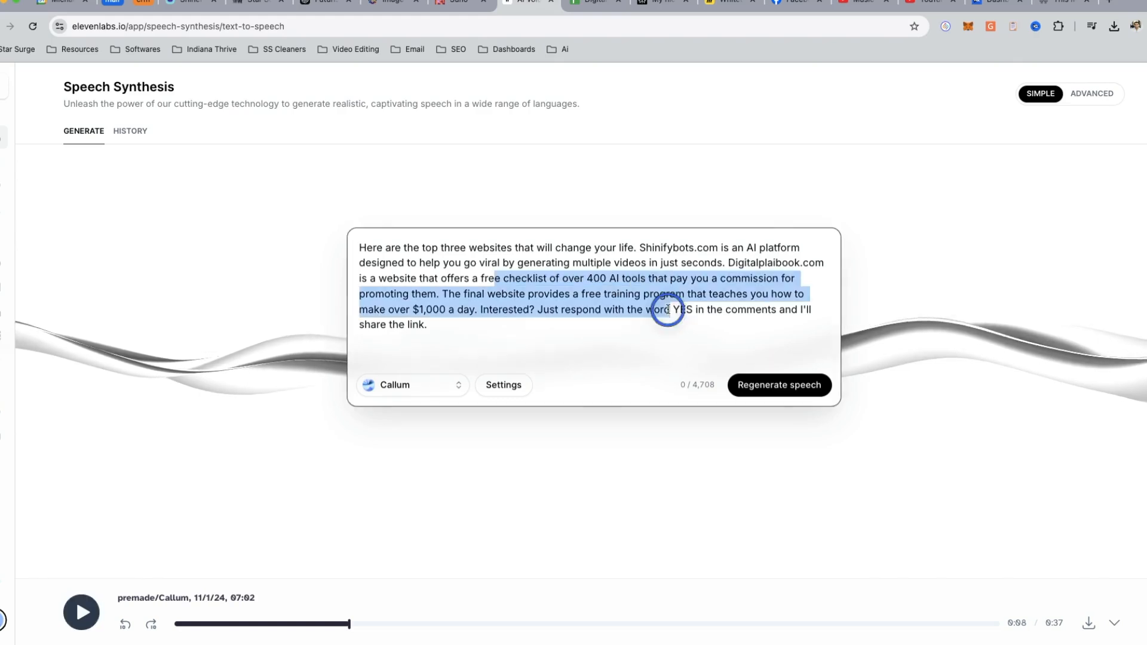
pyautogui.click(541, 342)
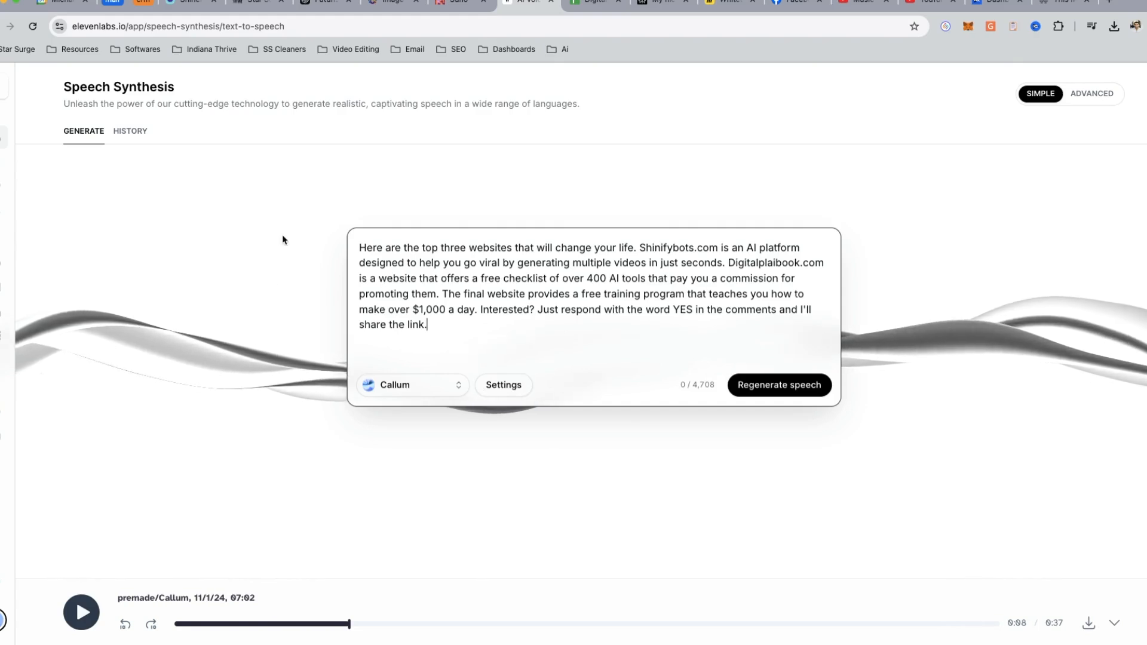
# - Find the Suno AI entry in the Digital PlaiBook spreadsheet and switch to Suno's song creation page
pyautogui.click(590, 6)
pyautogui.click(67, 319)
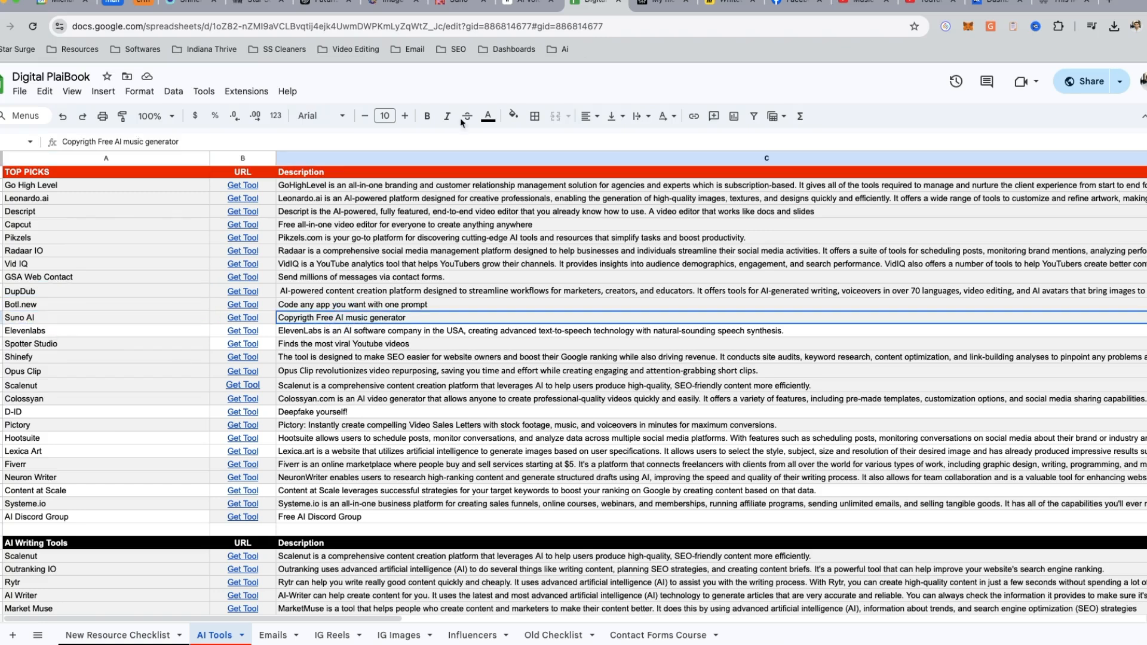
pyautogui.click(466, 4)
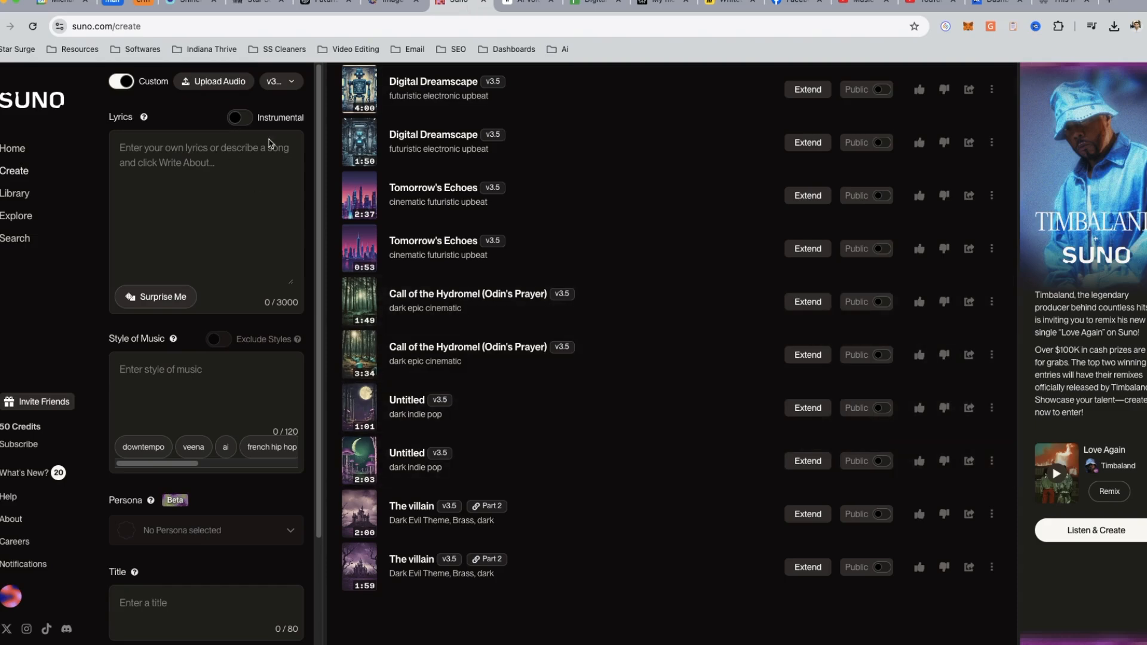
# - Browse Suno's home page and the popular songs on its search page
pyautogui.click(13, 149)
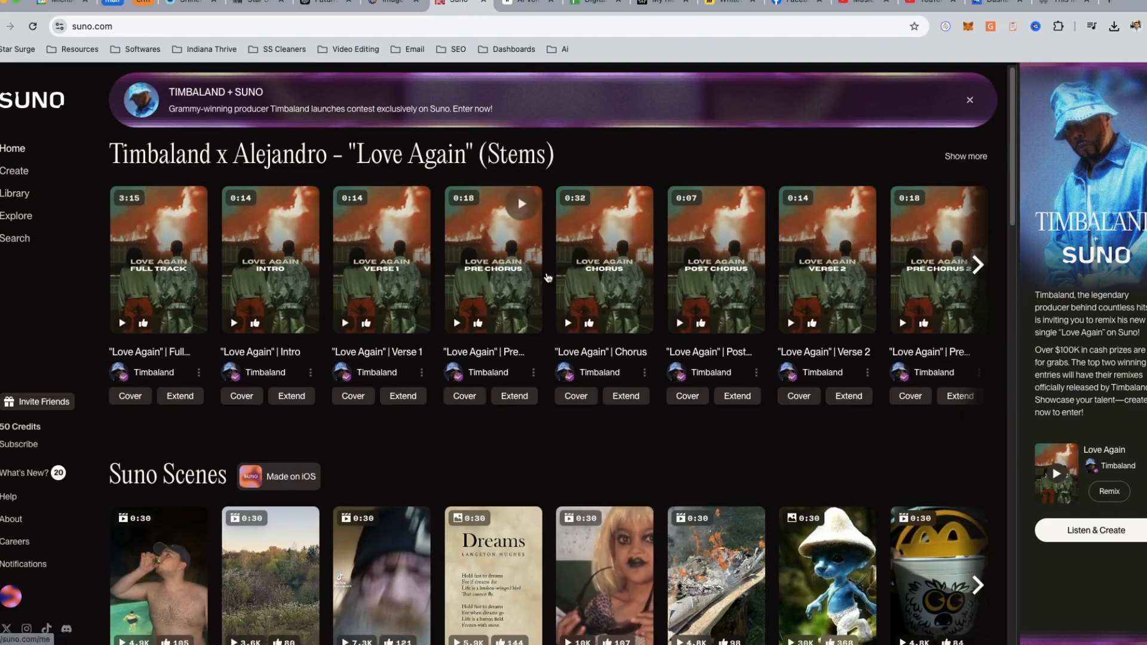
pyautogui.scroll(-3, 547, 277)
pyautogui.scroll(3, 499, 276)
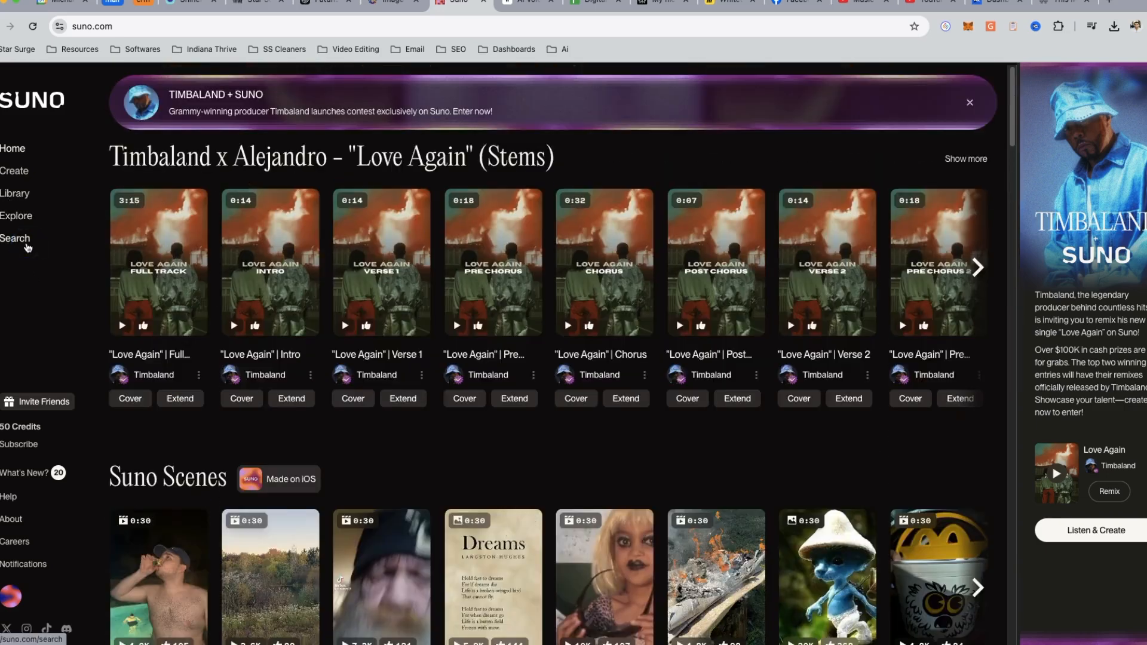
pyautogui.click(26, 246)
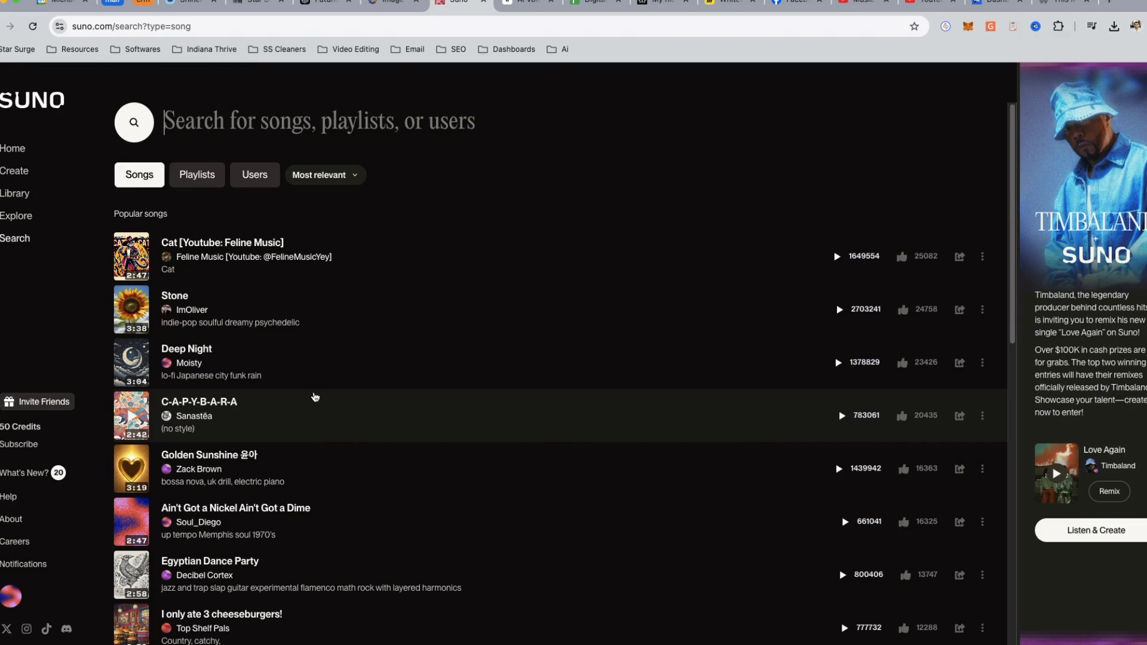
pyautogui.scroll(-10, 310, 406)
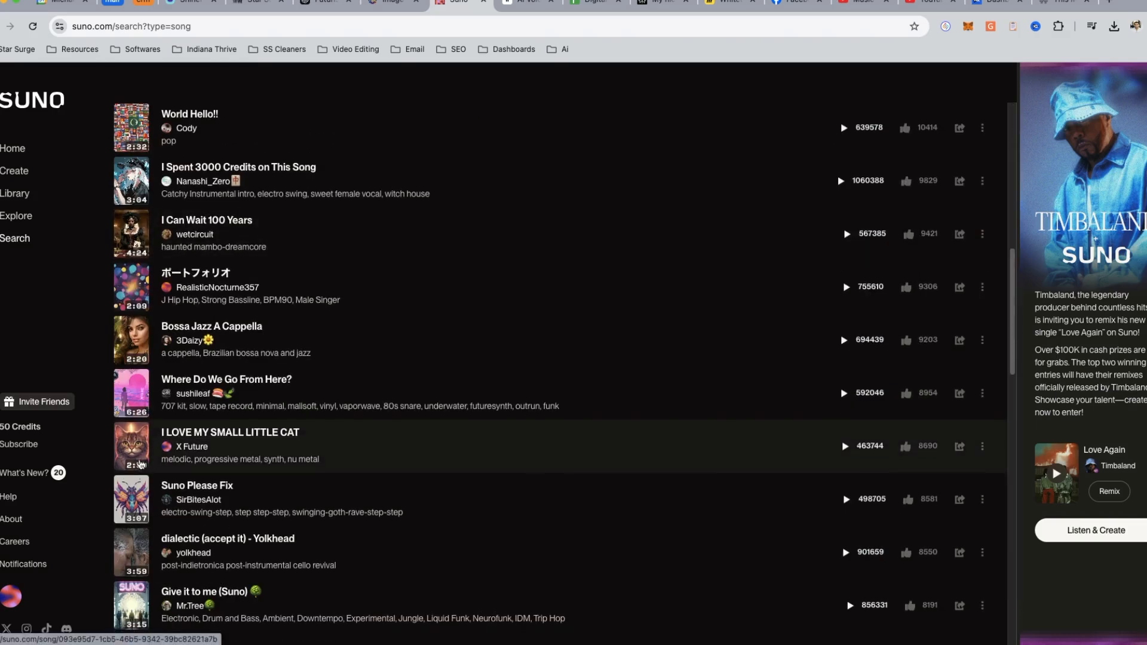
# - Play short previews of the song "I LOVE MY SMALL LITTLE CAT" and pause it
pyautogui.click(134, 451)
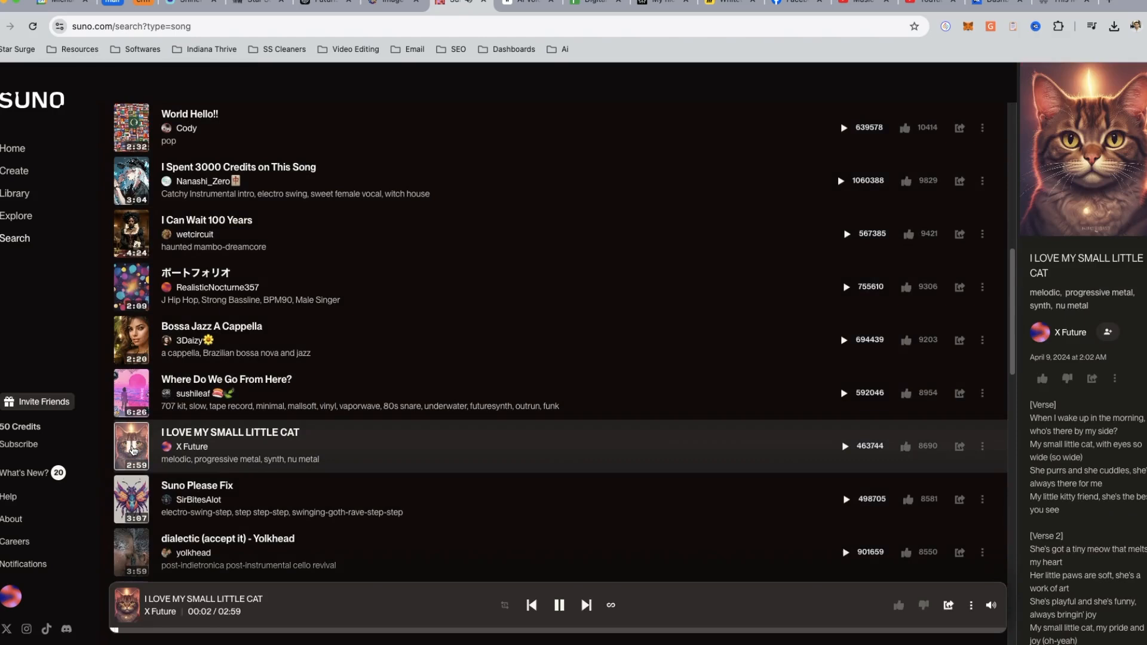
pyautogui.click(133, 449)
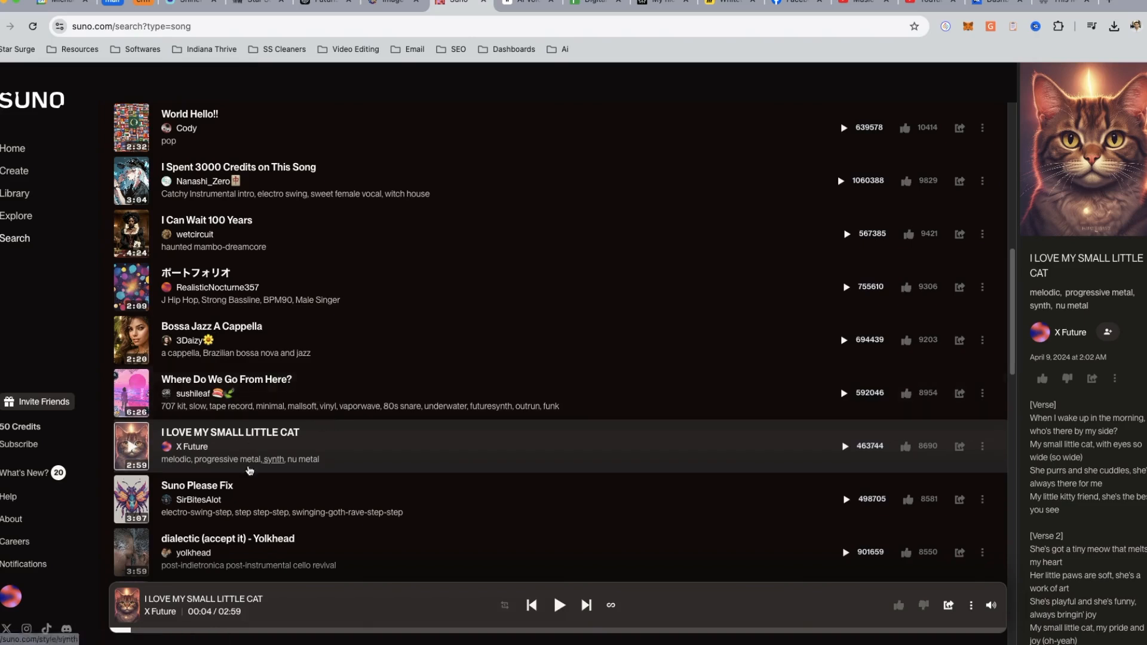
pyautogui.click(132, 449)
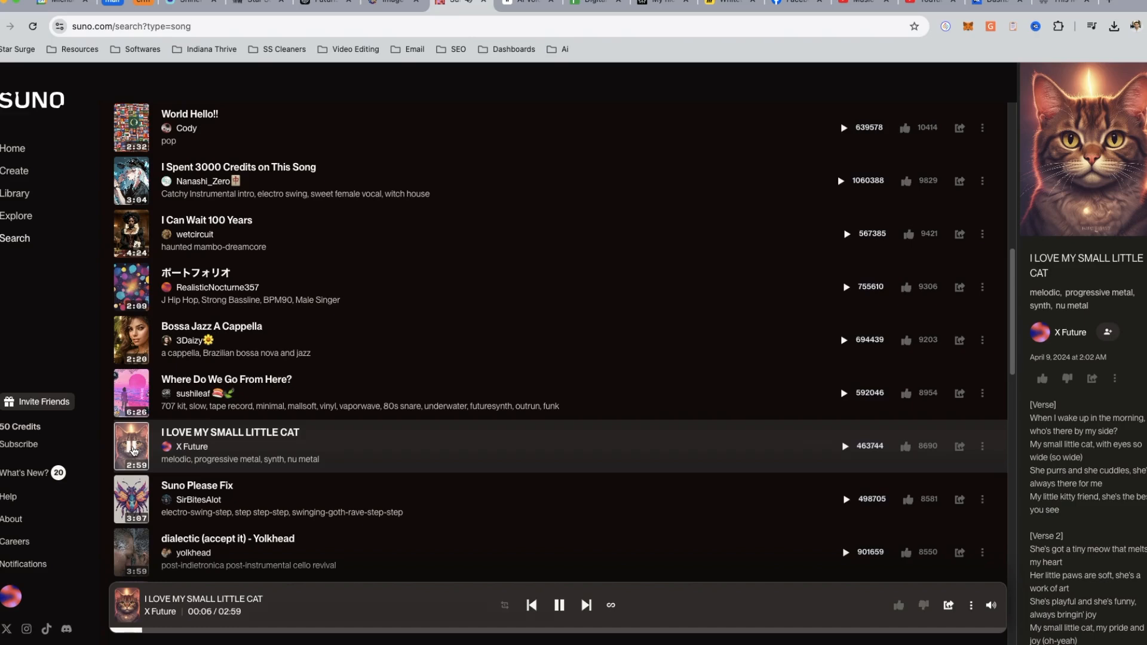
pyautogui.click(133, 449)
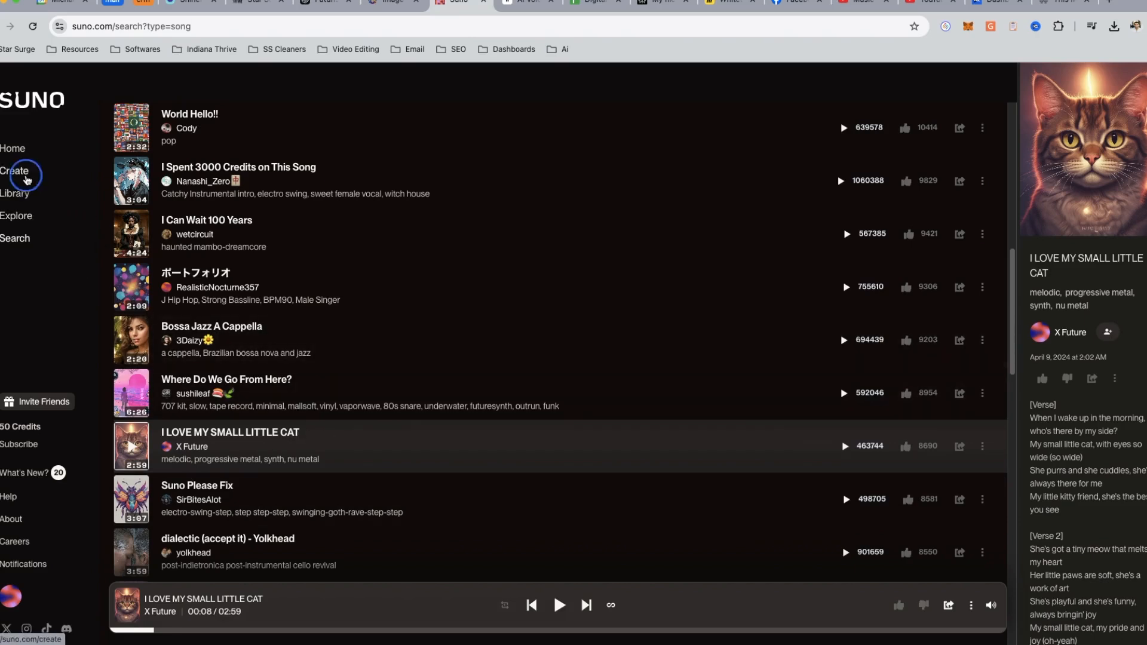
# - Return to song creation, enable instrumental mode and enter "sythwave music dramtic" as the music style
pyautogui.click(27, 181)
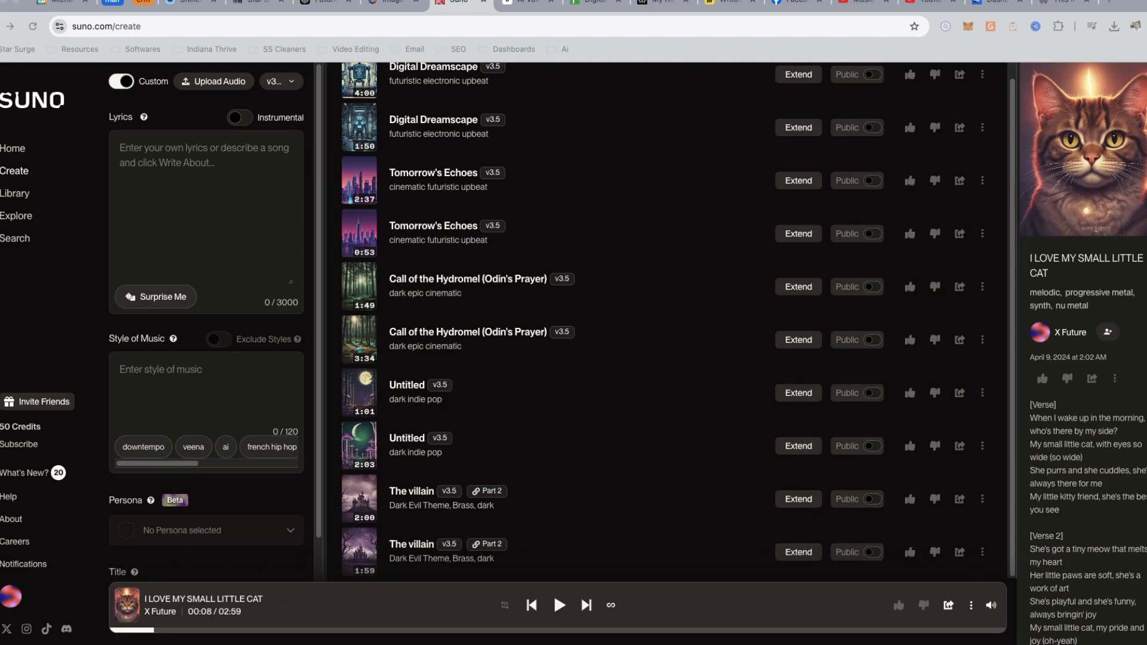
pyautogui.click(239, 117)
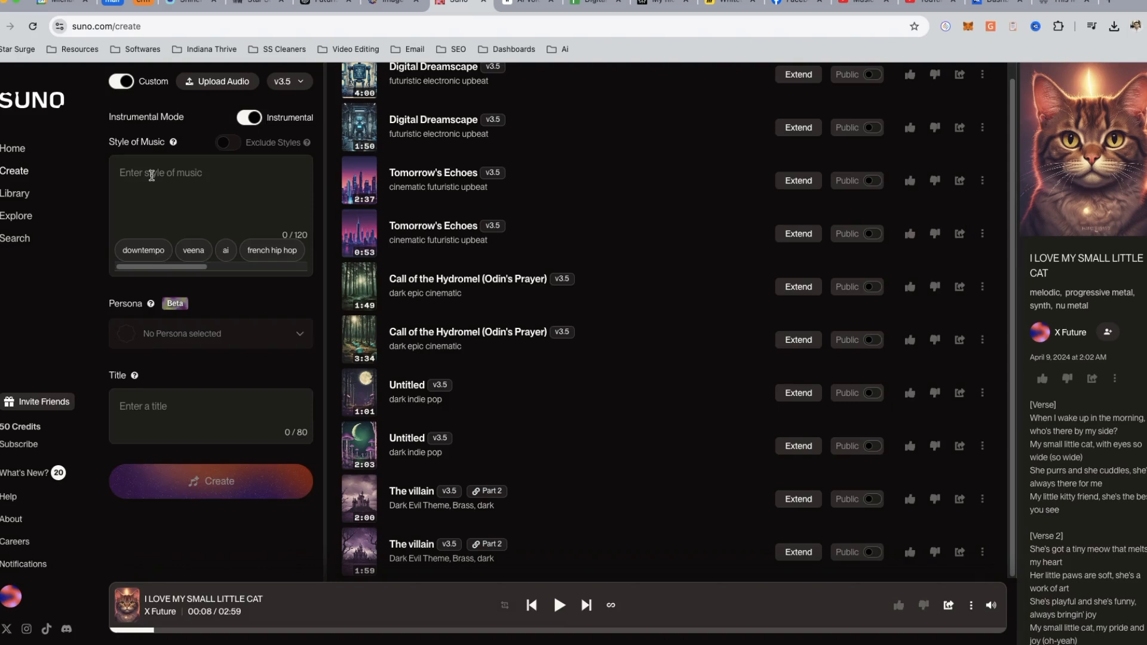
pyautogui.write('aa')
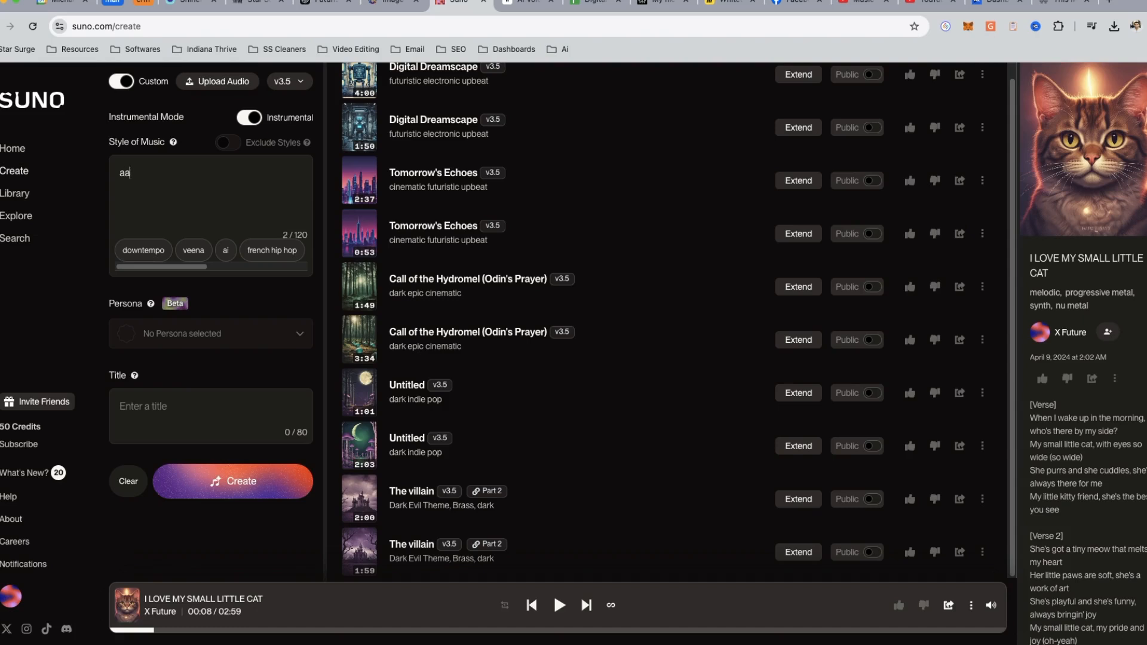
pyautogui.press('BackSpace')
pyautogui.write('sy')
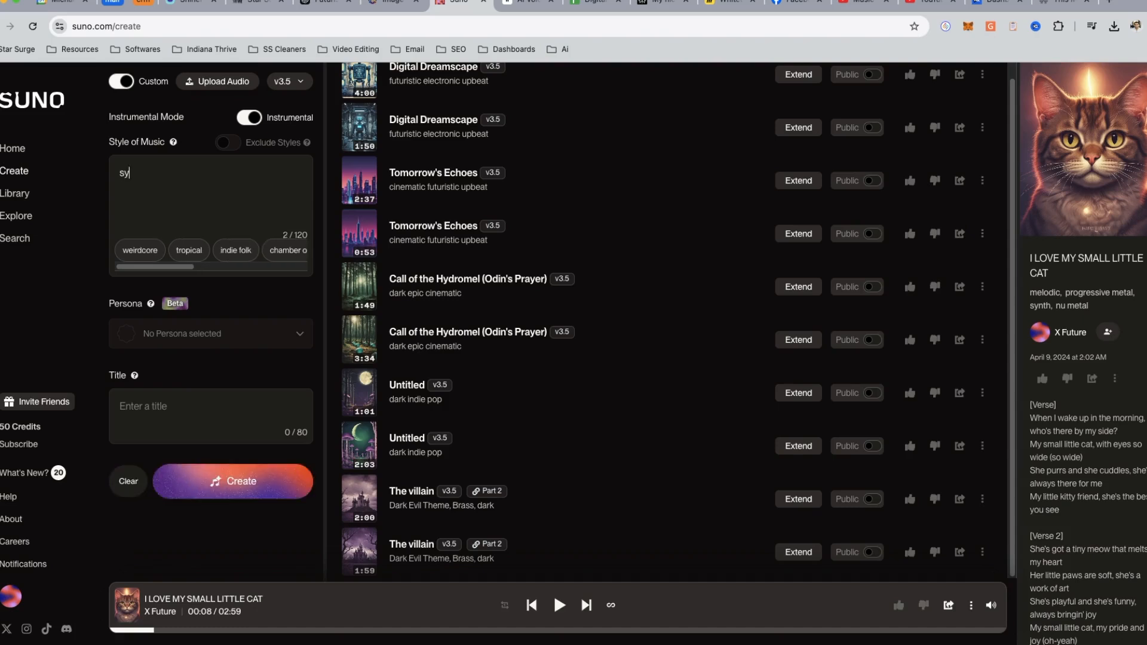
pyautogui.write('thwave music dramtic')
# - Disable instrumental mode and have lyrics written from a short description beginning "sythwave ai music"
pyautogui.click(251, 117)
pyautogui.click(162, 150)
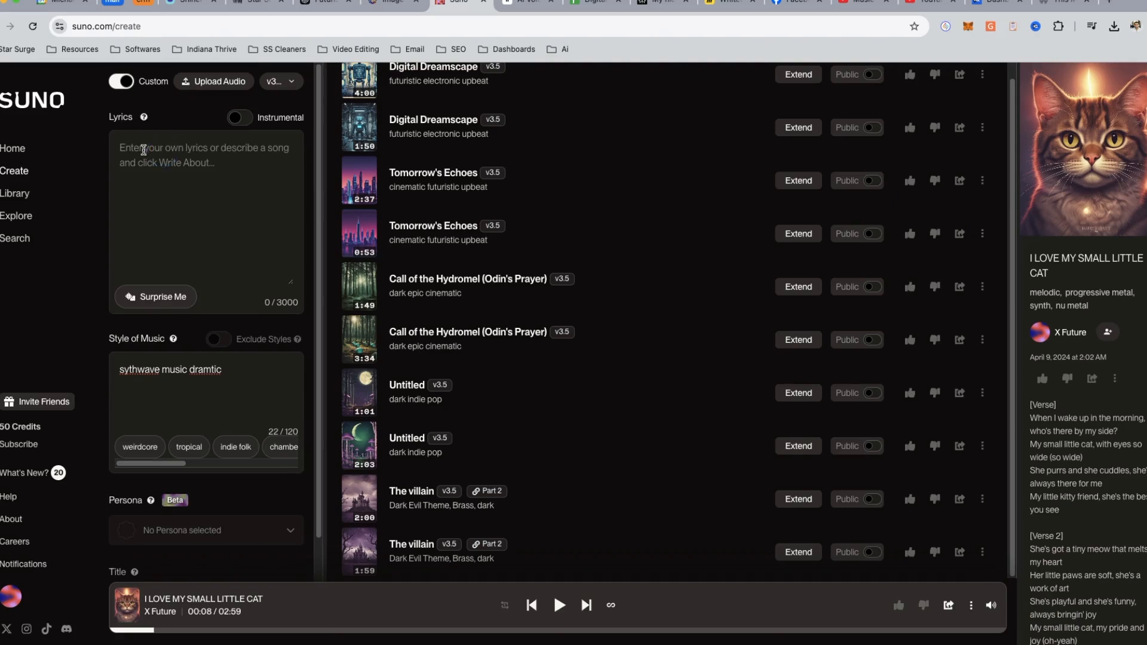
pyautogui.write('sythwave ai mu')
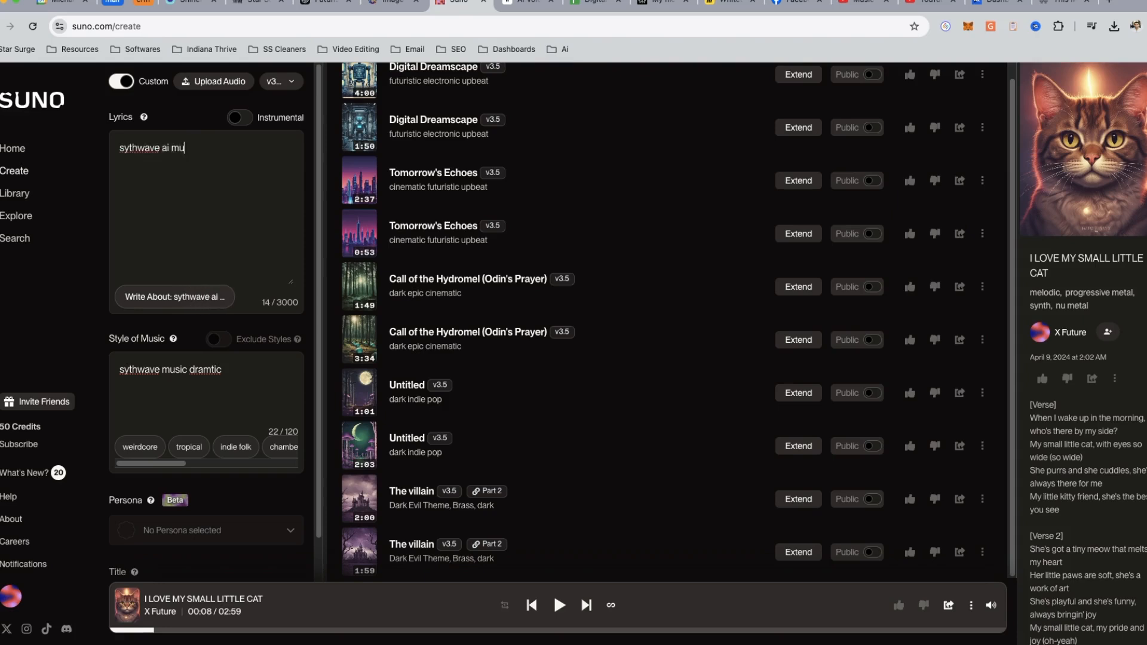
pyautogui.write('sic frsm')
pyautogui.press('BackSpace')
pyautogui.press('BackSpace')
pyautogui.write('dram')
pyautogui.click(175, 295)
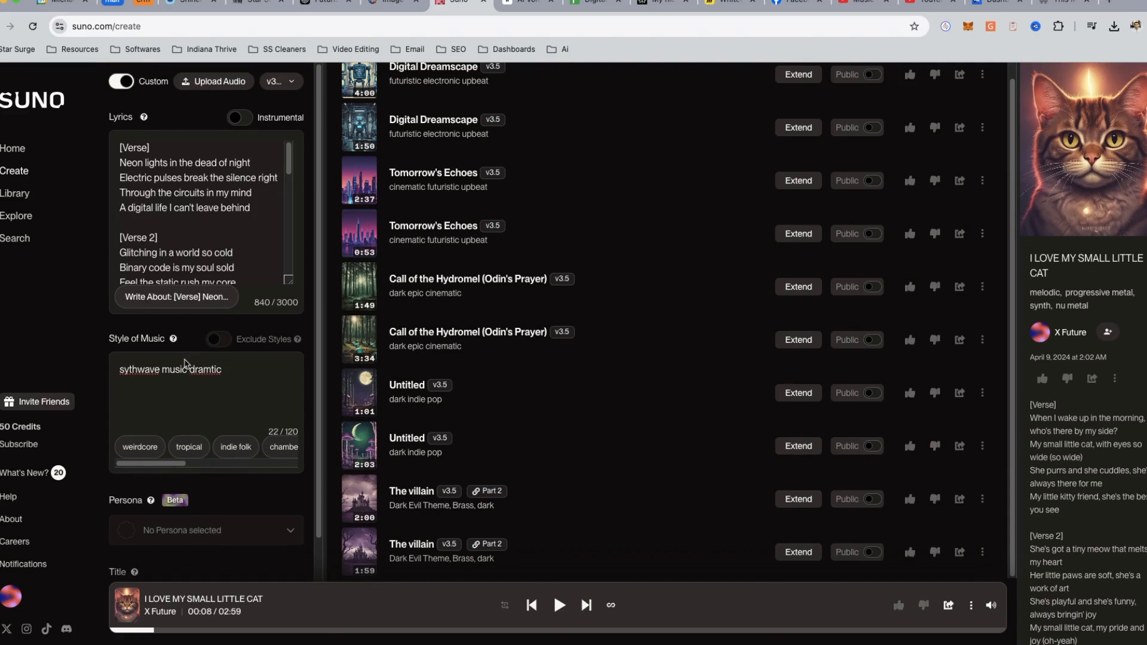
# - Create the song from the written lyrics, then preview the first generated version further into the track and pause it
pyautogui.scroll(-2, 194, 497)
pyautogui.scroll(-1, 194, 497)
pyautogui.click(239, 547)
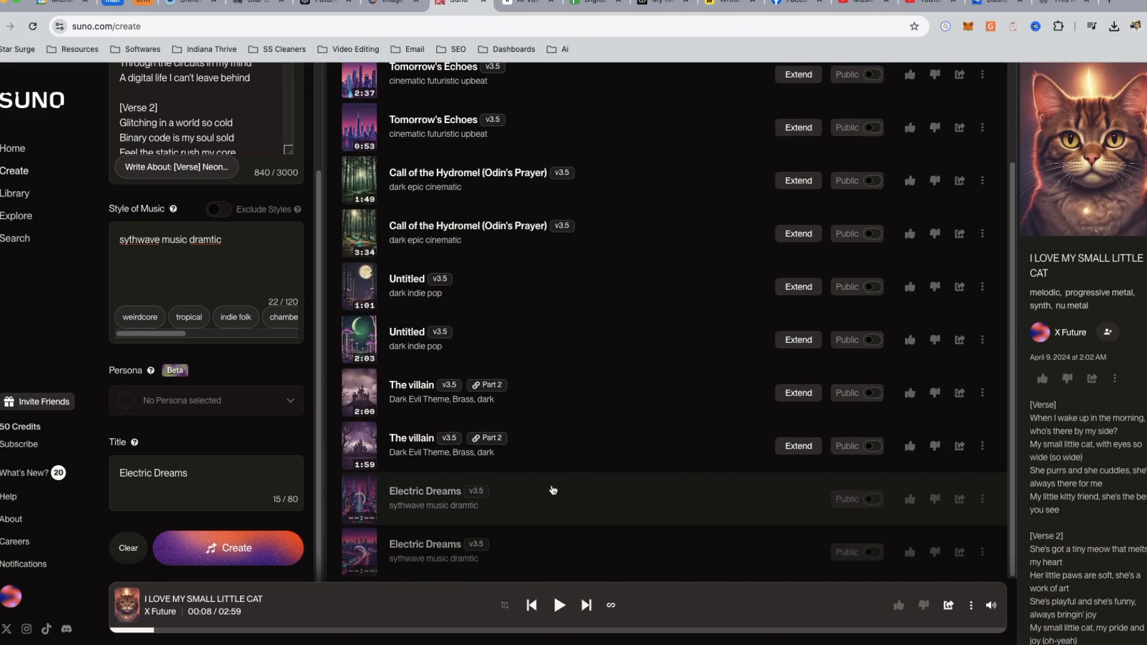
pyautogui.click(361, 500)
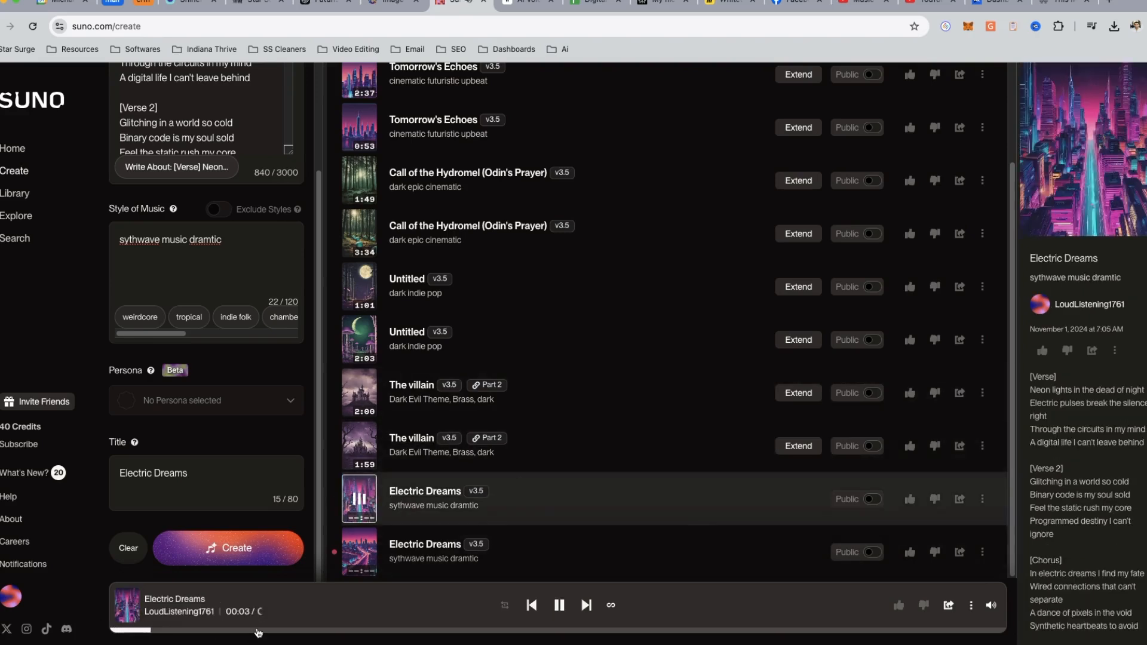
pyautogui.click(258, 630)
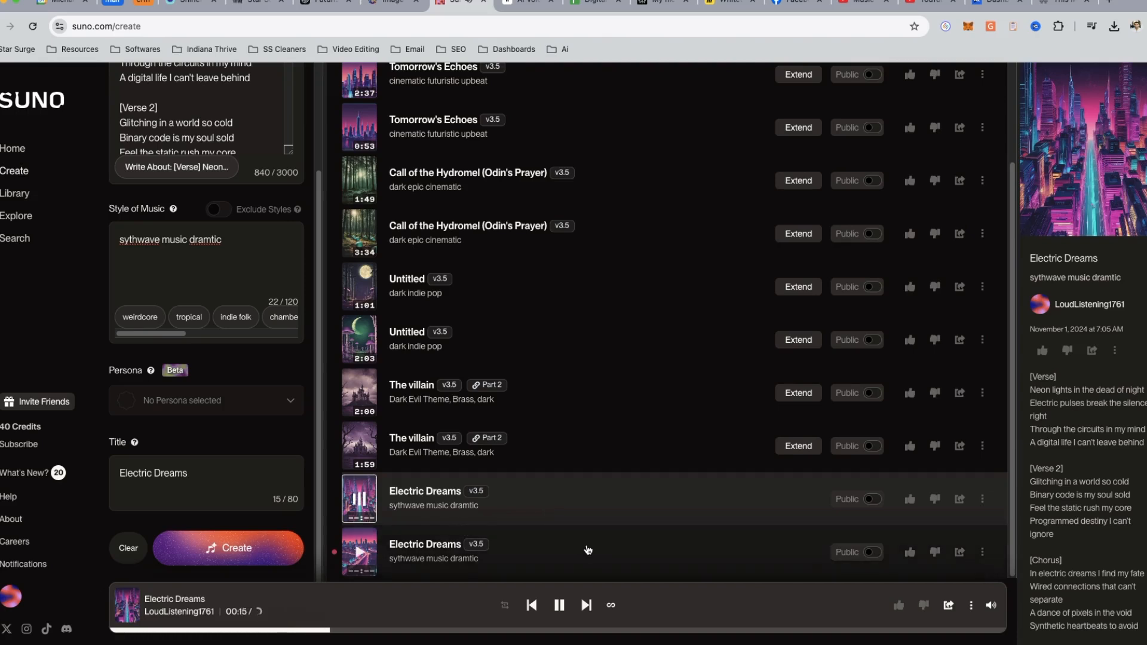
pyautogui.press('space')
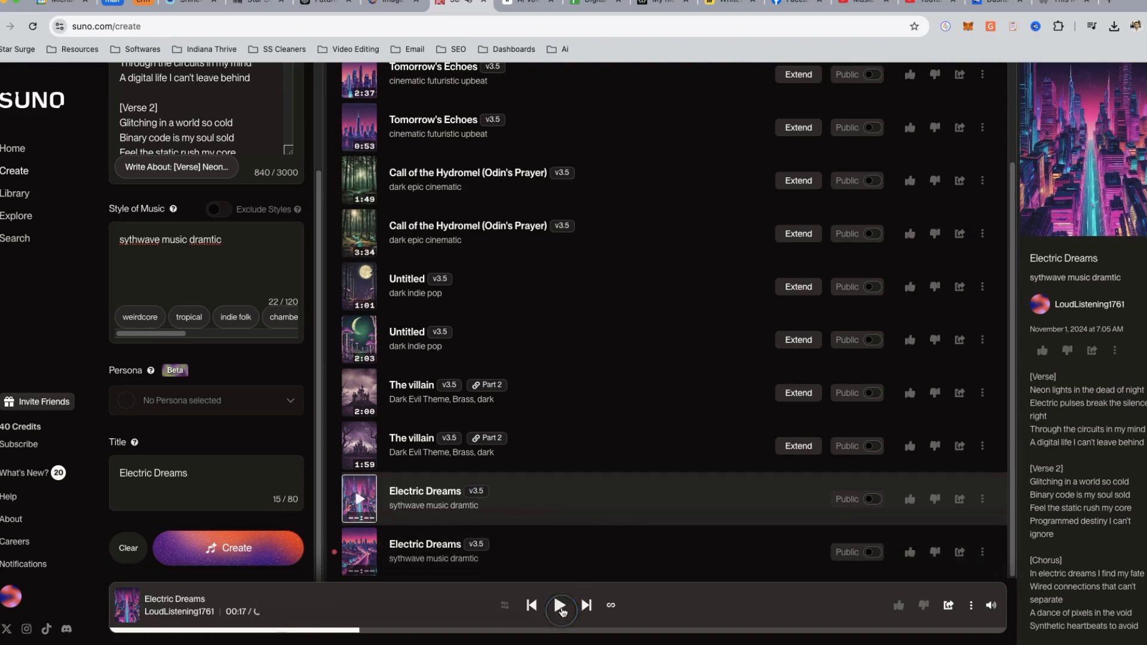
# - Create an instrumental version of "Electric Dreams" with the same music style
pyautogui.scroll(5, 121, 148)
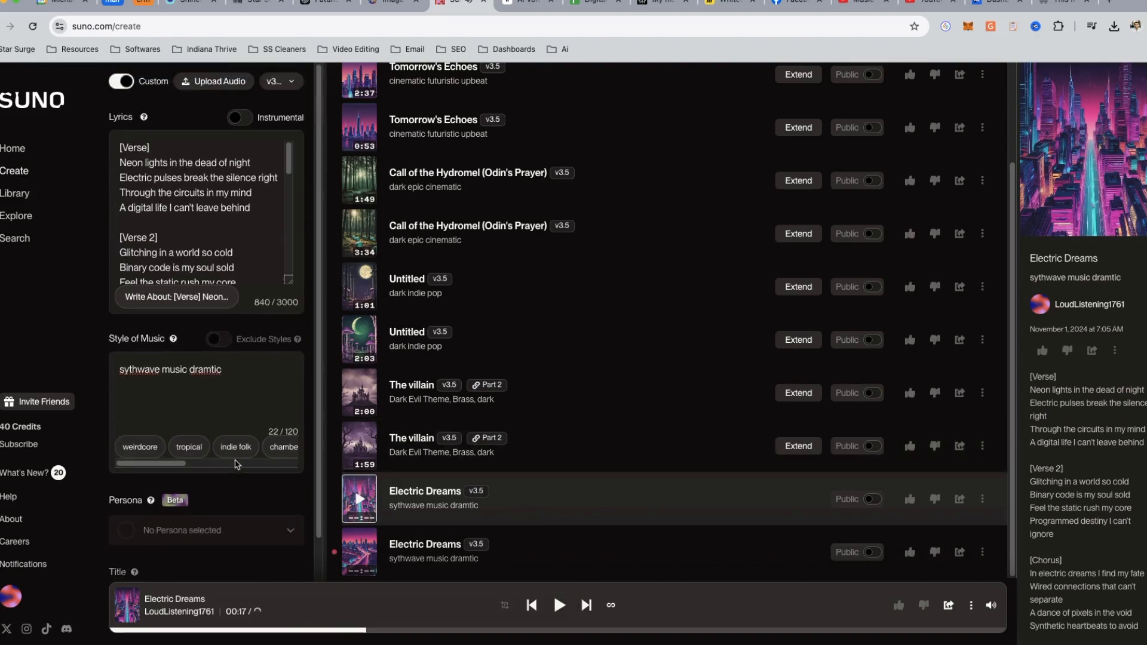
pyautogui.click(239, 118)
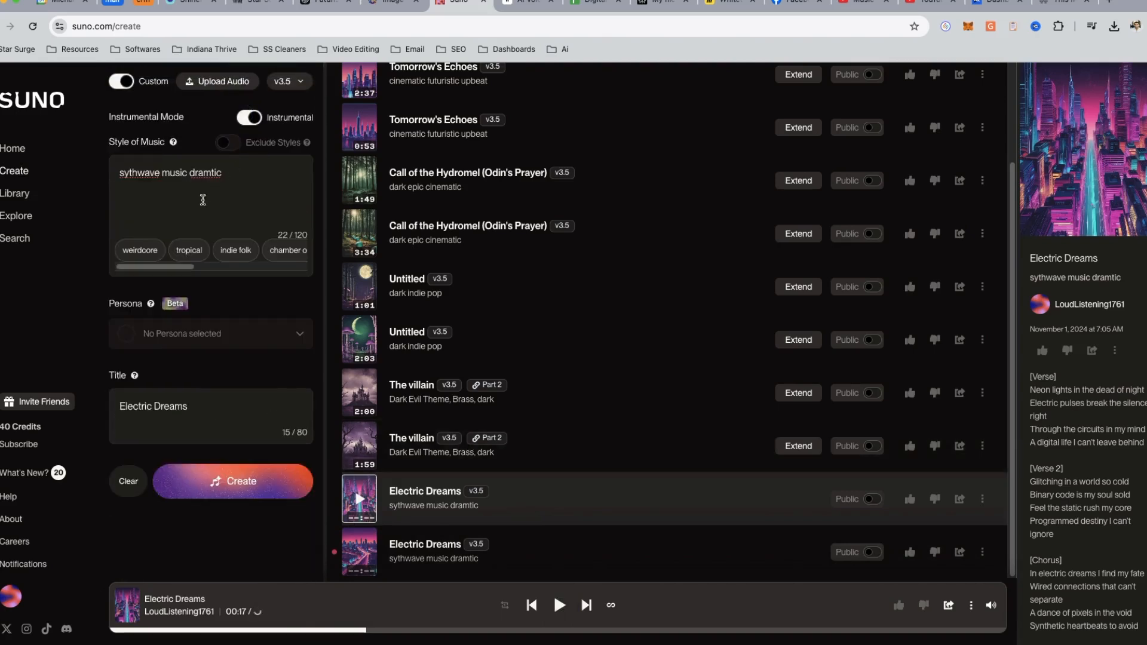
pyautogui.click(239, 487)
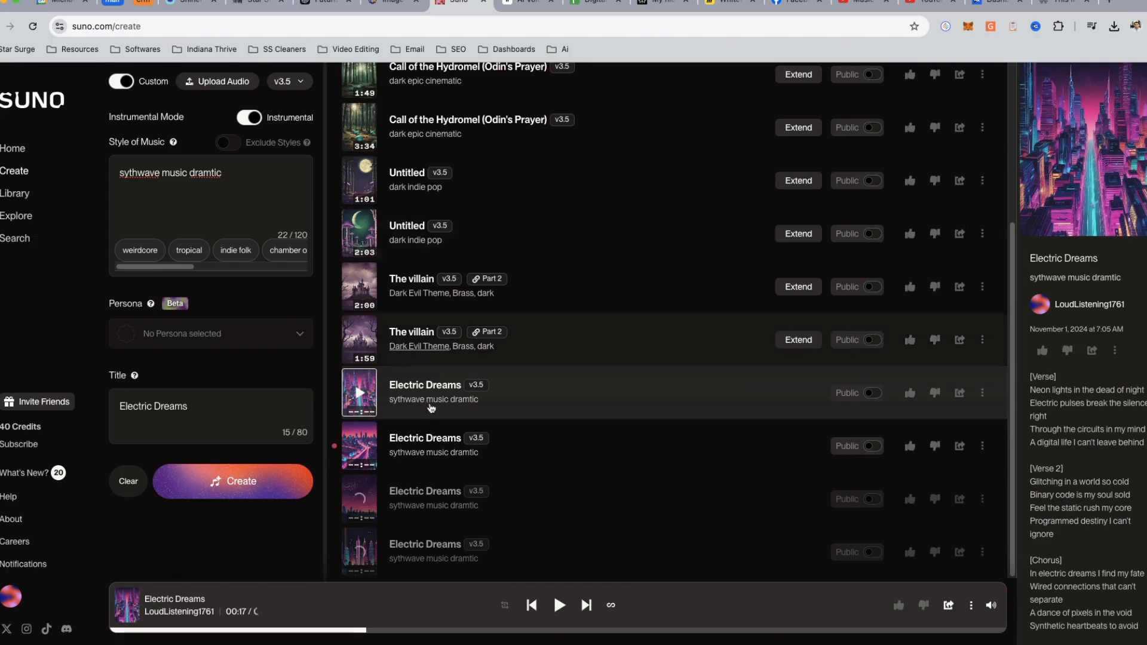
# - Preview both new instrumental "Electric Dreams" tracks, skipping ahead in each, and pause the playback
pyautogui.click(361, 500)
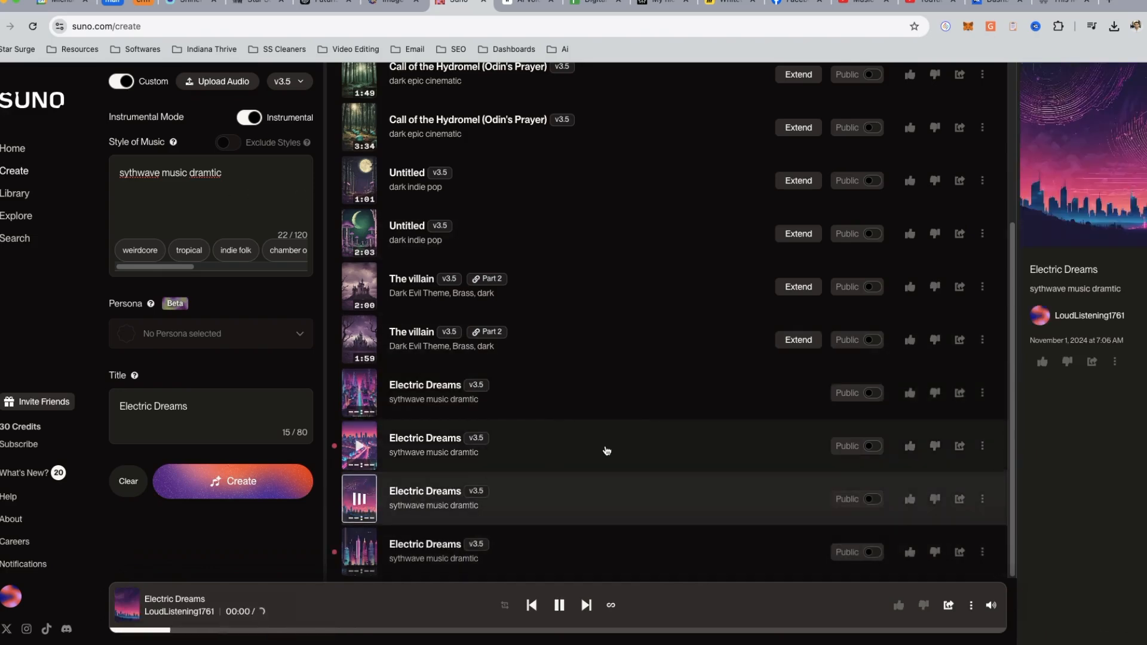
pyautogui.click(287, 630)
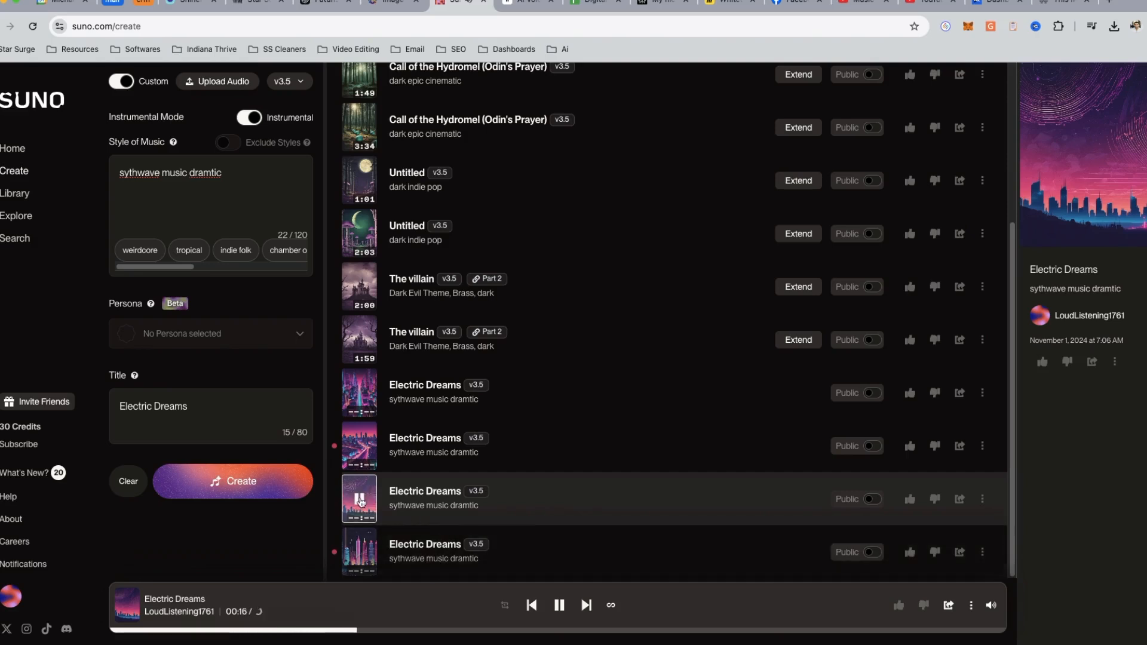
pyautogui.click(359, 551)
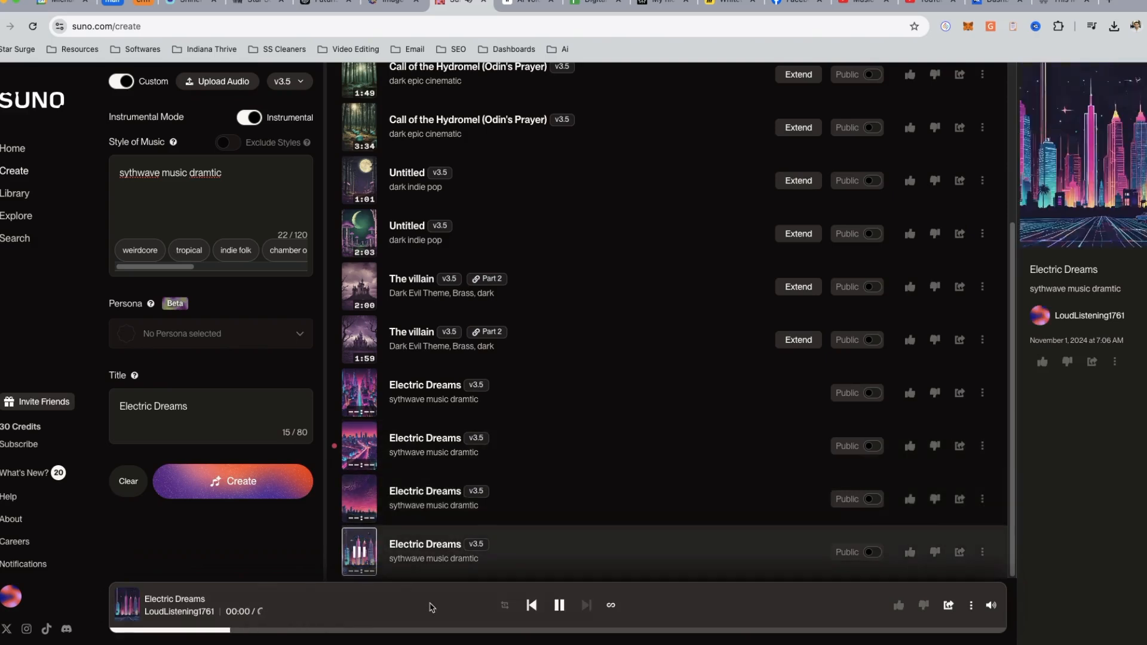
pyautogui.click(323, 631)
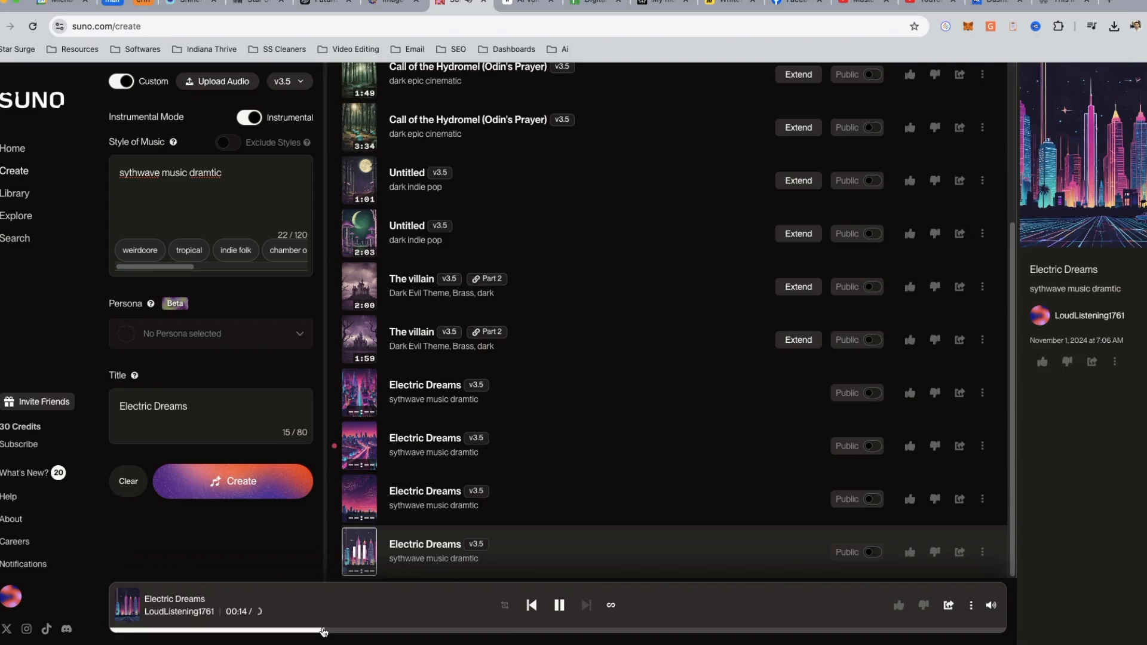
pyautogui.click(511, 631)
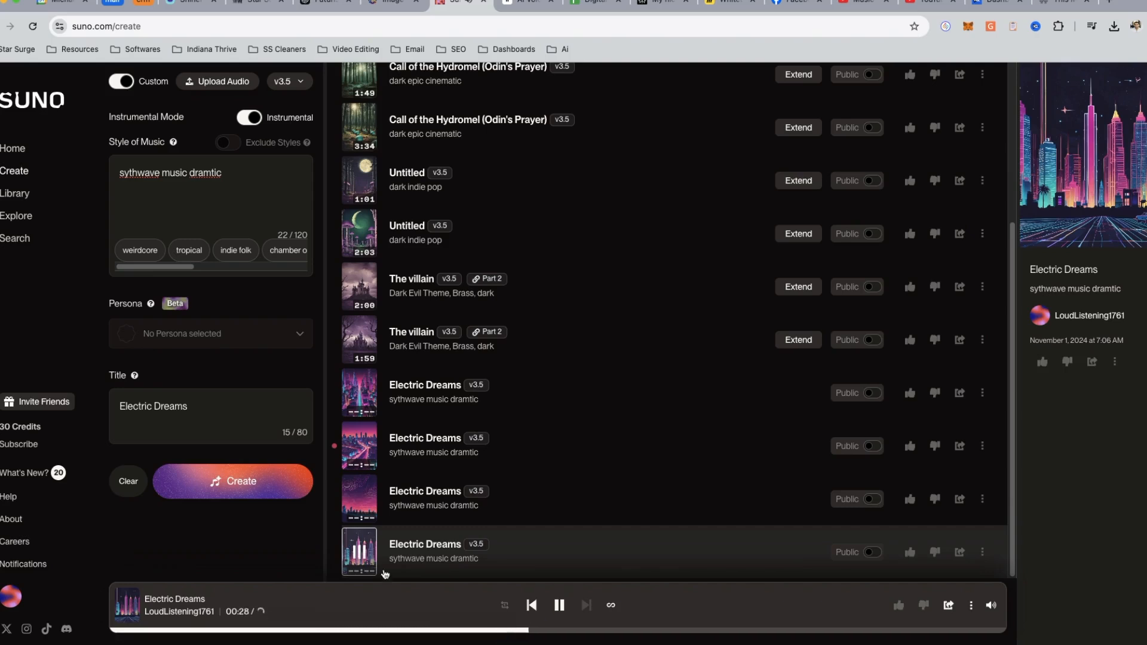
pyautogui.press('space')
# - Create another instrumental with "cinimatic" added to the music style and "tropical wonderland" as the title
pyautogui.click(239, 181)
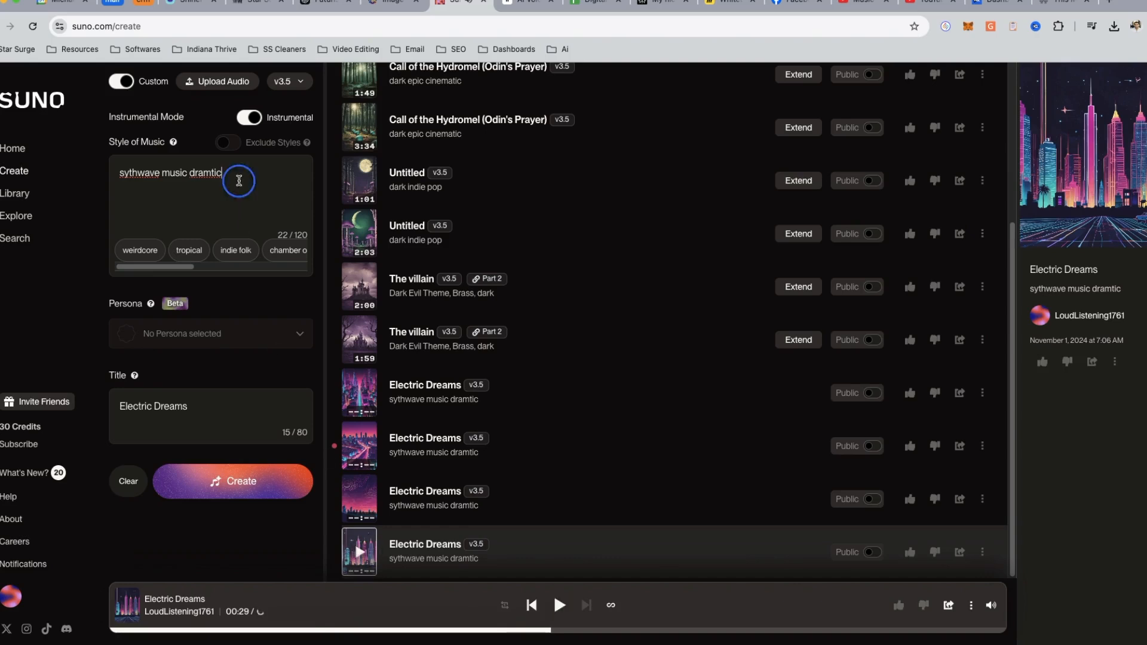
pyautogui.write('cinimatic')
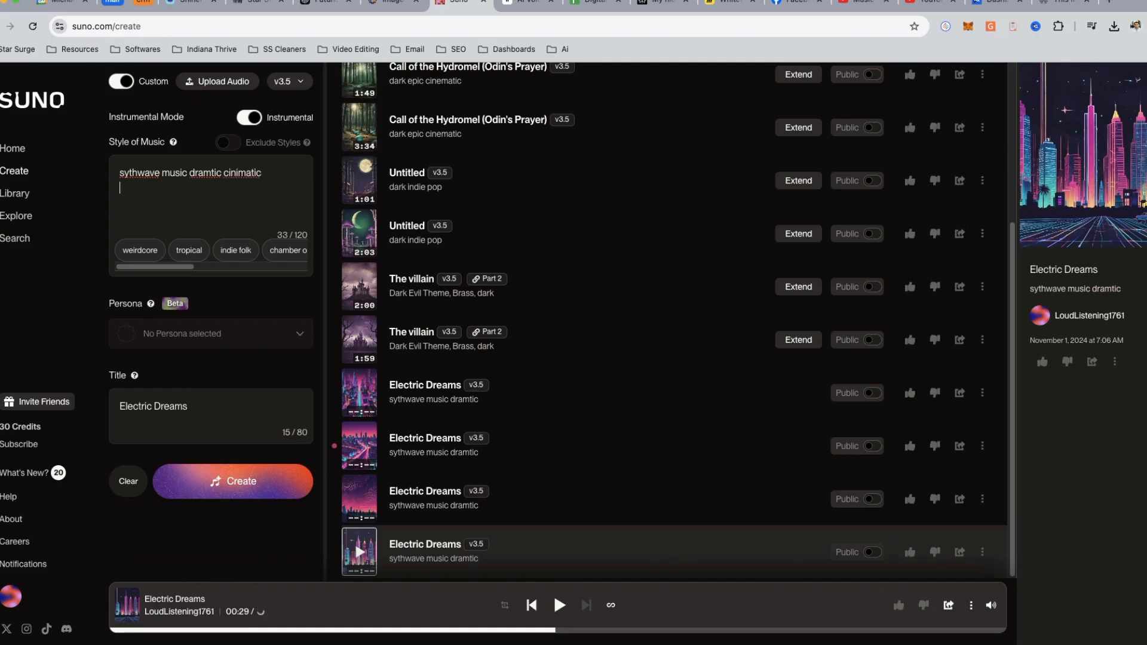
pyautogui.doubleClick(158, 406)
pyautogui.moveTo(143, 406); pyautogui.dragTo(100, 405)
pyautogui.press('BackSpace')
pyautogui.write('tropical wonde')
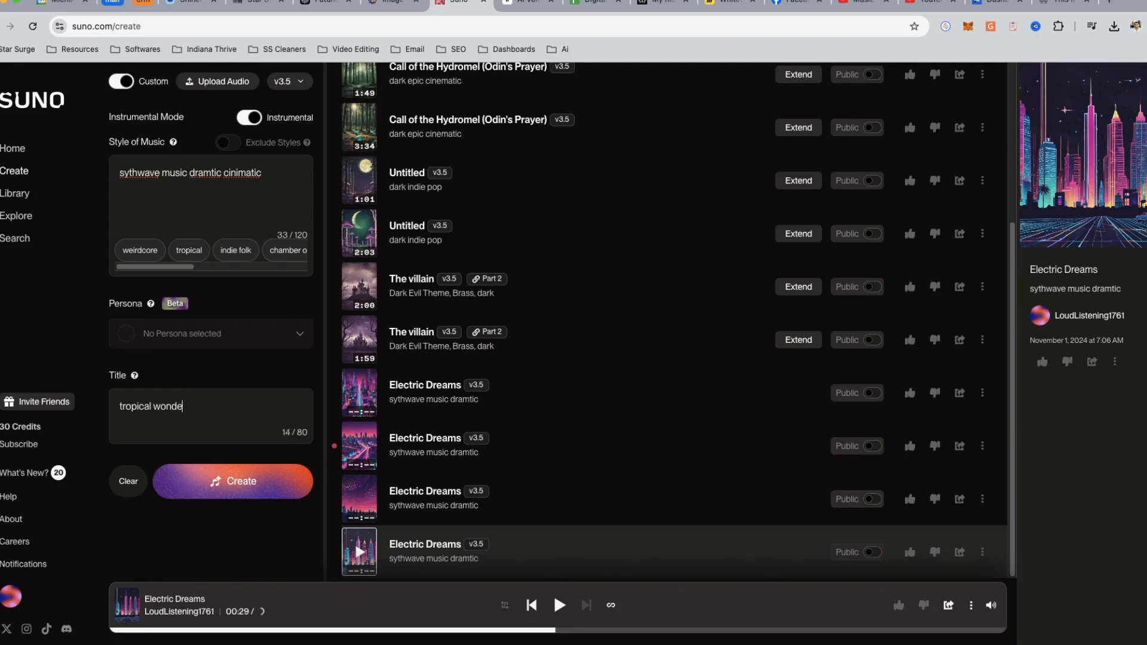
pyautogui.write('rland')
pyautogui.press('Return')
pyautogui.press('BackSpace')
pyautogui.press('BackSpace')
pyautogui.write('ropical wond')
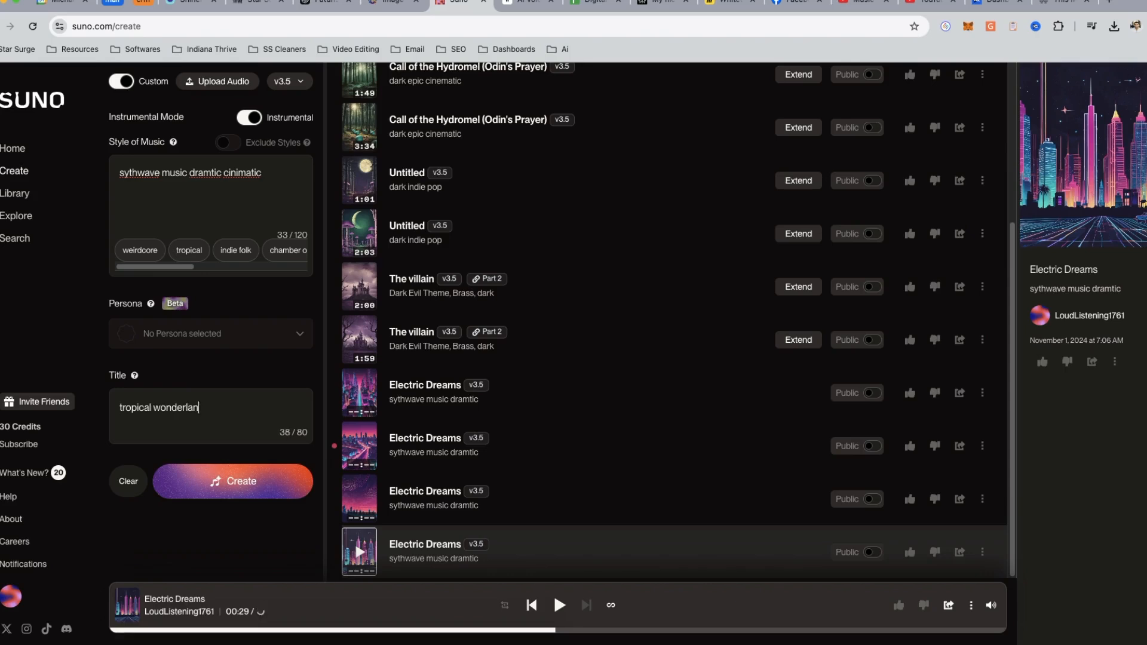
pyautogui.click(234, 481)
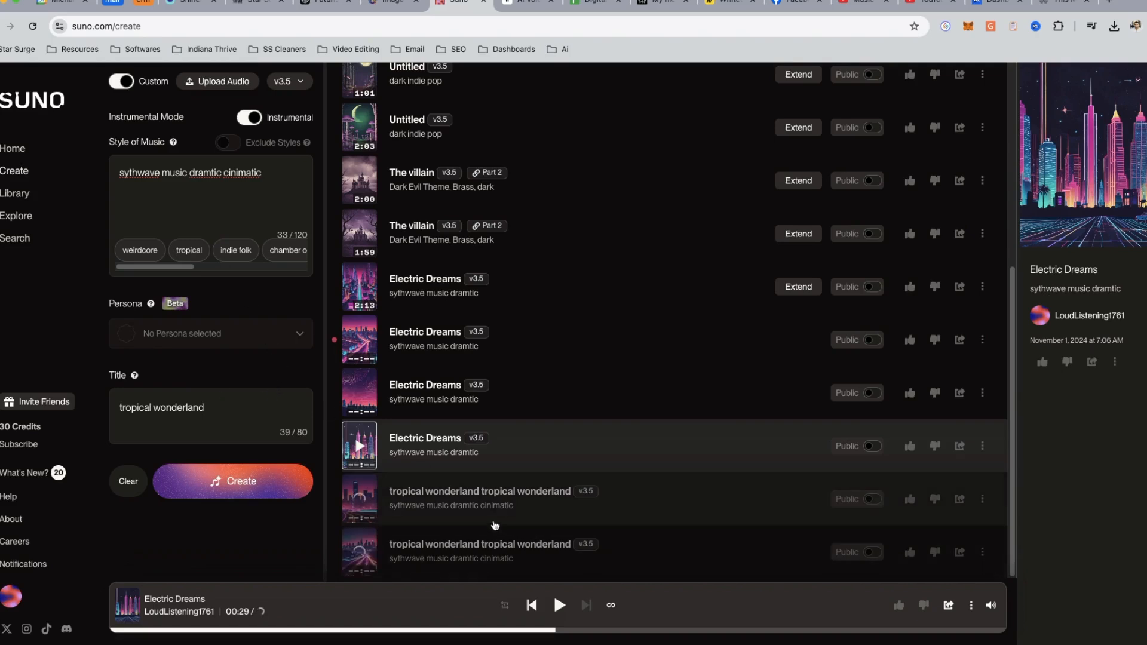
# - Preview both "tropical wonderland" tracks, skipping ahead in each one
pyautogui.click(360, 498)
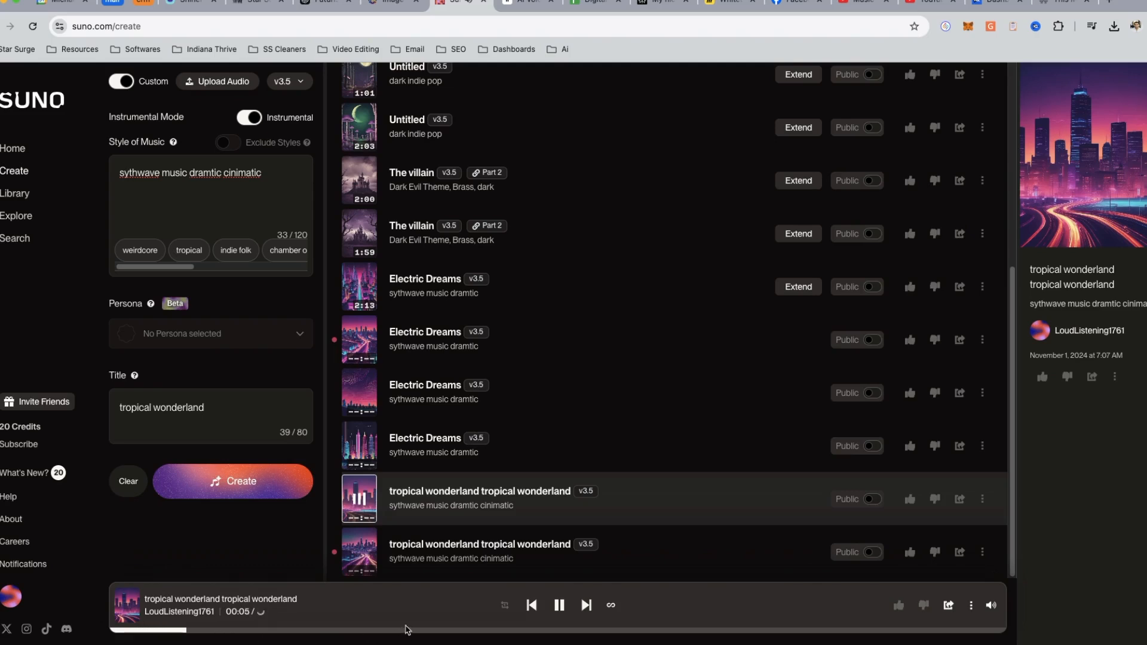
pyautogui.click(408, 631)
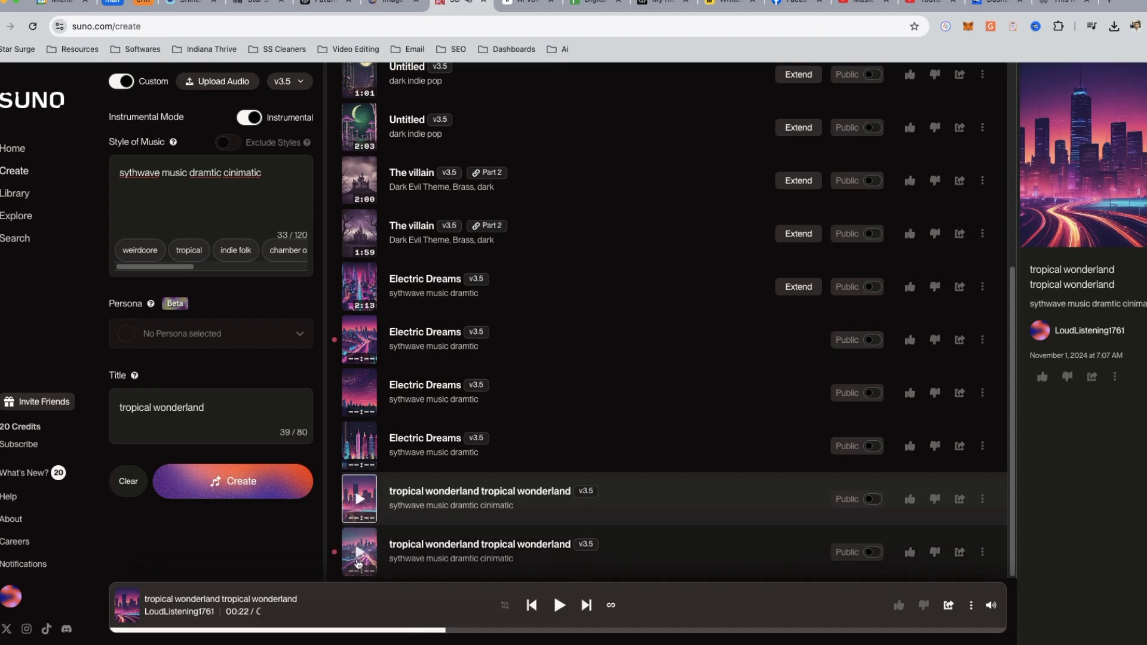
pyautogui.click(360, 552)
pyautogui.click(392, 630)
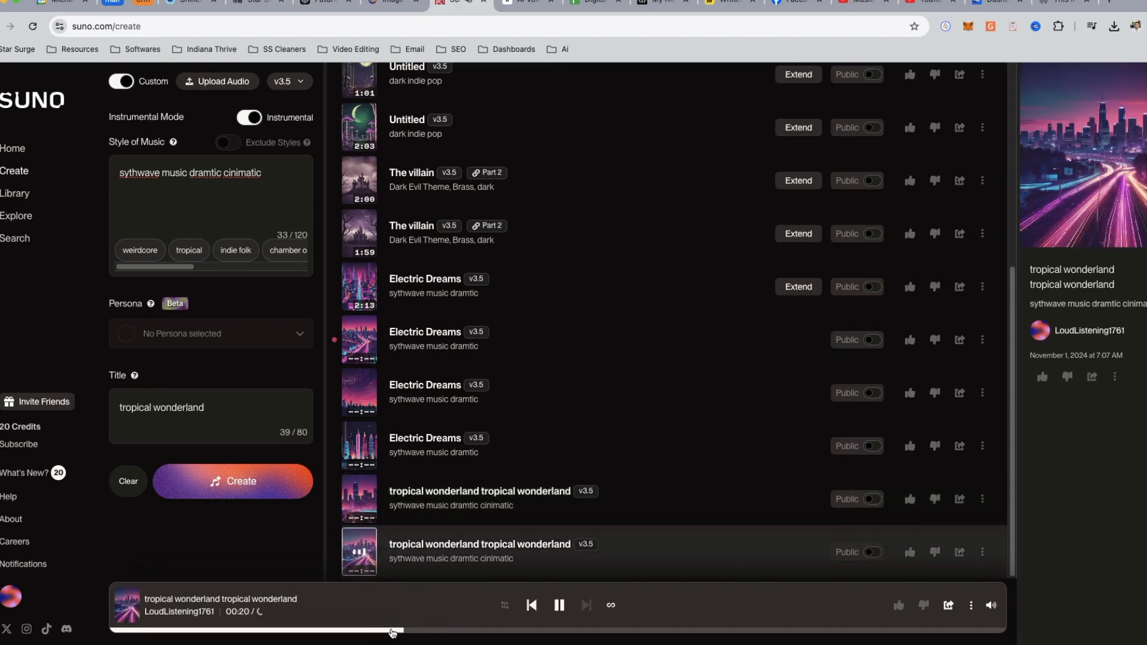
# - Stop the "tropical wonderland" track and replay the "Electric Dreams" tracks for comparison, skipping ahead in the 2:56 version before pausing
pyautogui.click(359, 552)
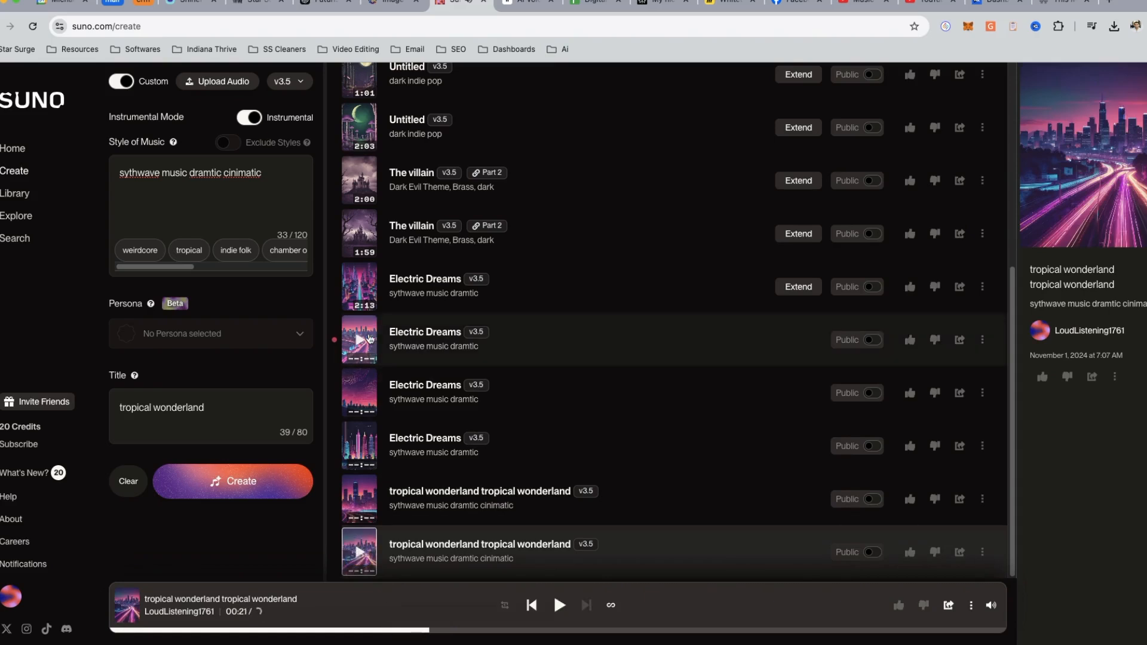
pyautogui.click(366, 399)
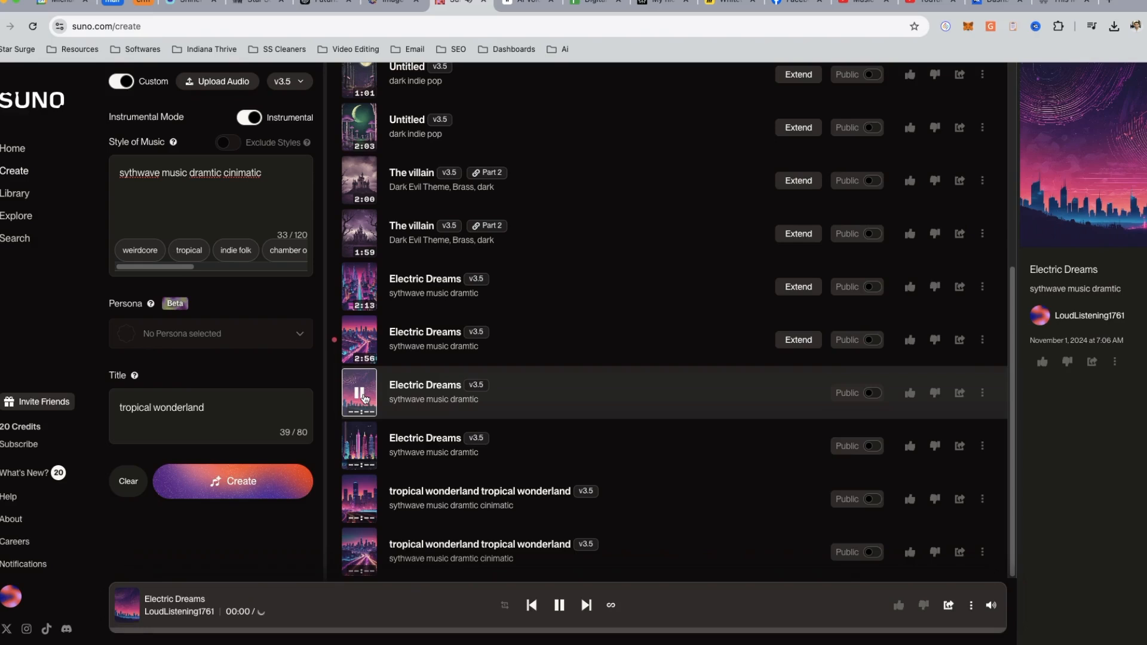
pyautogui.click(358, 293)
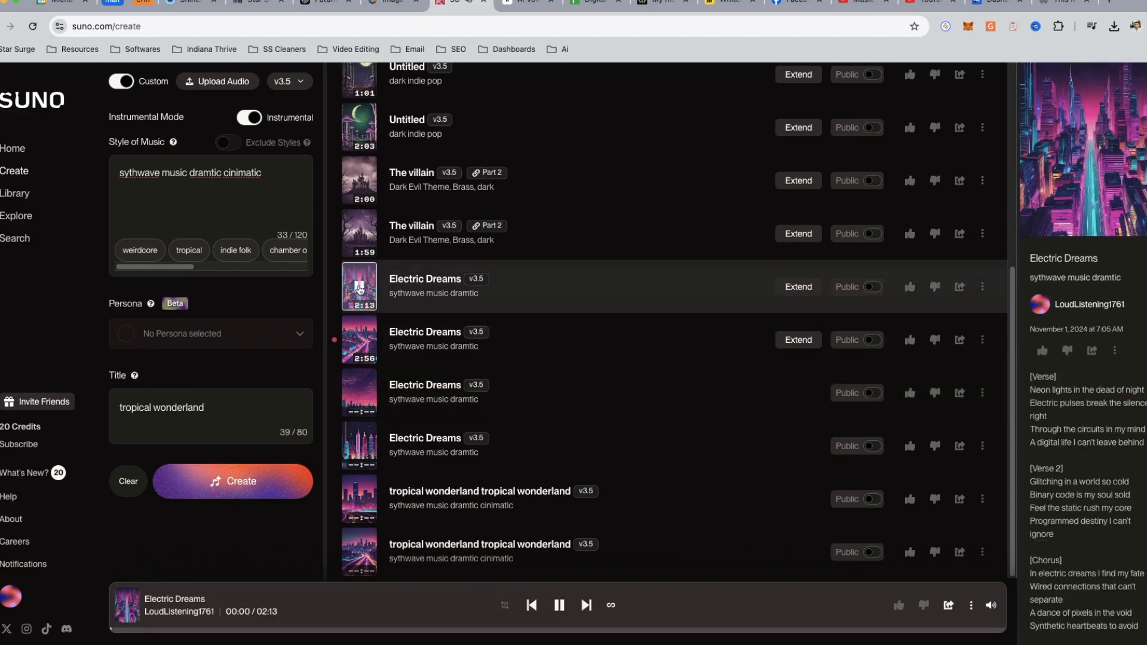
pyautogui.click(361, 341)
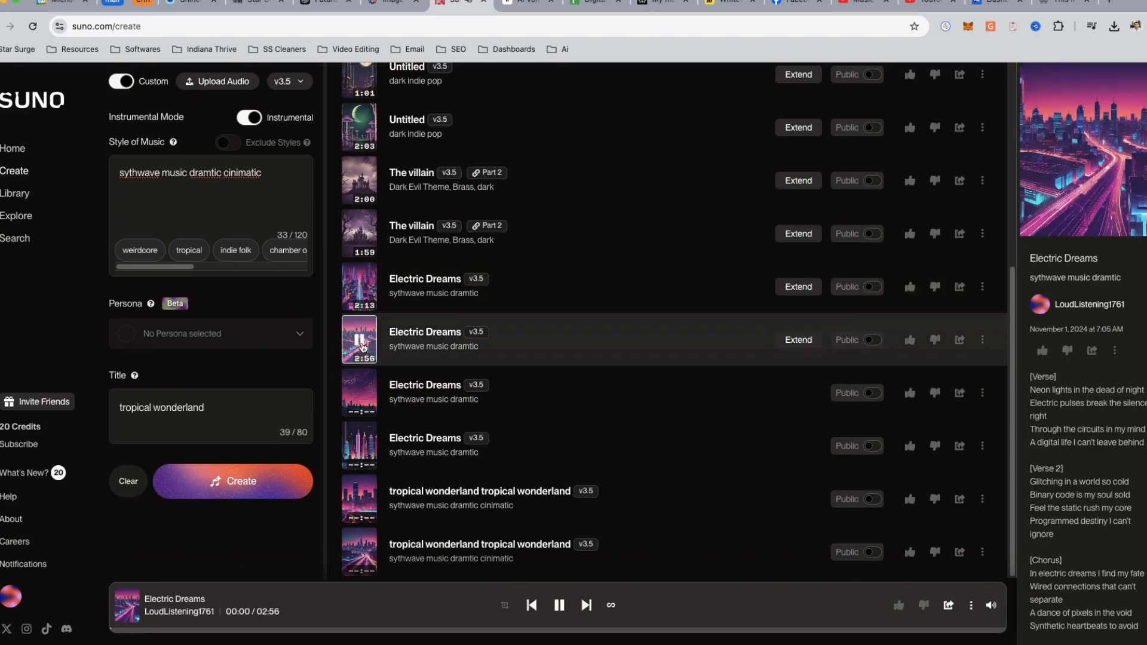
pyautogui.click(331, 631)
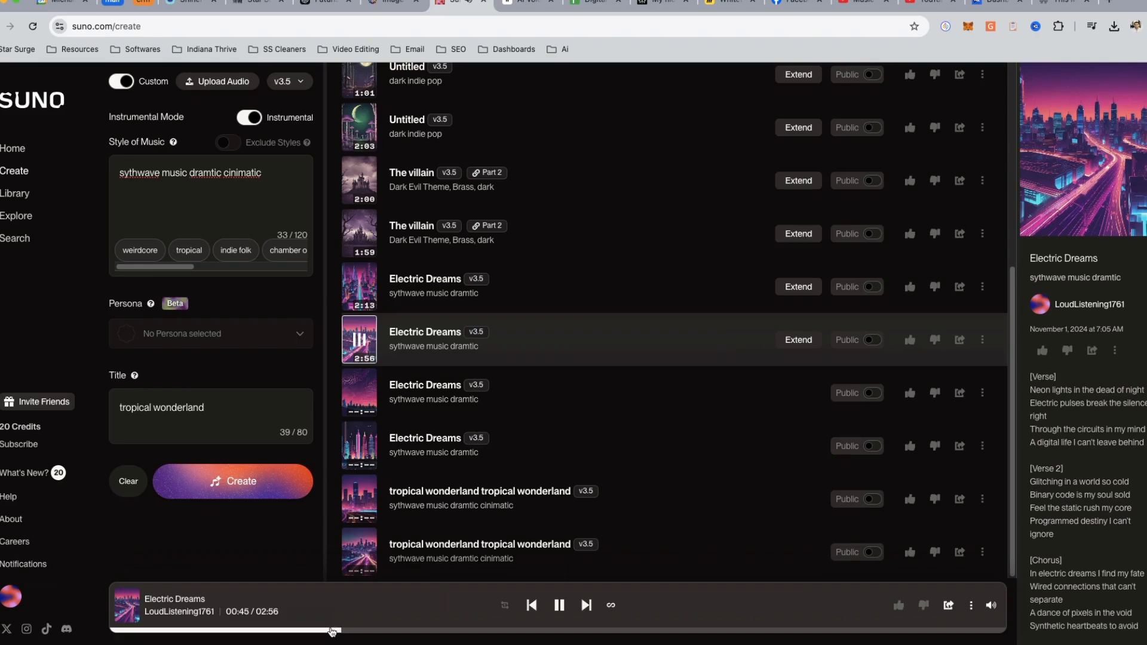
pyautogui.click(559, 606)
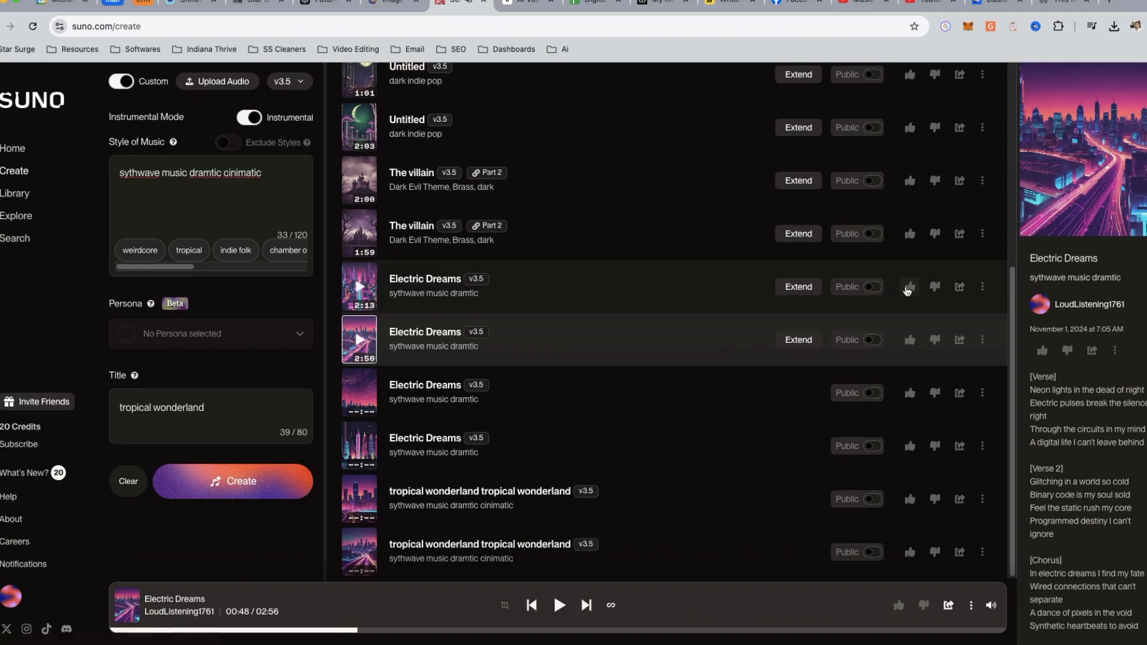
# - Download the 2:13 version of "Electric Dreams" as an MP3 audio file
pyautogui.click(981, 289)
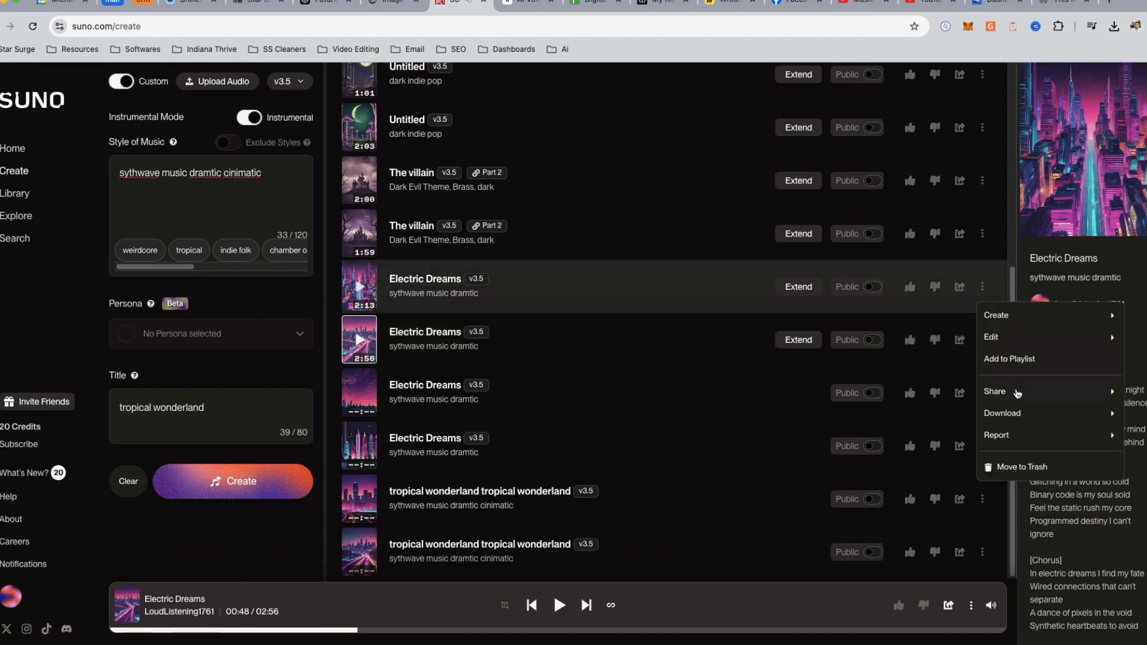
pyautogui.moveTo(1009, 412)
pyautogui.click(960, 421)
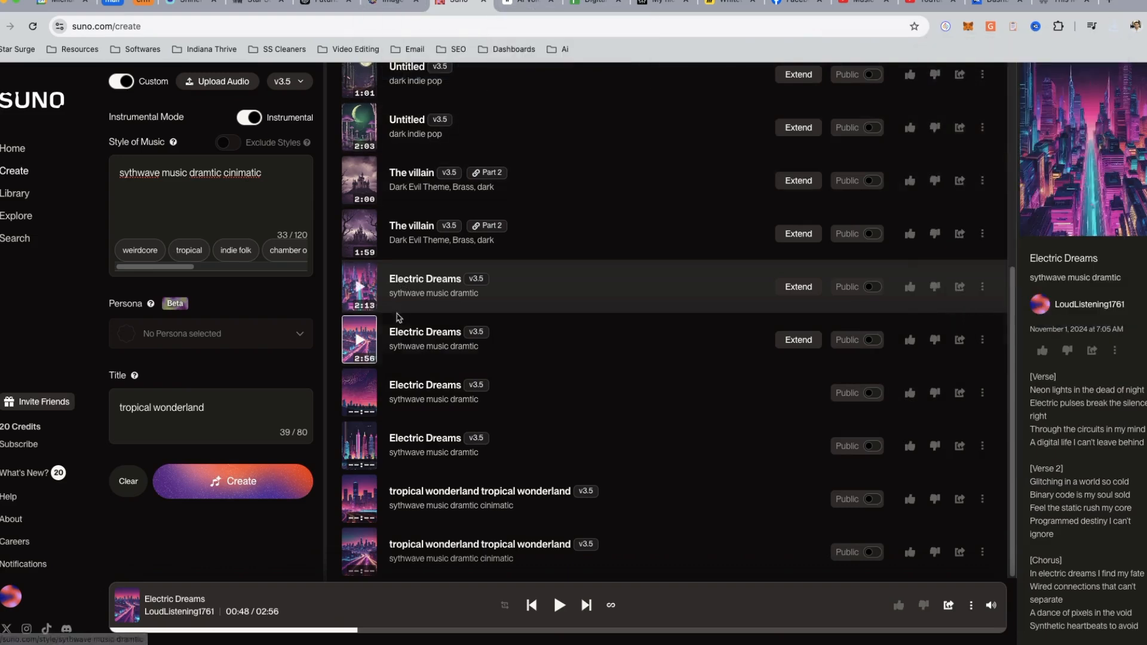
# - Switch to CapCut and create a new video project
pyautogui.hotkey('ctrl', 'Up')
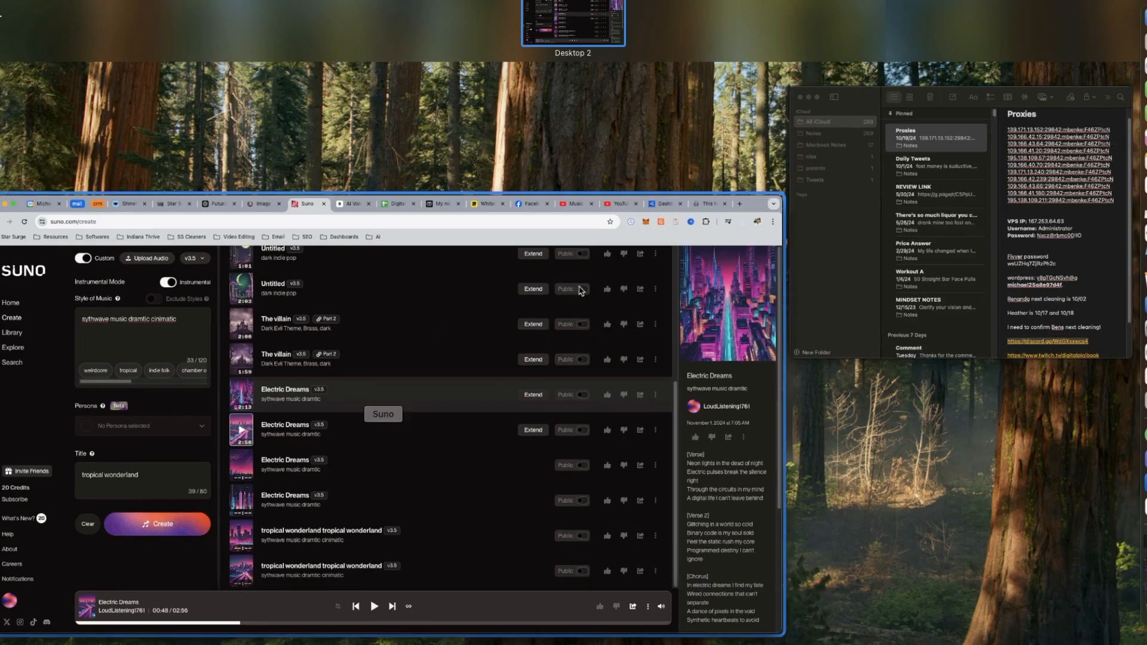
pyautogui.click(558, 290)
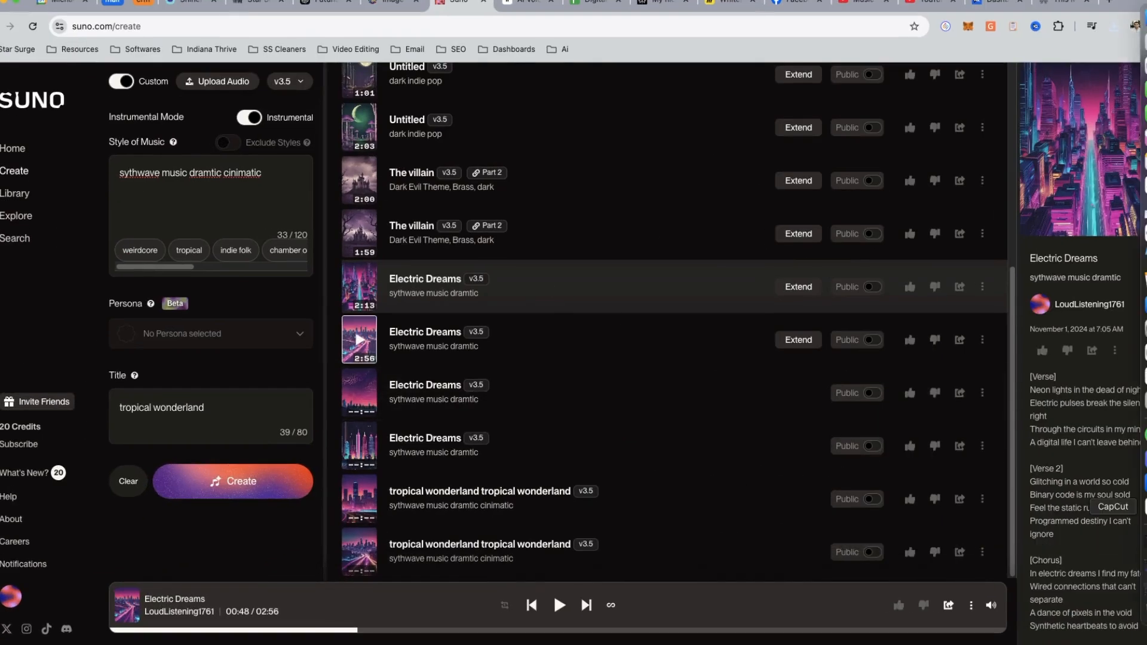
pyautogui.click(1142, 506)
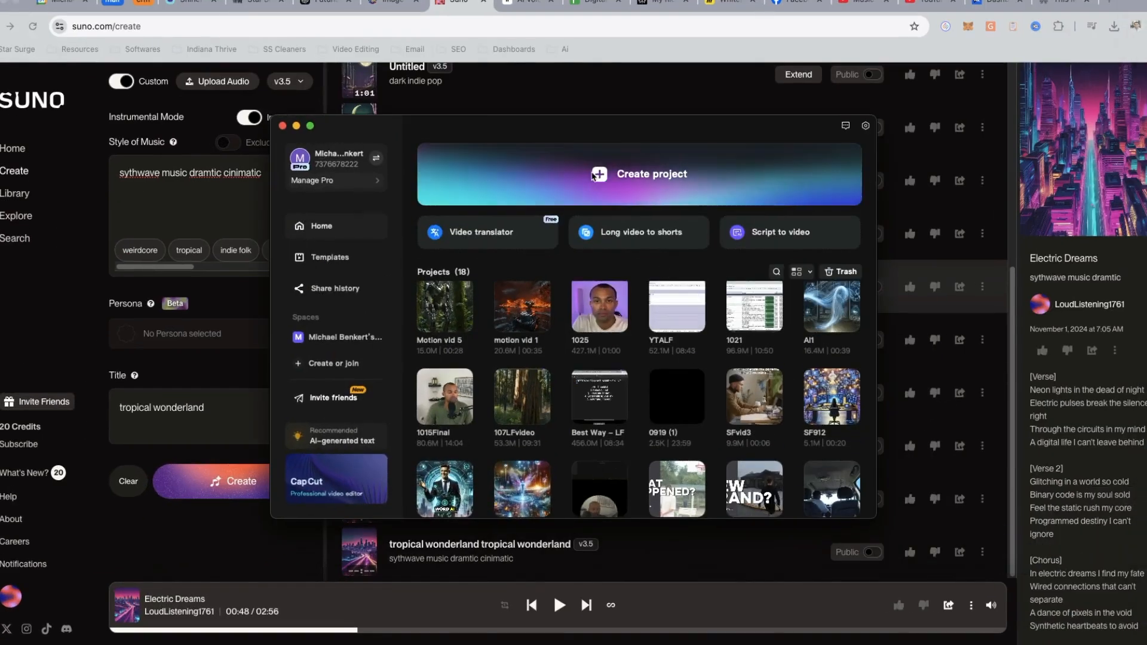
pyautogui.click(606, 158)
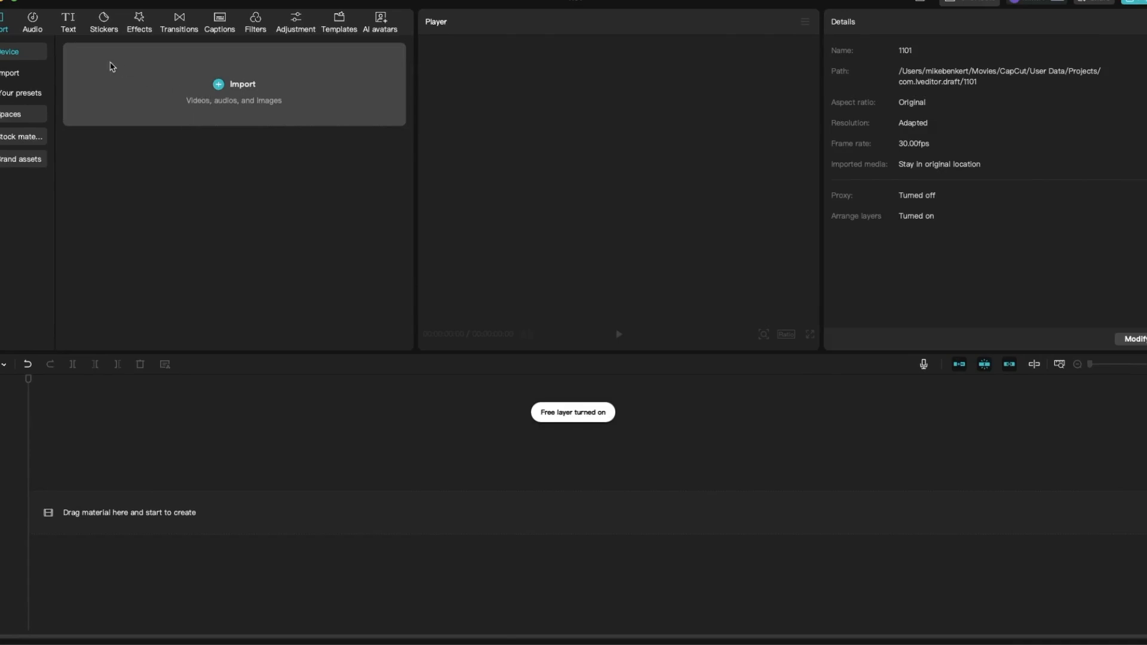
# - Import the four newest MP4 motion clips from the Downloads folder, 3c9837ac through 635fd556, into the project
pyautogui.click(219, 90)
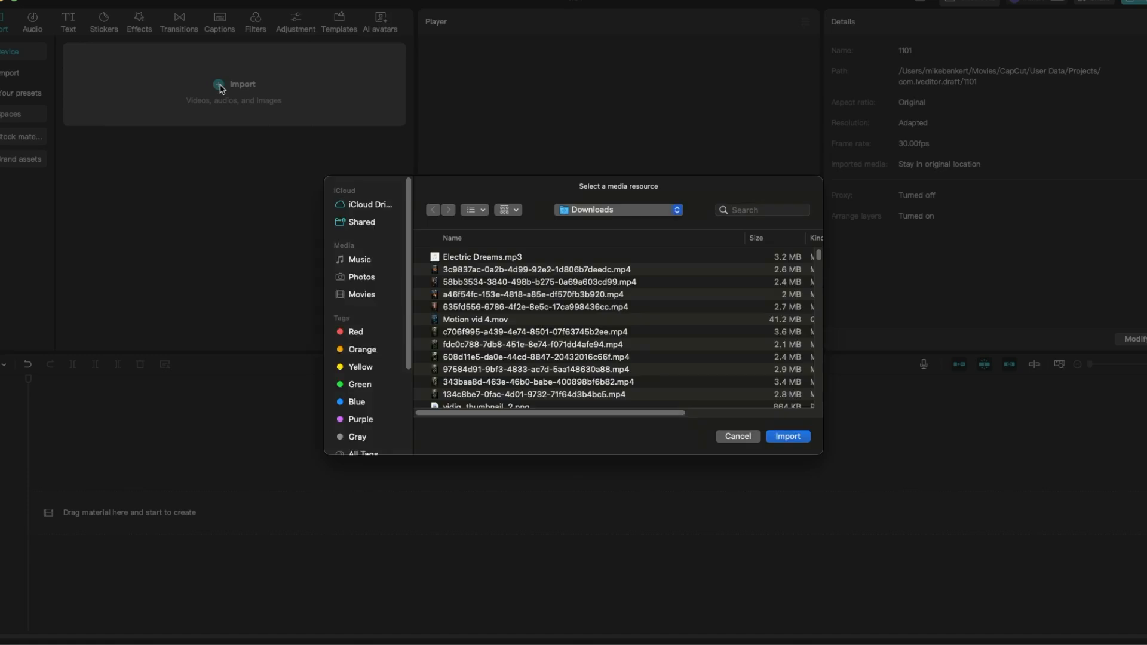
pyautogui.click(507, 307)
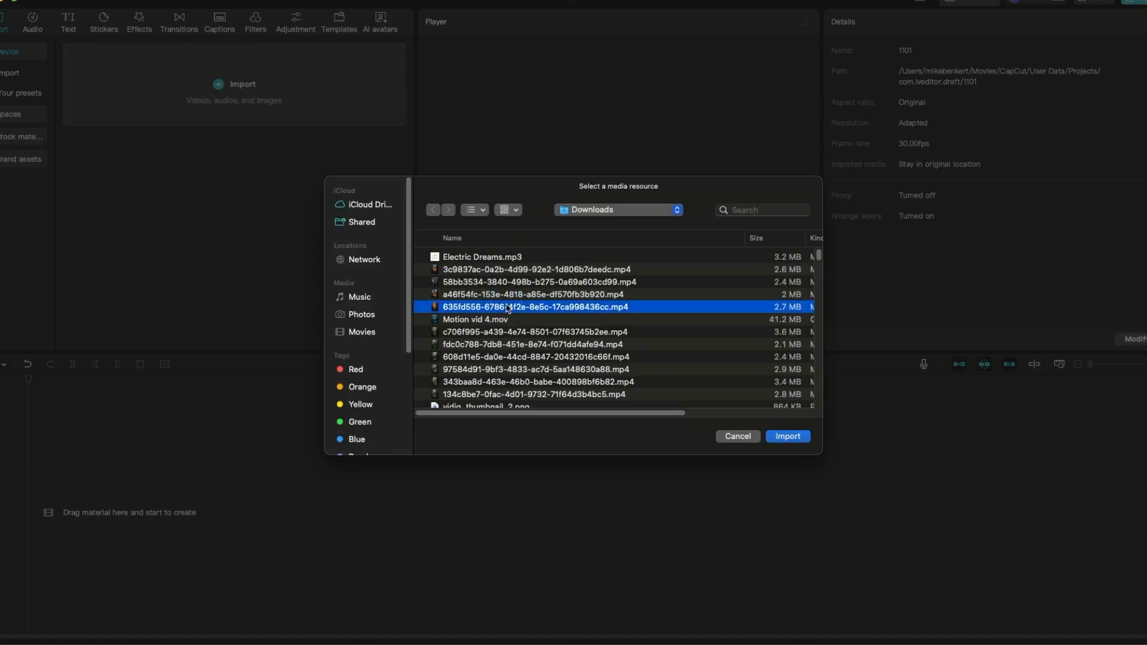
pyautogui.keyDown('shift'); pyautogui.click(476, 269); pyautogui.keyUp('shift')
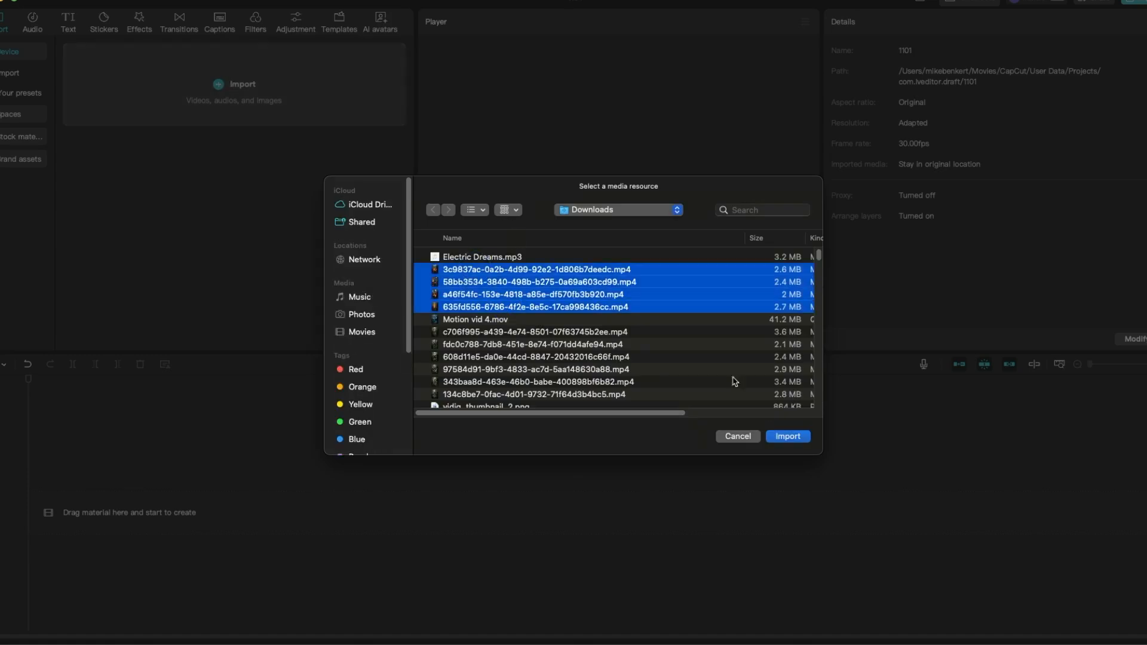
pyautogui.click(787, 436)
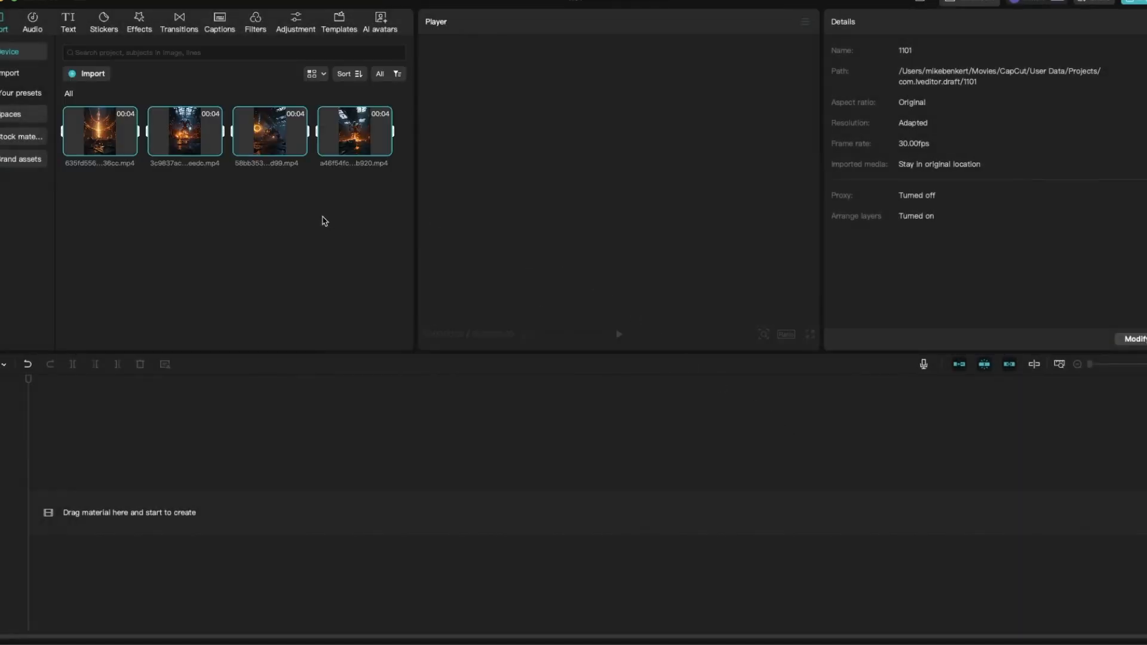
# - Import Electric Dreams.mp3 from the Downloads folder into the project media
pyautogui.click(92, 75)
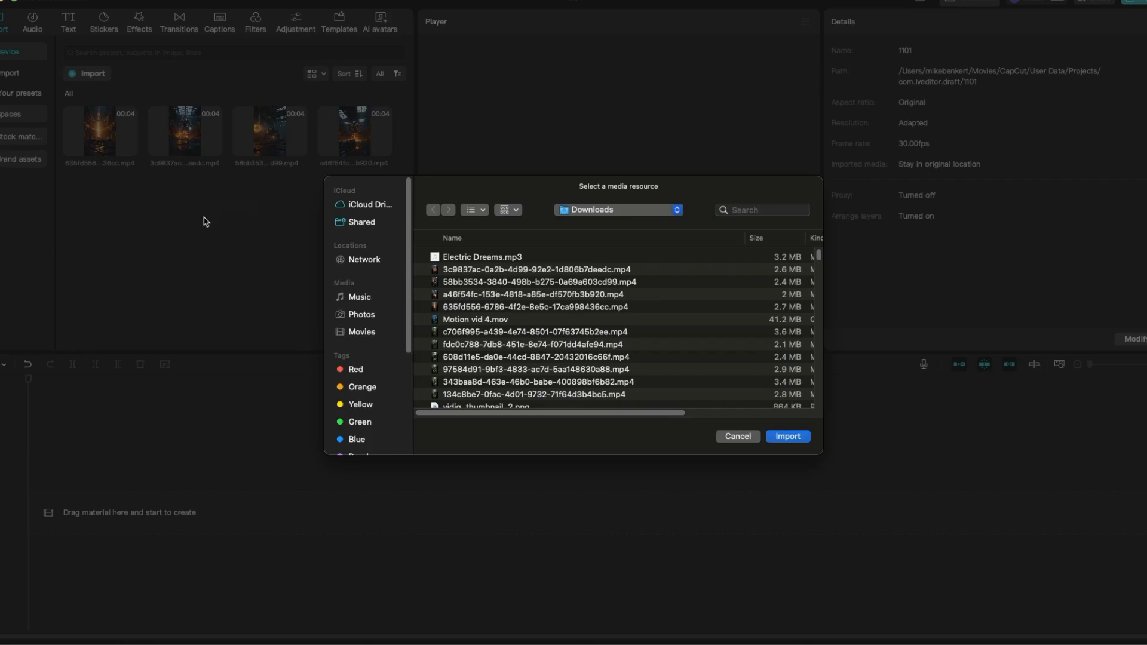
pyautogui.click(524, 258)
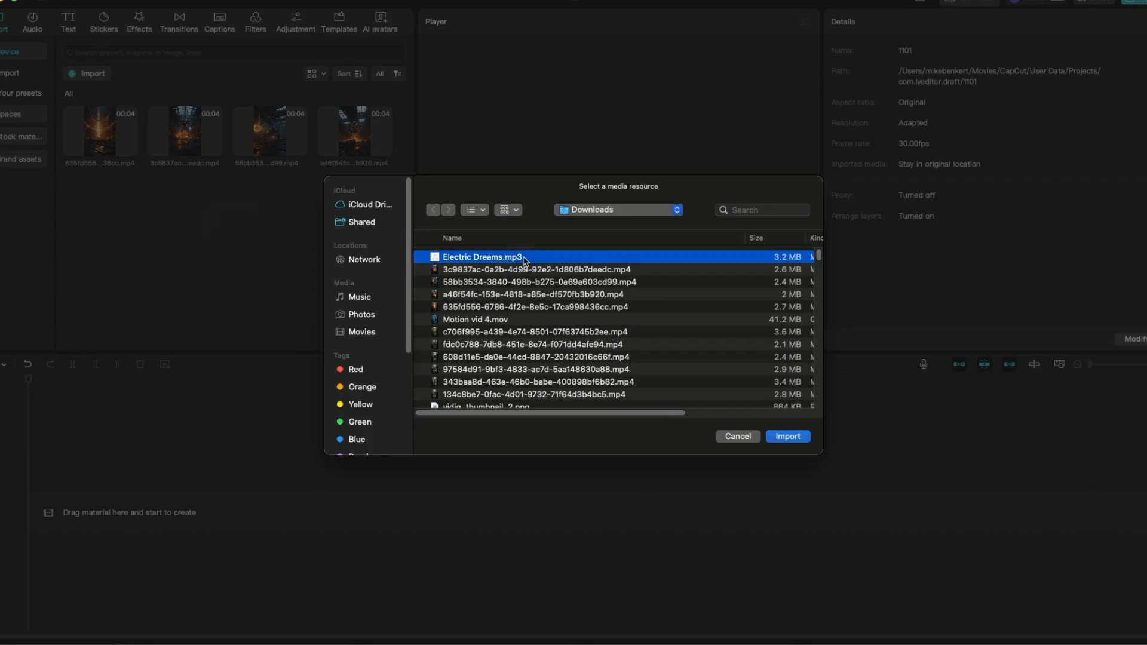
pyautogui.click(788, 437)
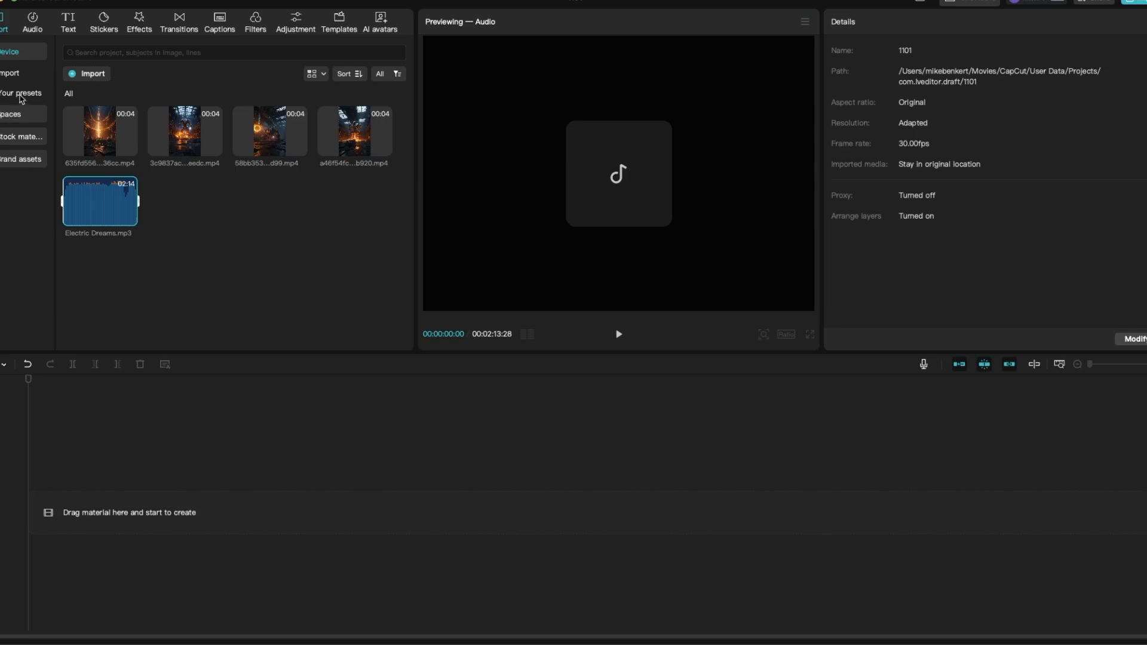
# - Add the 32-second ElevenLabs voiceover from the space's AI Voices folder to the timeline
pyautogui.click(18, 115)
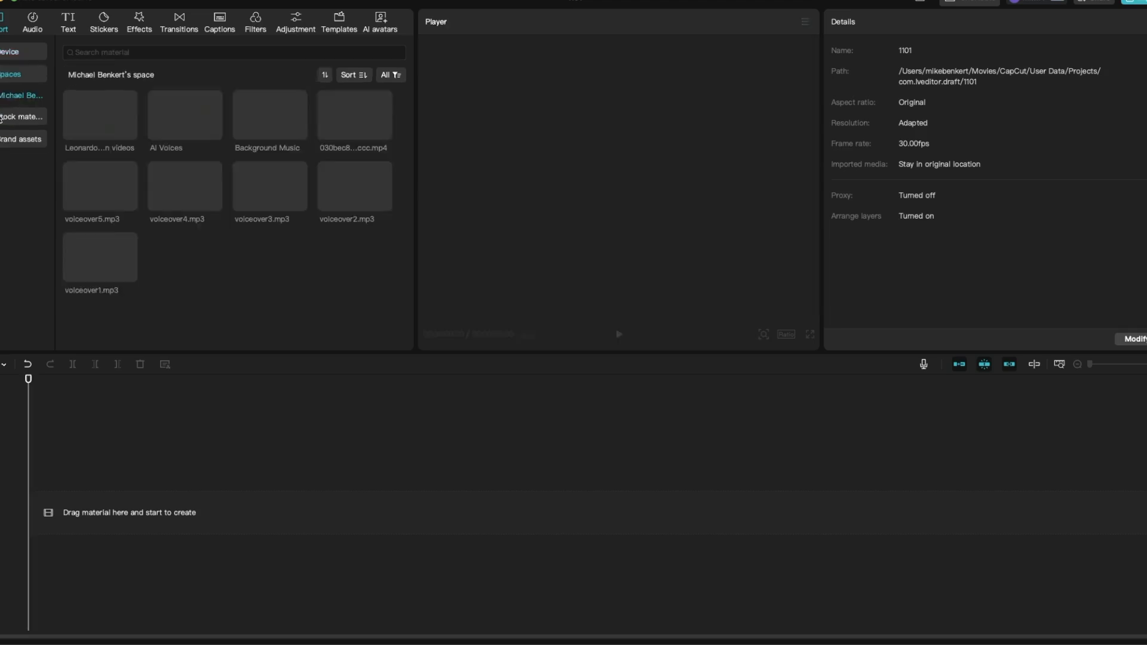
pyautogui.doubleClick(185, 116)
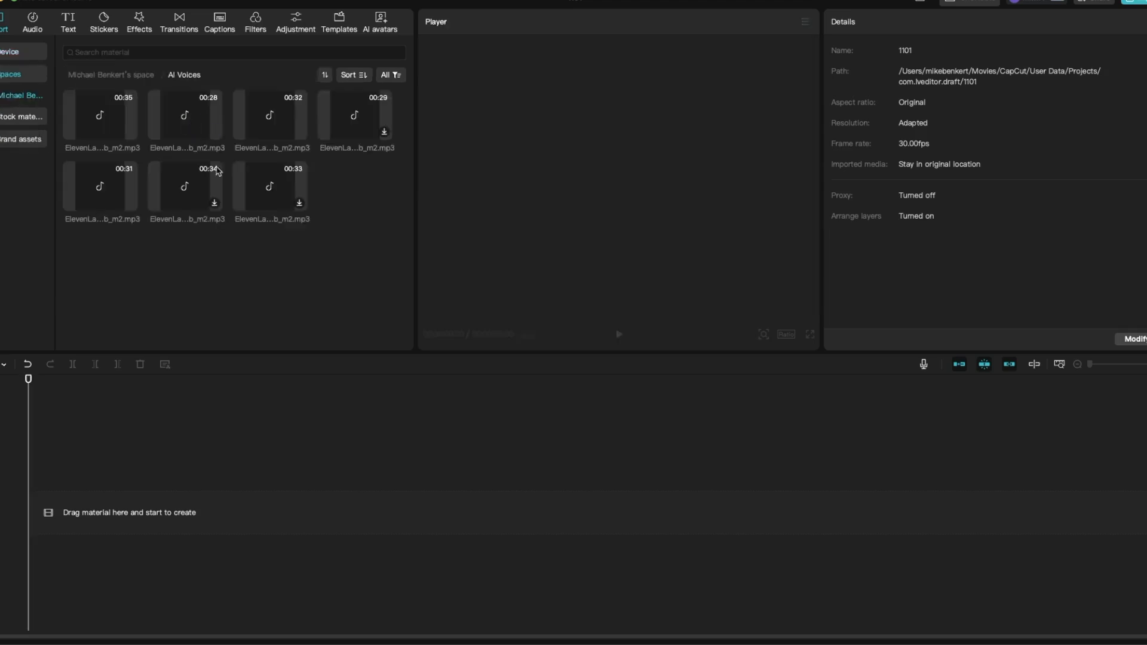
pyautogui.click(354, 116)
pyautogui.click(299, 132)
pyautogui.click(299, 132)
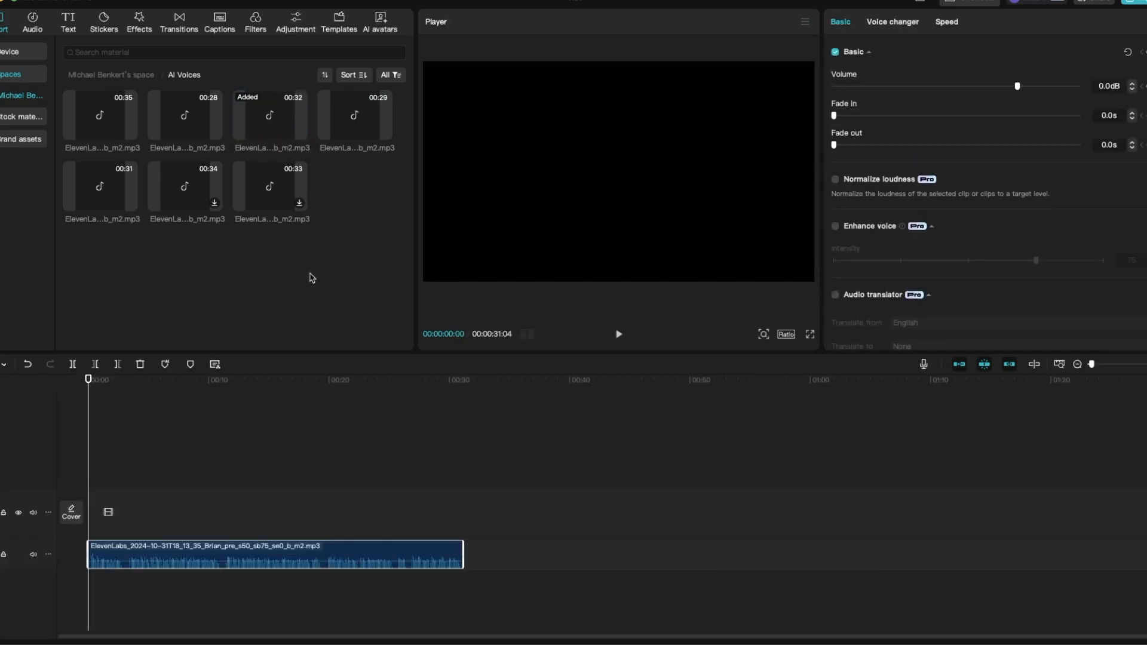
# - Add the four imported motion clips to the timeline, starting with 635fd556 and finishing with a46f54fc
pyautogui.click(21, 54)
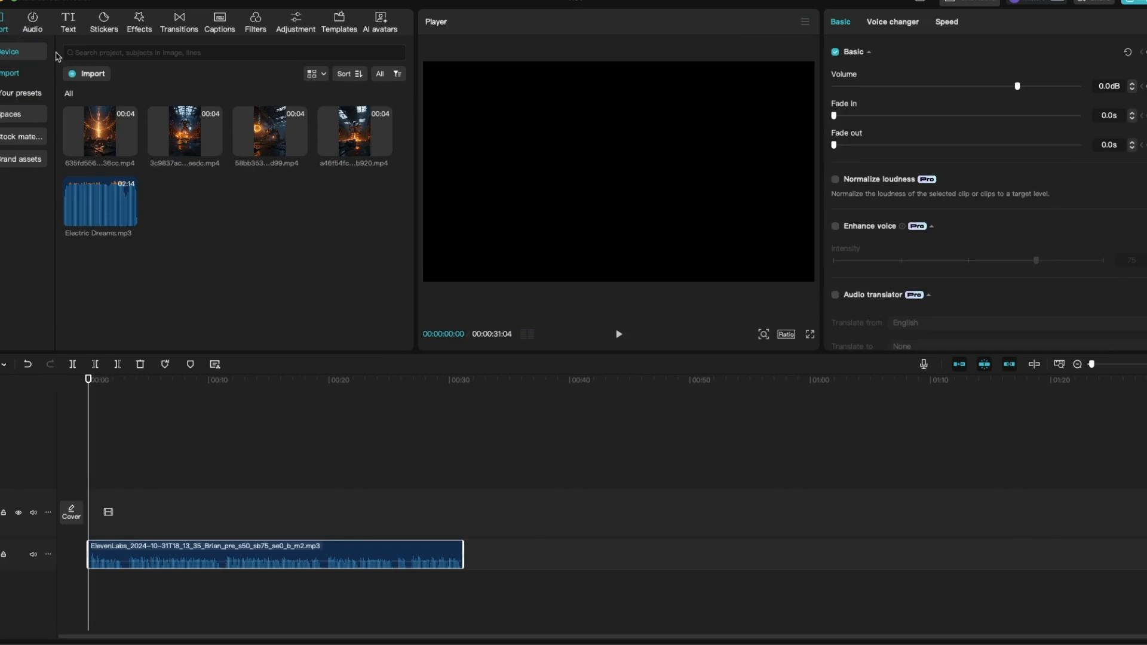
pyautogui.click(120, 143)
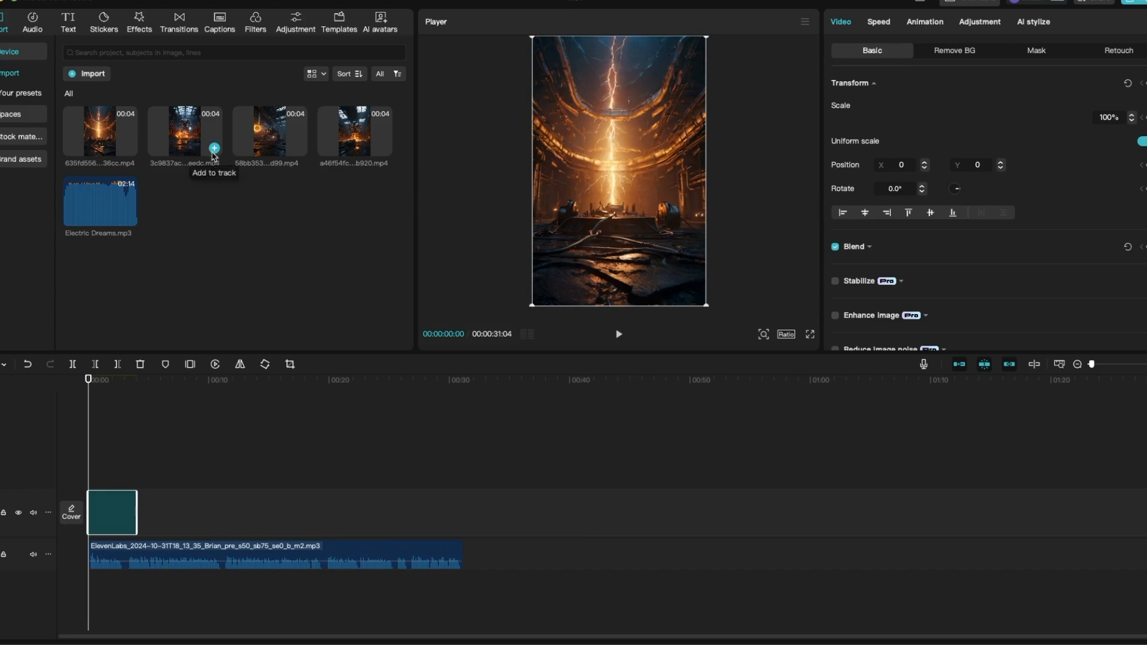
pyautogui.click(214, 148)
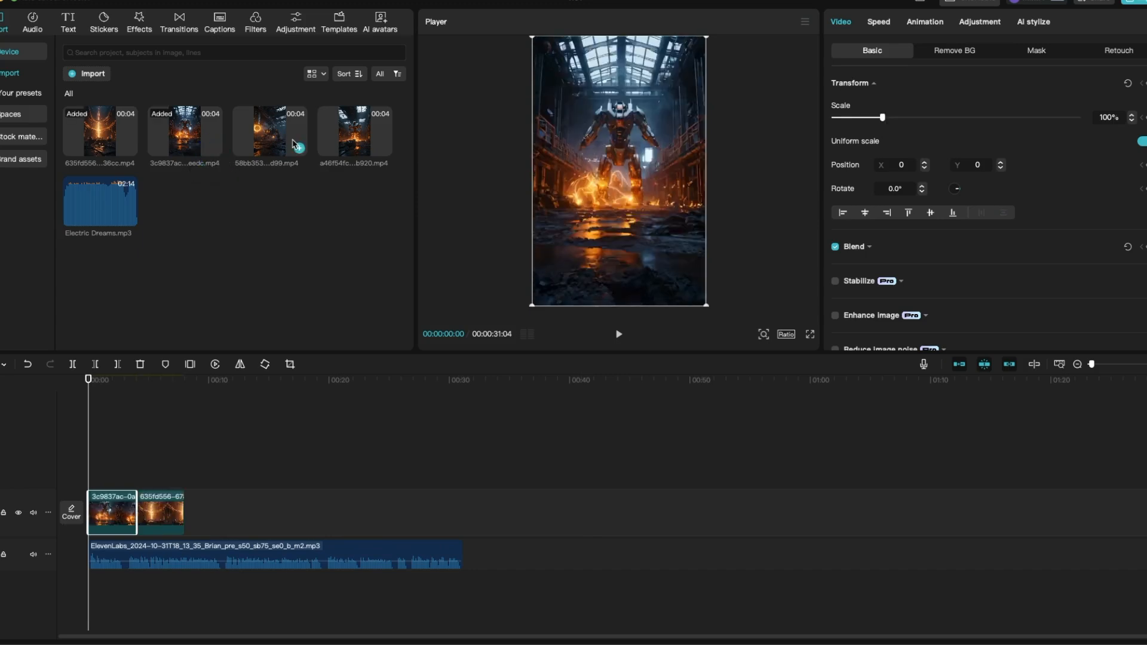
pyautogui.click(299, 148)
pyautogui.click(384, 148)
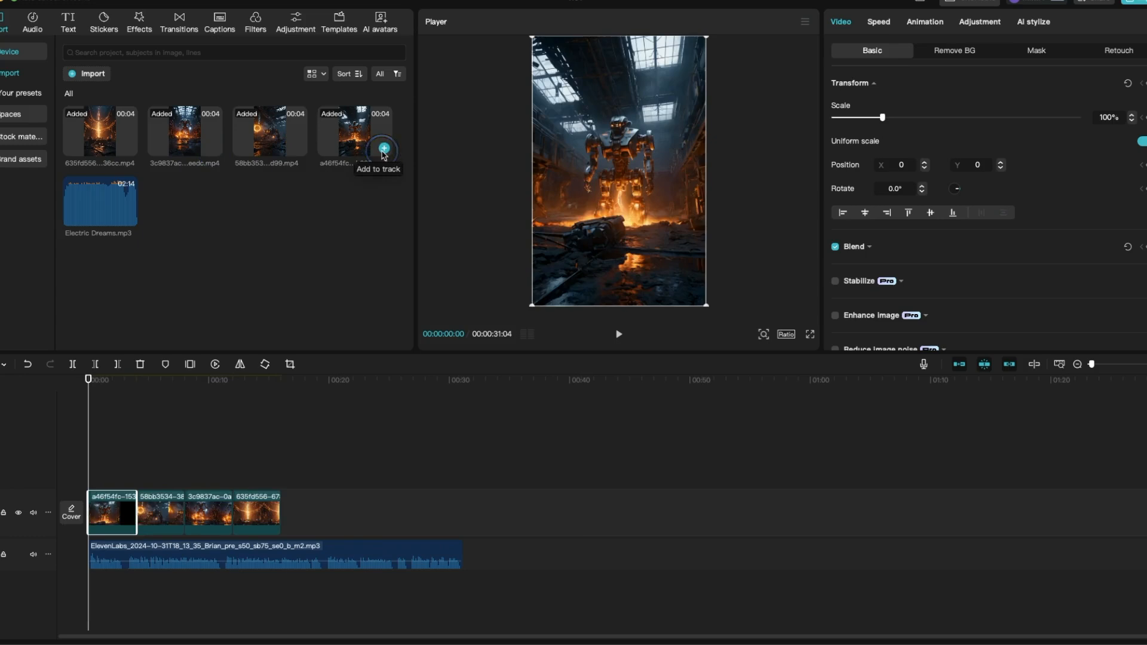
# - Add clips 620f23b6, fdc0c788, c91739ea and ddaa1a29 from the space's Leonardo motion videos folder to the start of the timeline
pyautogui.click(21, 115)
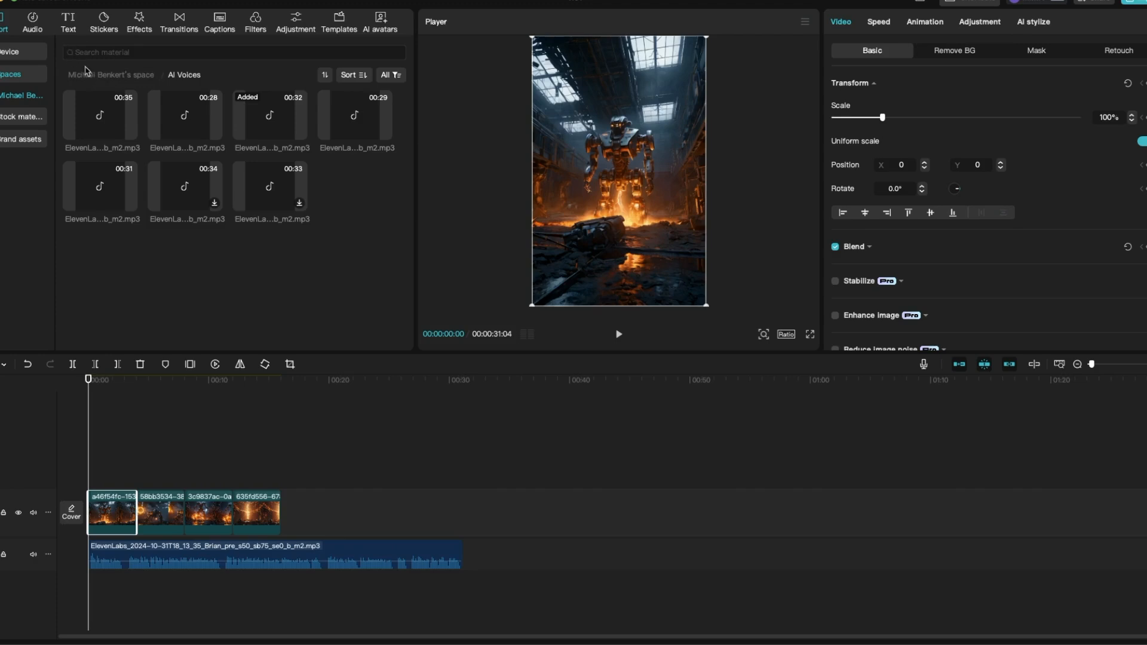
pyautogui.click(86, 73)
pyautogui.doubleClick(100, 120)
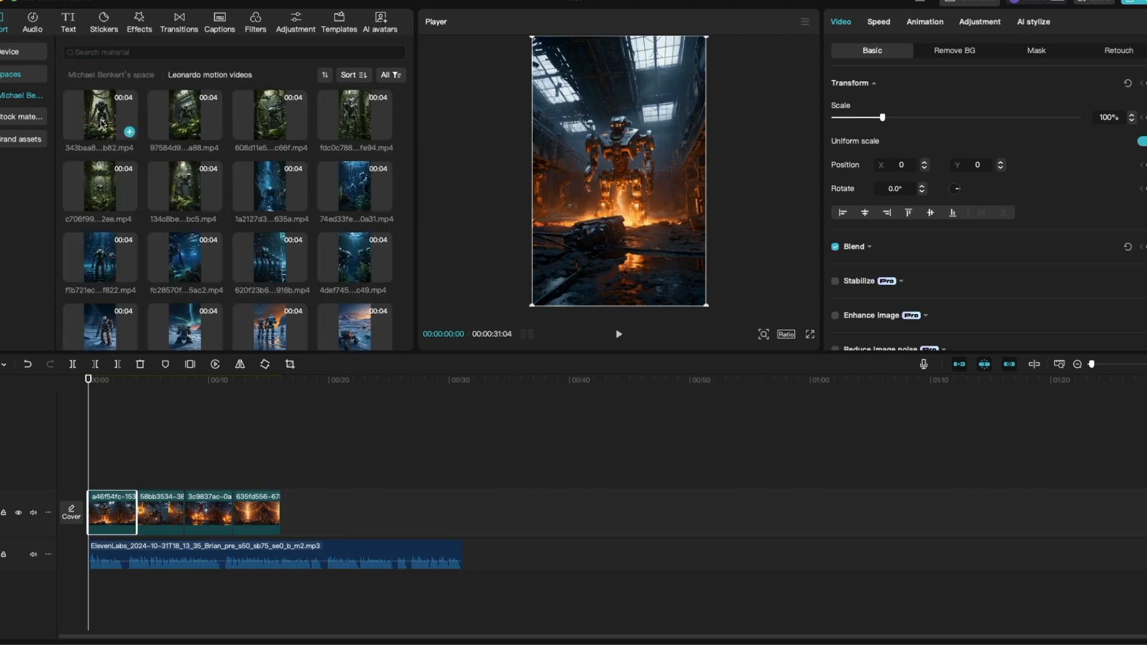
pyautogui.click(299, 274)
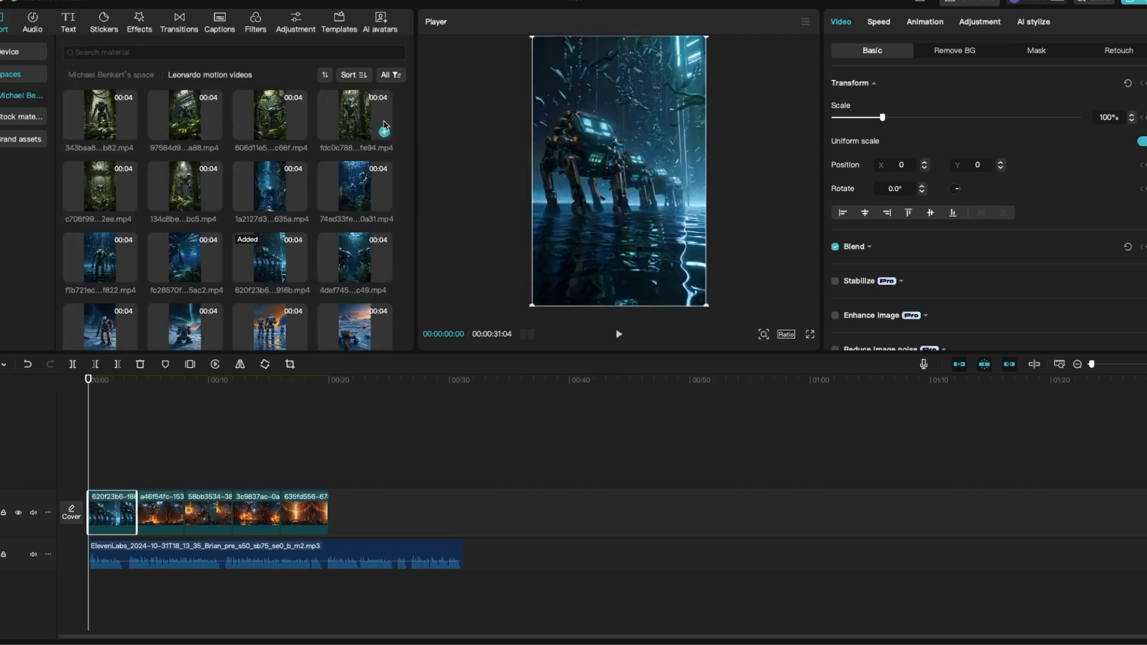
pyautogui.click(384, 130)
pyautogui.scroll(-2, 370, 197)
pyautogui.click(385, 264)
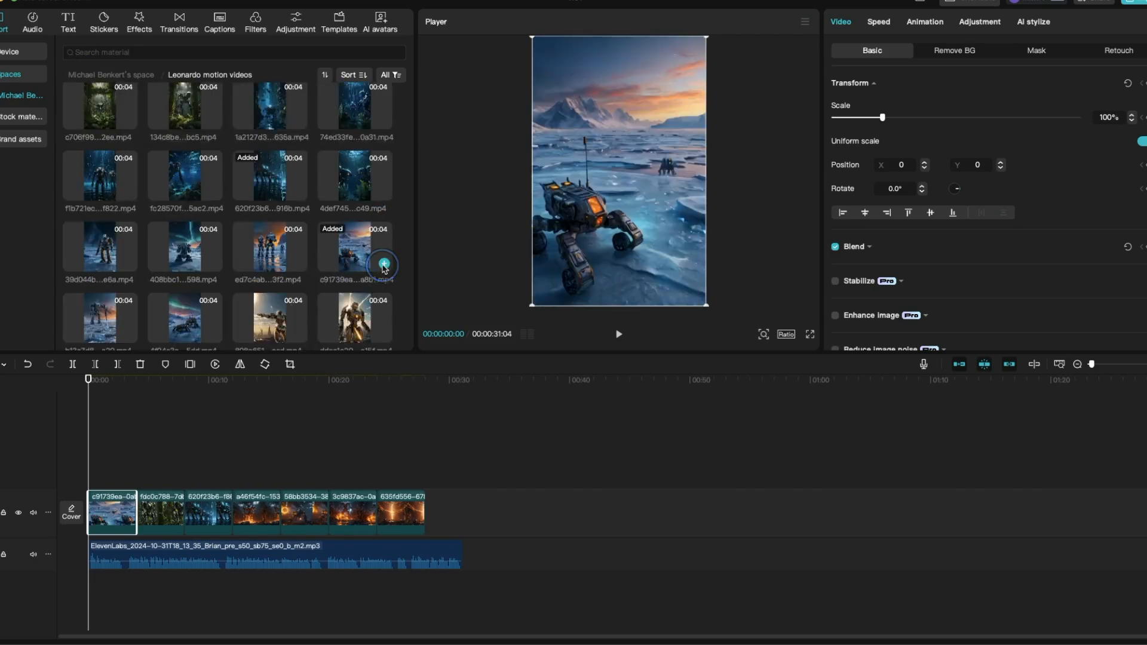
pyautogui.scroll(-1, 384, 281)
pyautogui.click(384, 329)
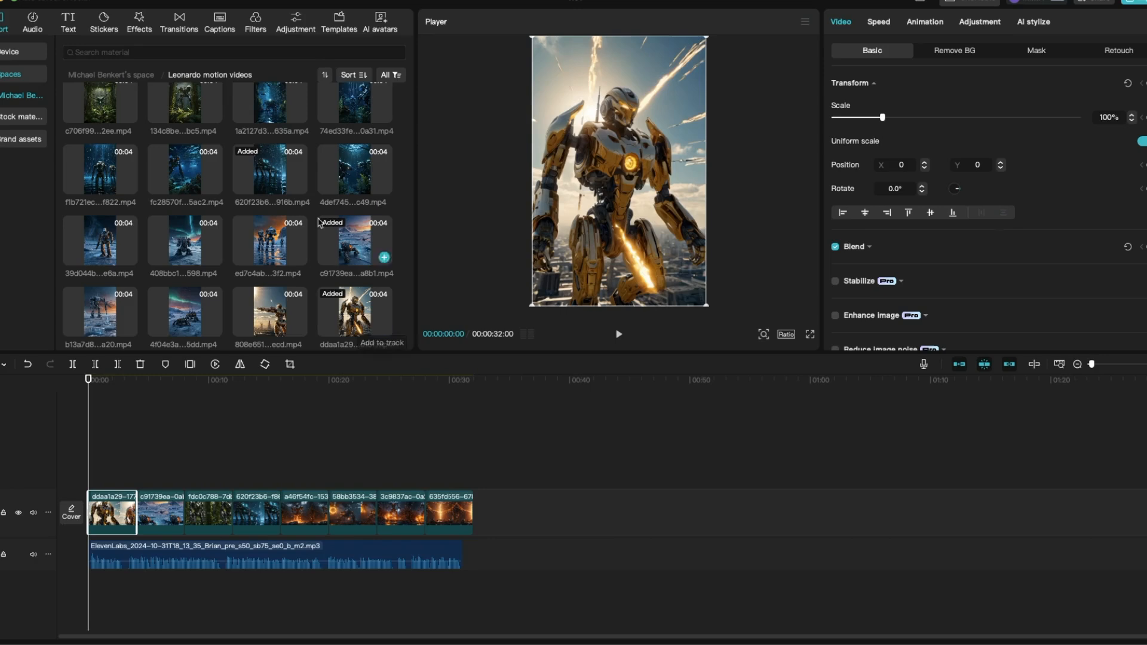
# - Return to the imported device media and trim the last video clip to end with the voiceover
pyautogui.click(19, 53)
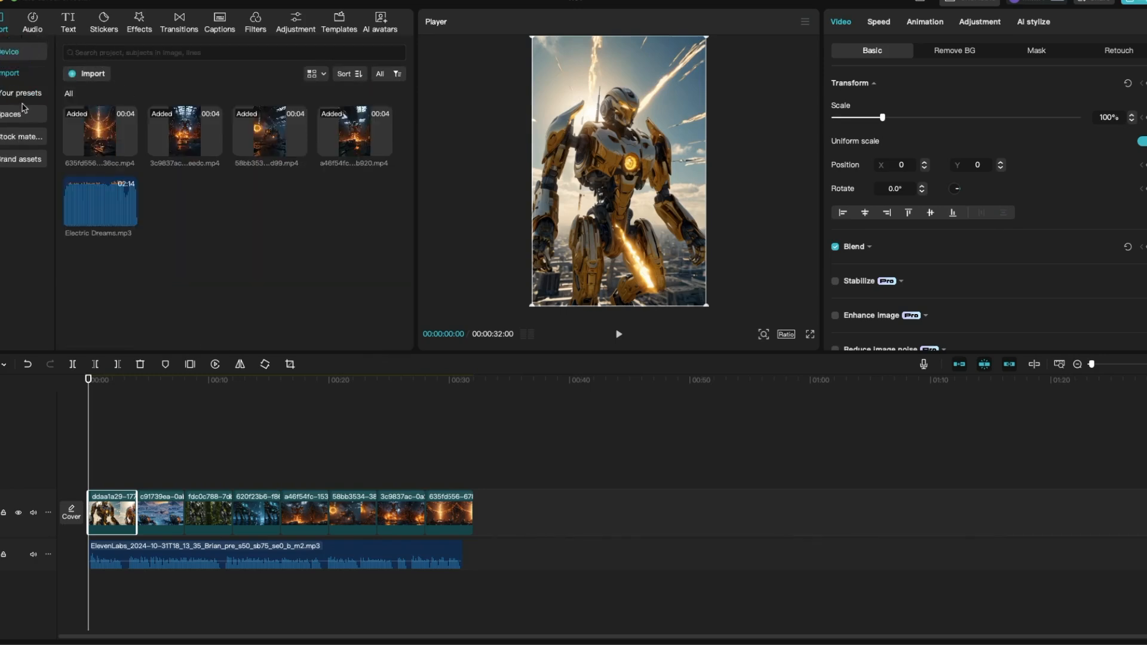
pyautogui.moveTo(471, 517); pyautogui.dragTo(464, 517)
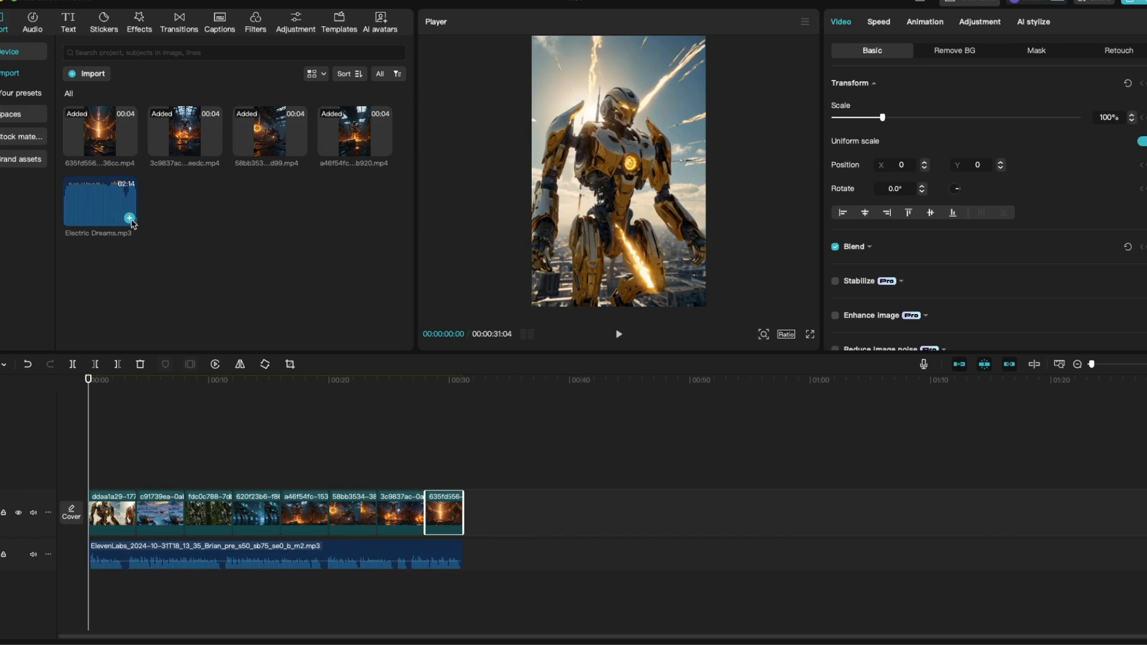
# - Add Electric Dreams.mp3 beneath the voiceover, trim about 12 seconds off its beginning and align it with the timeline start
pyautogui.click(130, 219)
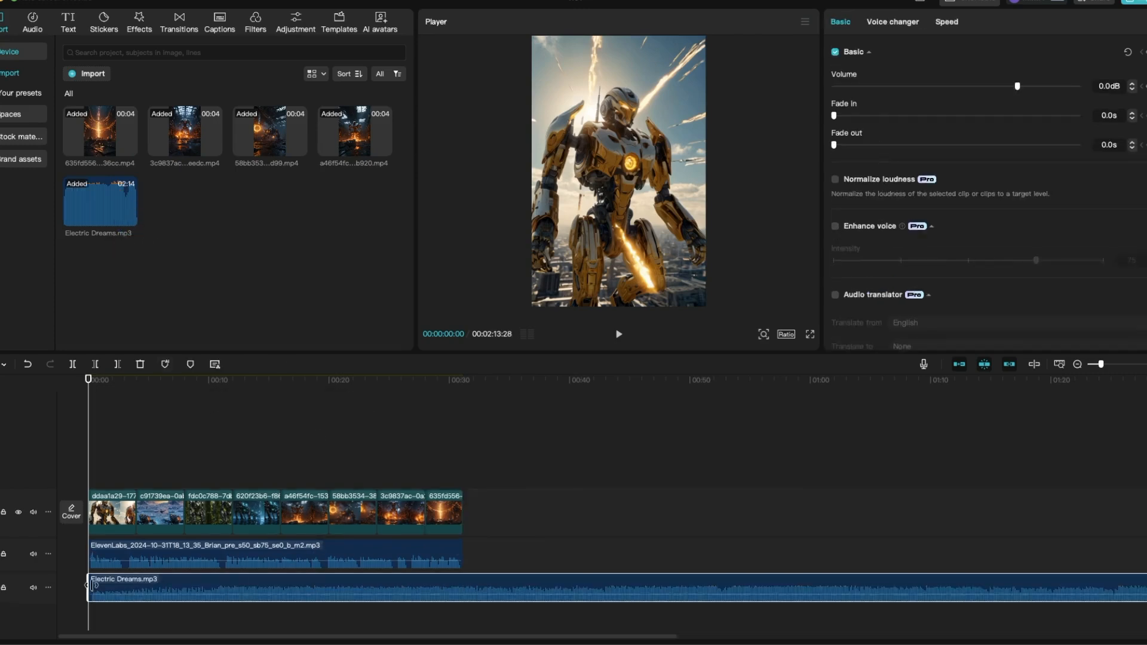
pyautogui.moveTo(91, 584); pyautogui.dragTo(294, 591)
pyautogui.moveTo(413, 594); pyautogui.dragTo(207, 597)
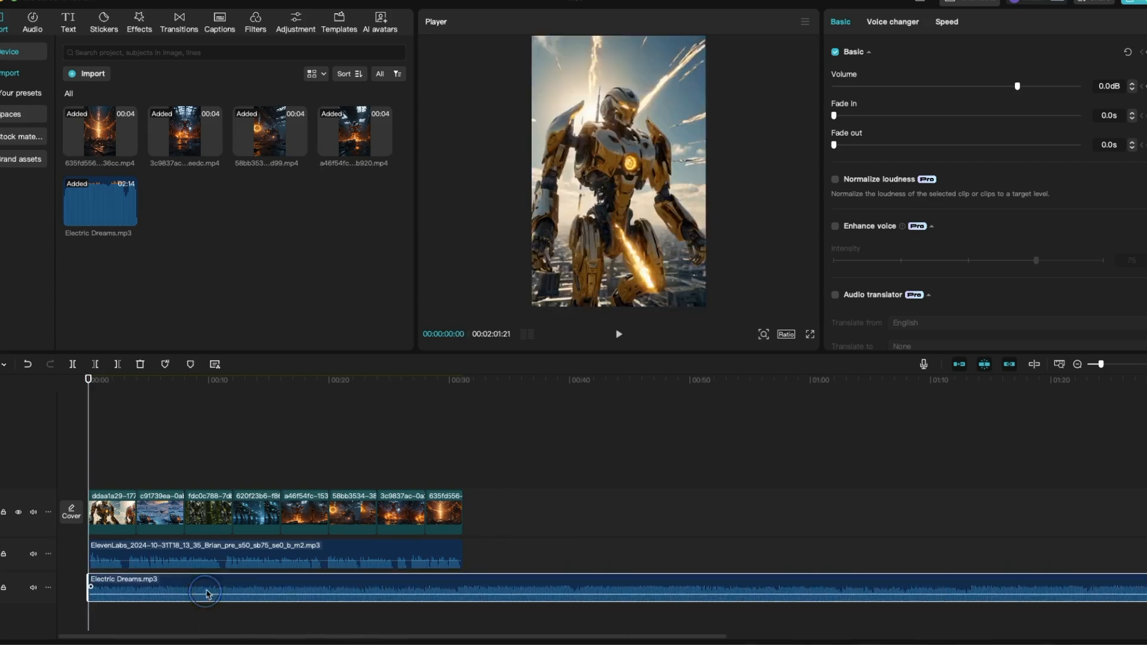
# - Split Electric Dreams.mp3 at the voiceover's end, delete the excess part and lower the remaining music's volume to -17.3 dB
pyautogui.click(470, 582)
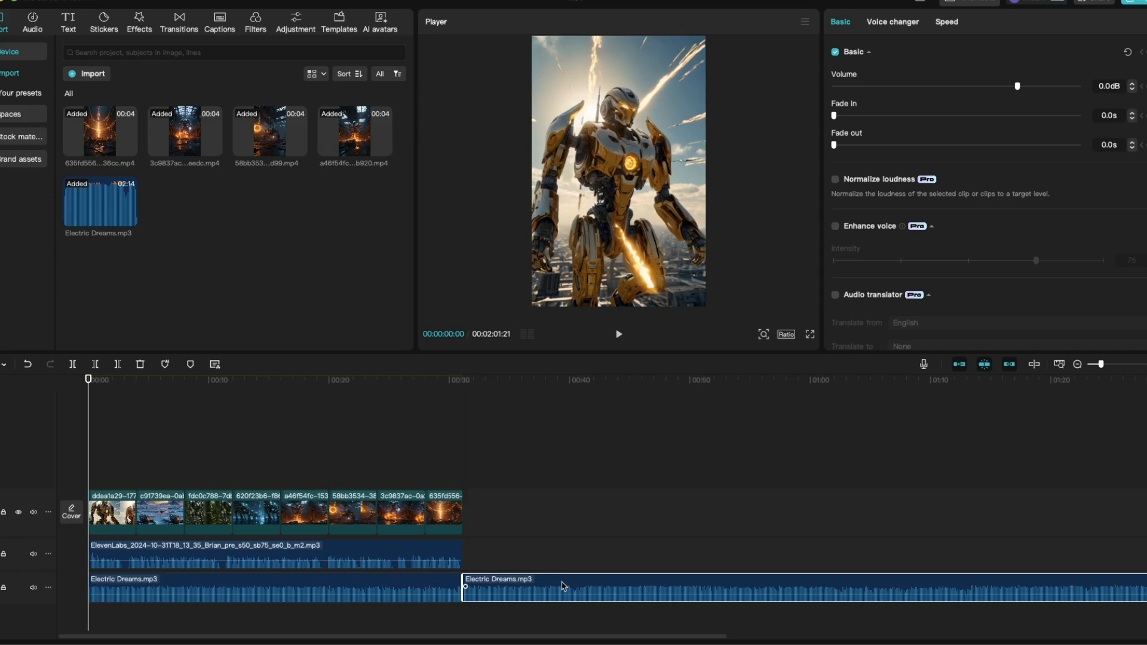
pyautogui.press('Delete')
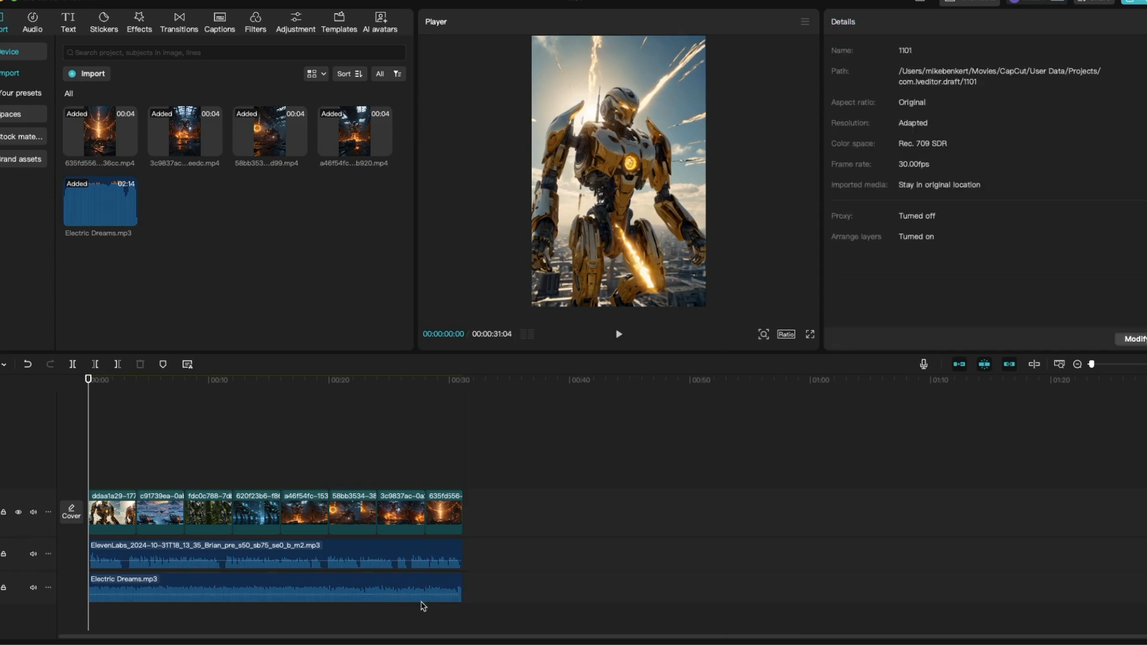
pyautogui.click(416, 578)
pyautogui.moveTo(1018, 87); pyautogui.dragTo(963, 89)
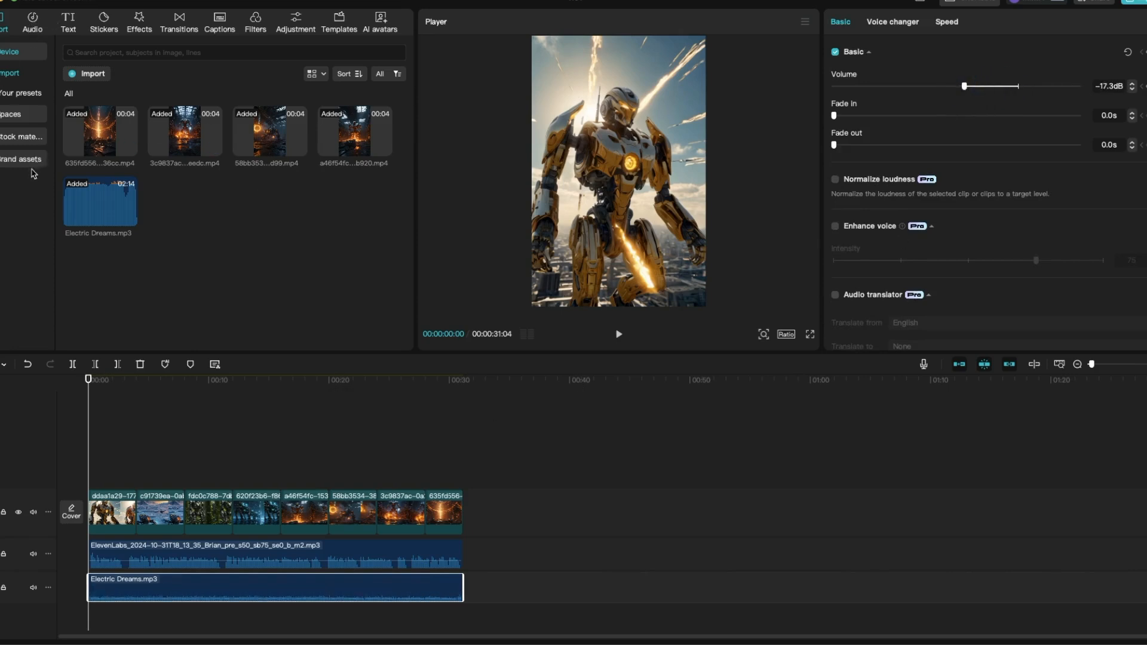
# - Open the trending caption templates and preview the template with bold orange uppercase words
pyautogui.click(218, 29)
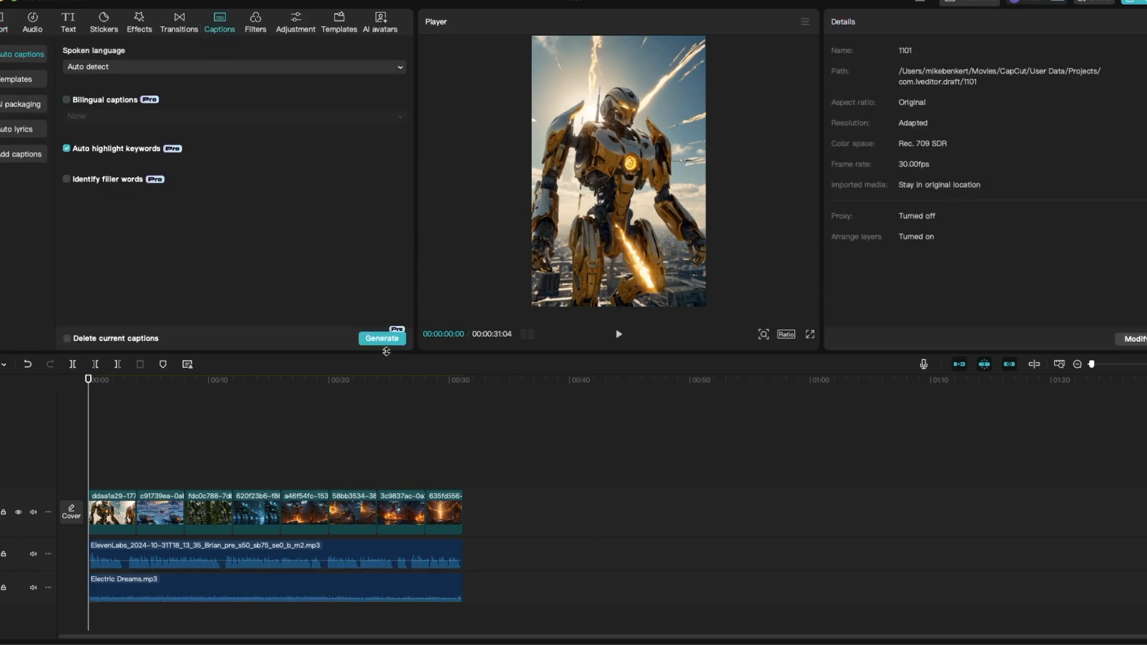
pyautogui.click(21, 79)
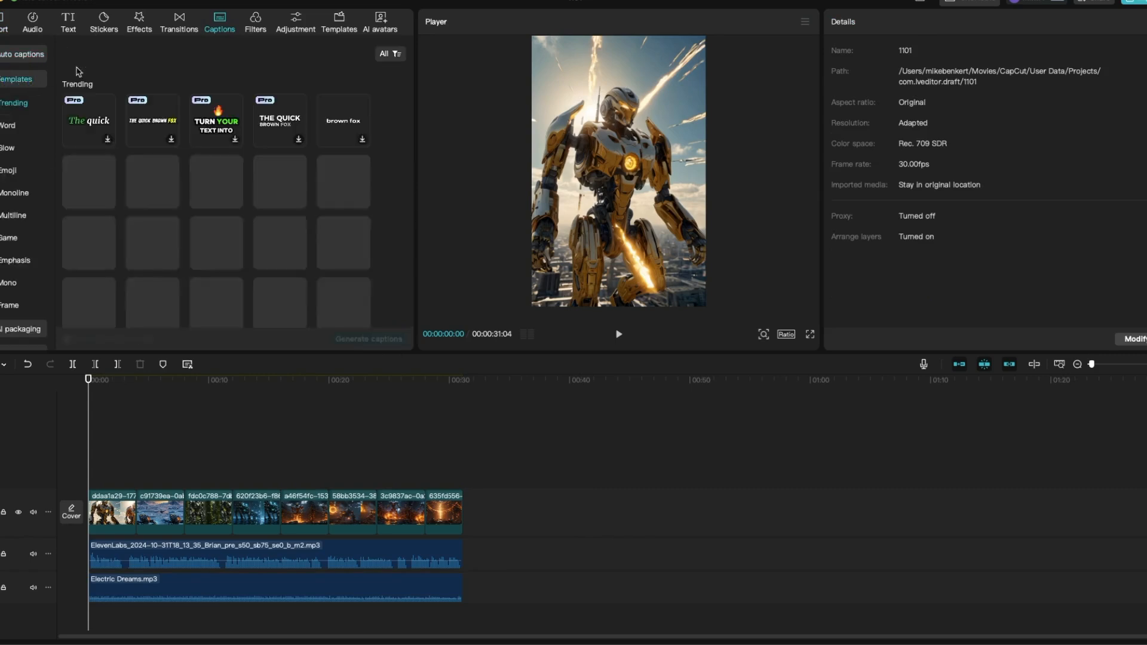
pyautogui.scroll(-1, 159, 278)
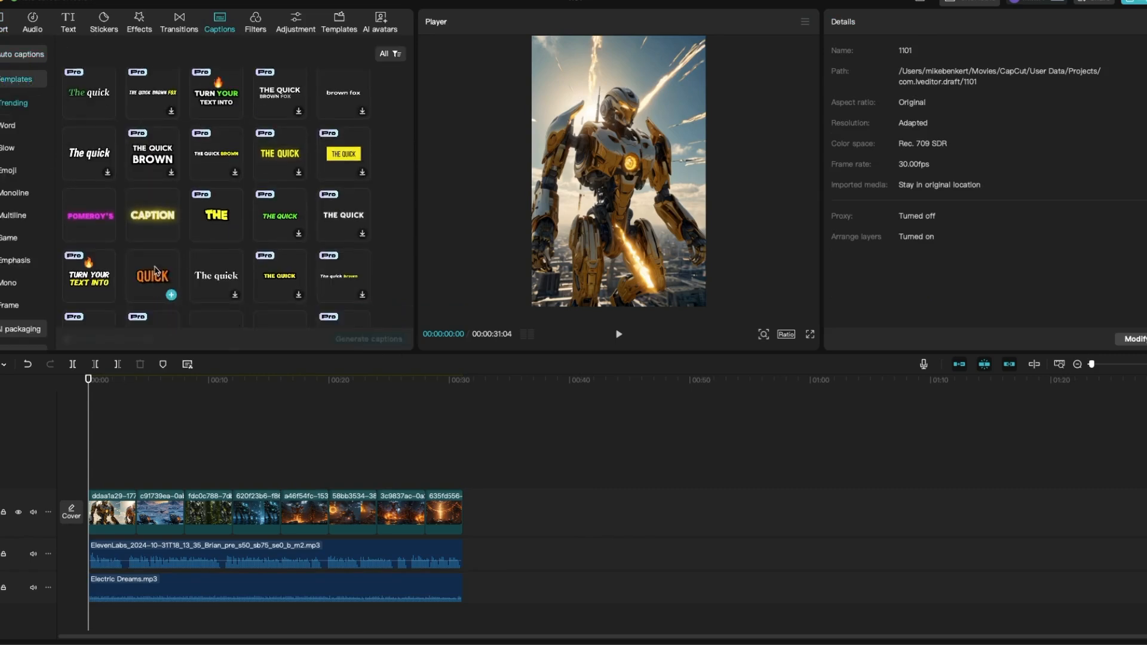
pyautogui.click(160, 279)
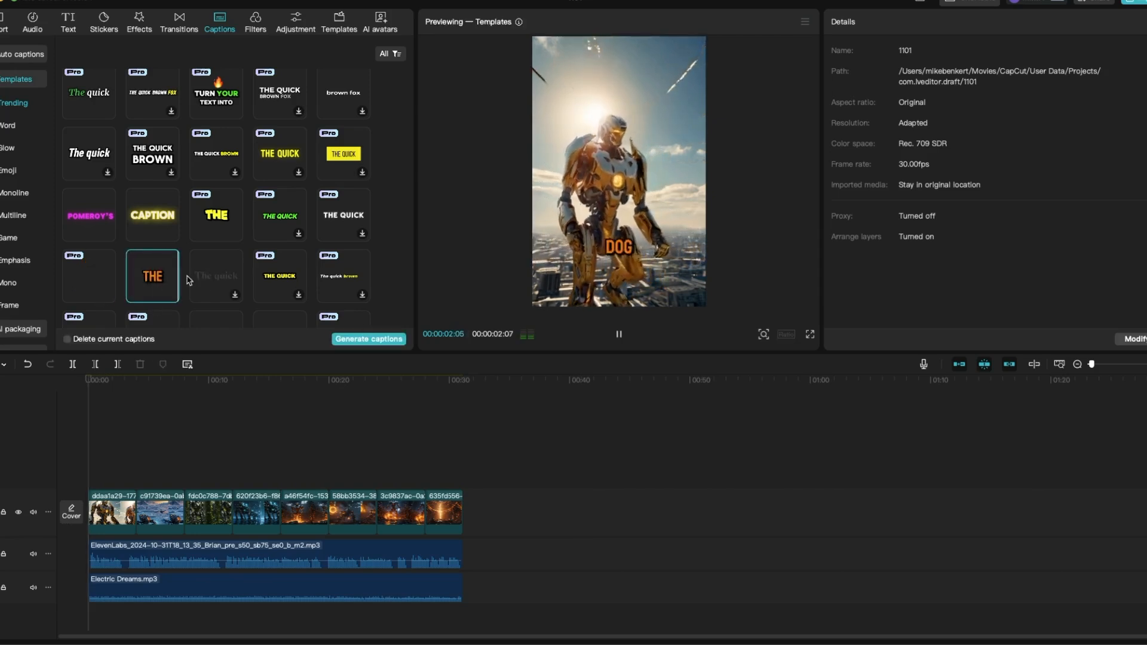
pyautogui.click(171, 295)
pyautogui.click(889, 278)
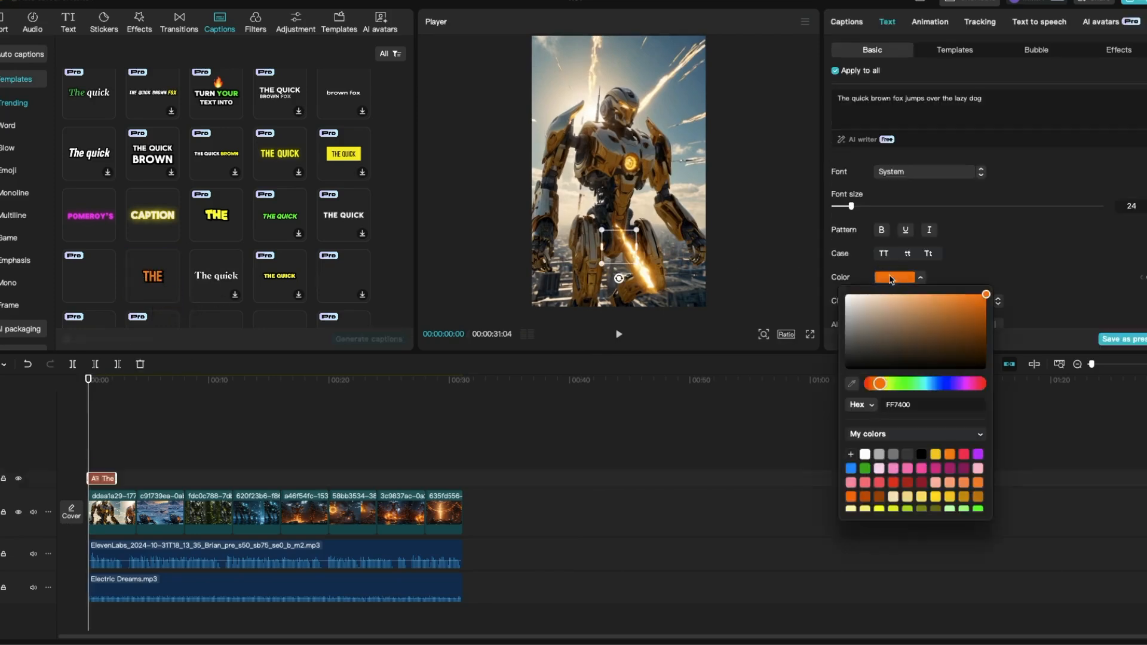
pyautogui.click(936, 455)
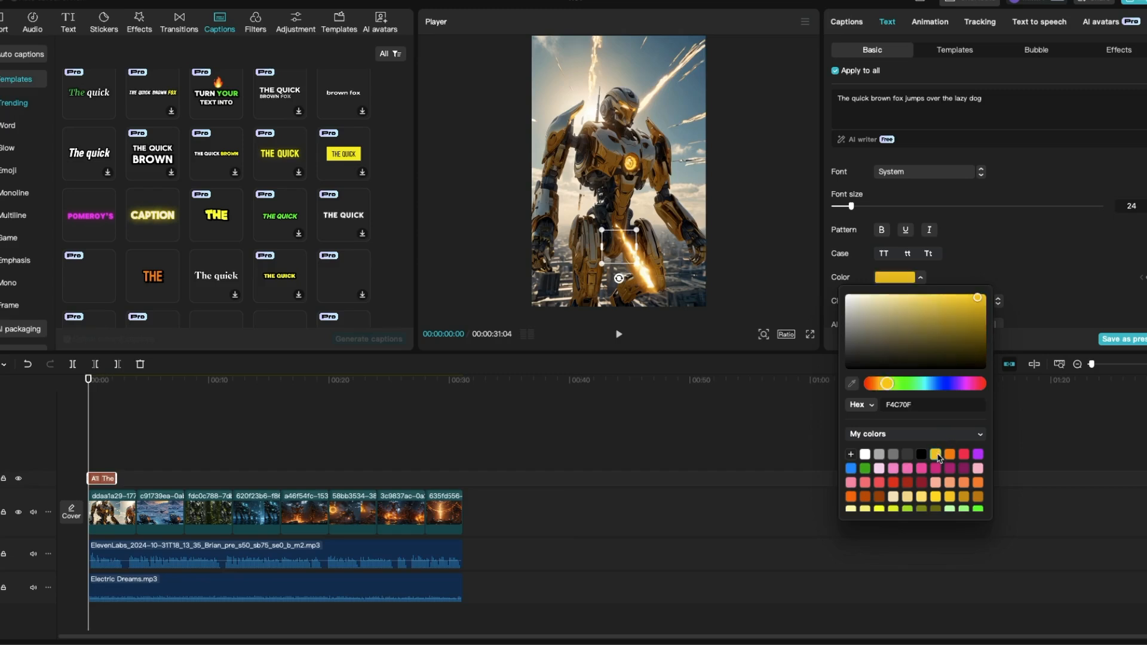
pyautogui.click(769, 195)
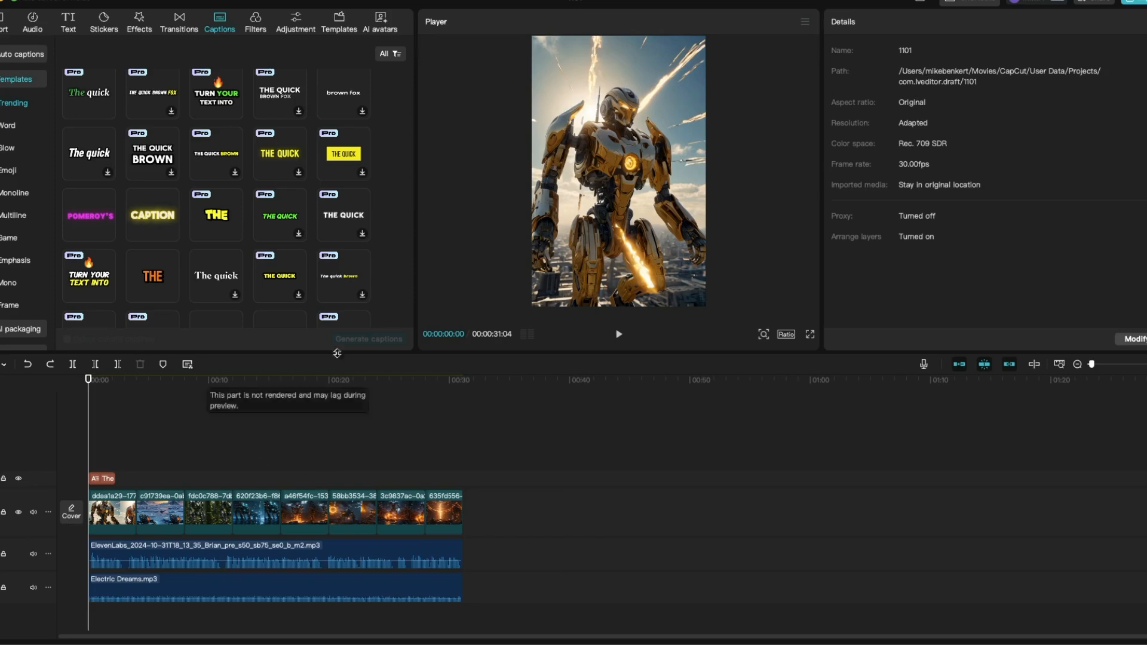
pyautogui.click(157, 268)
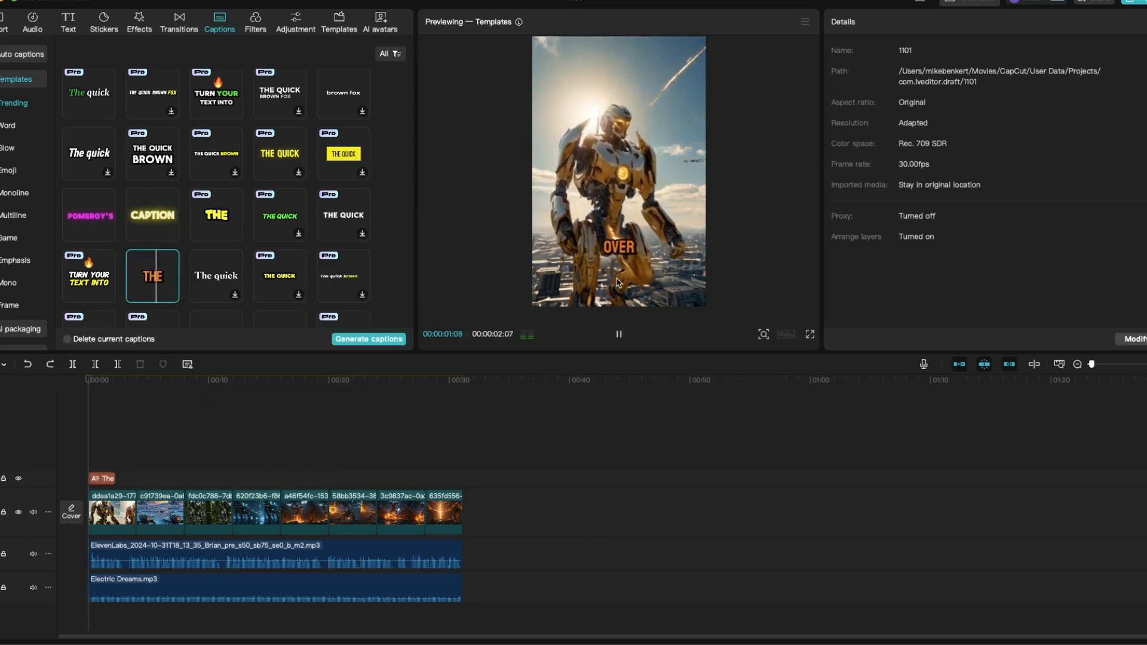
pyautogui.click(104, 478)
pyautogui.press('Delete')
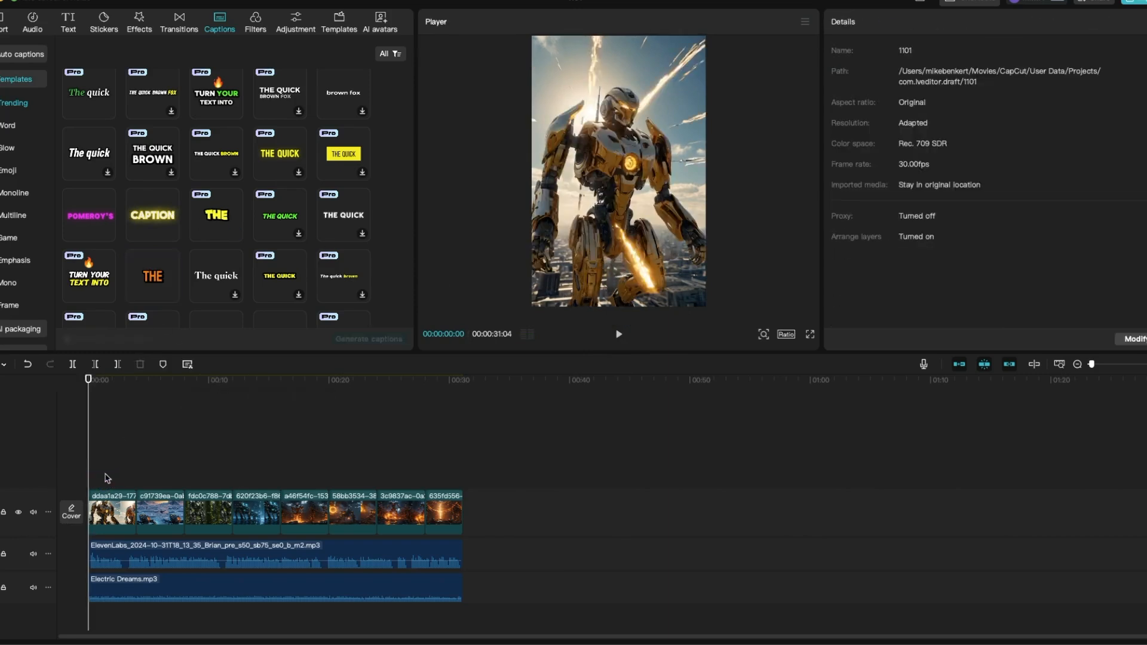
# - Generate captions for the whole video with the bold orange template and set the color of all captions to yellow FFDC00
pyautogui.click(161, 266)
pyautogui.click(365, 340)
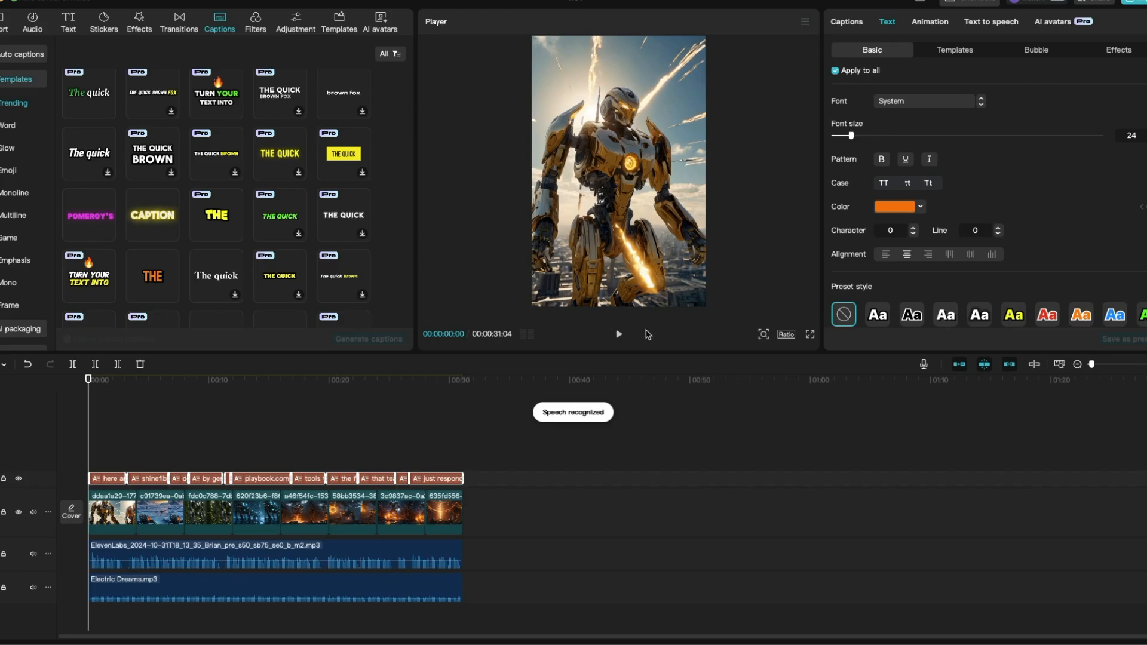
pyautogui.click(921, 208)
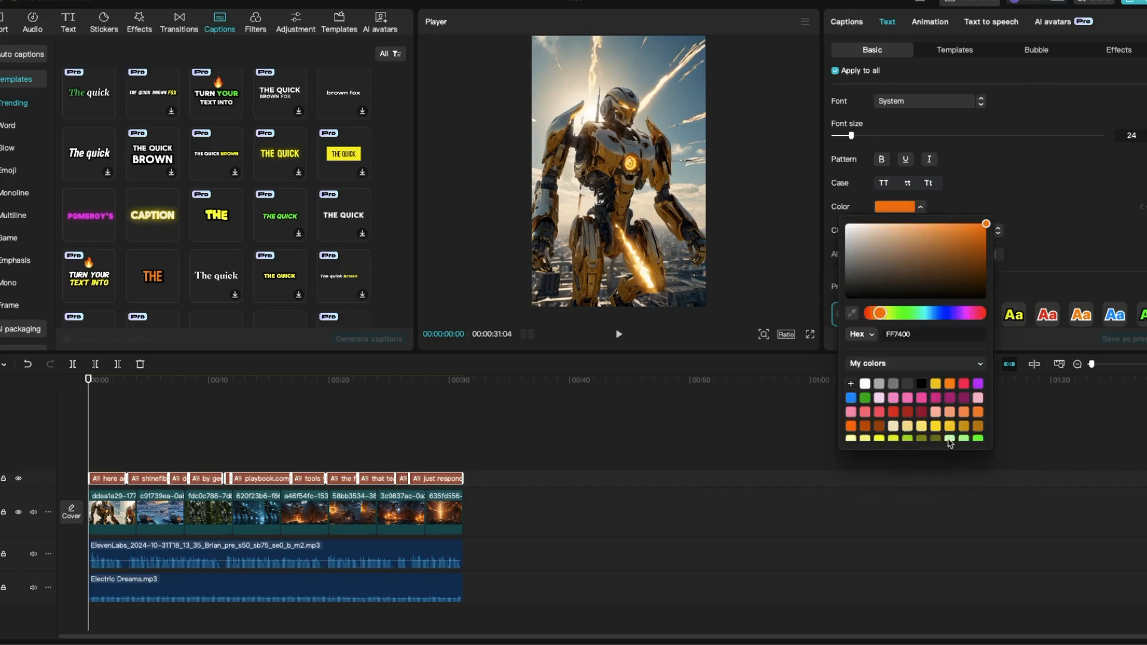
pyautogui.click(936, 426)
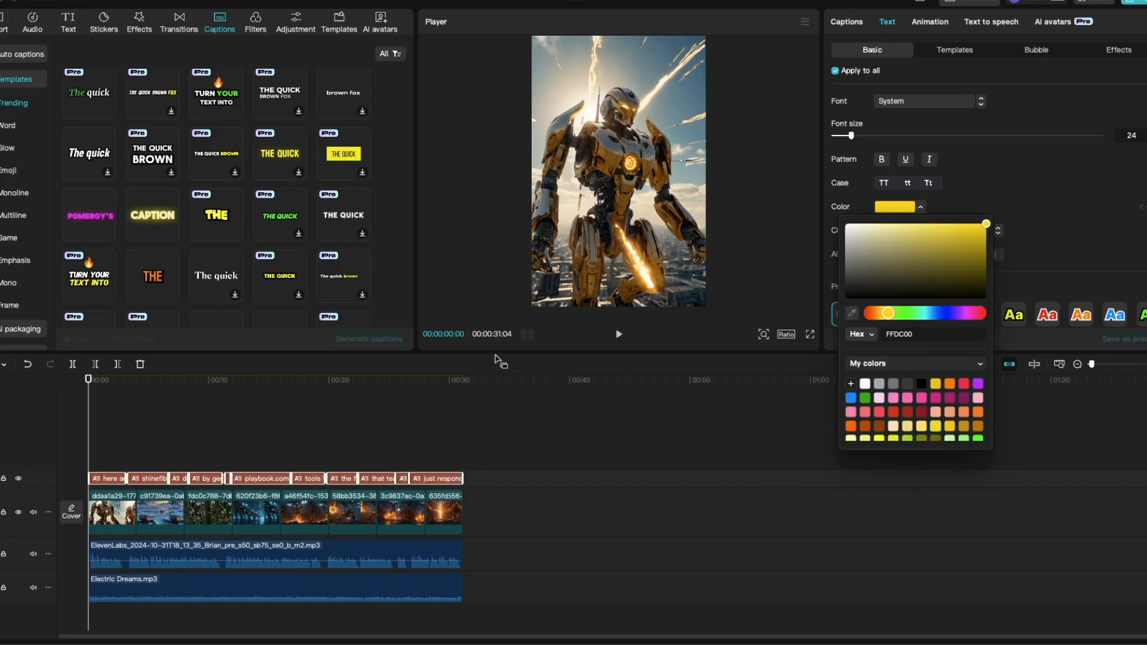
# - Enlarge the video preview area and play the video to check the captions and sound balance
pyautogui.click(619, 335)
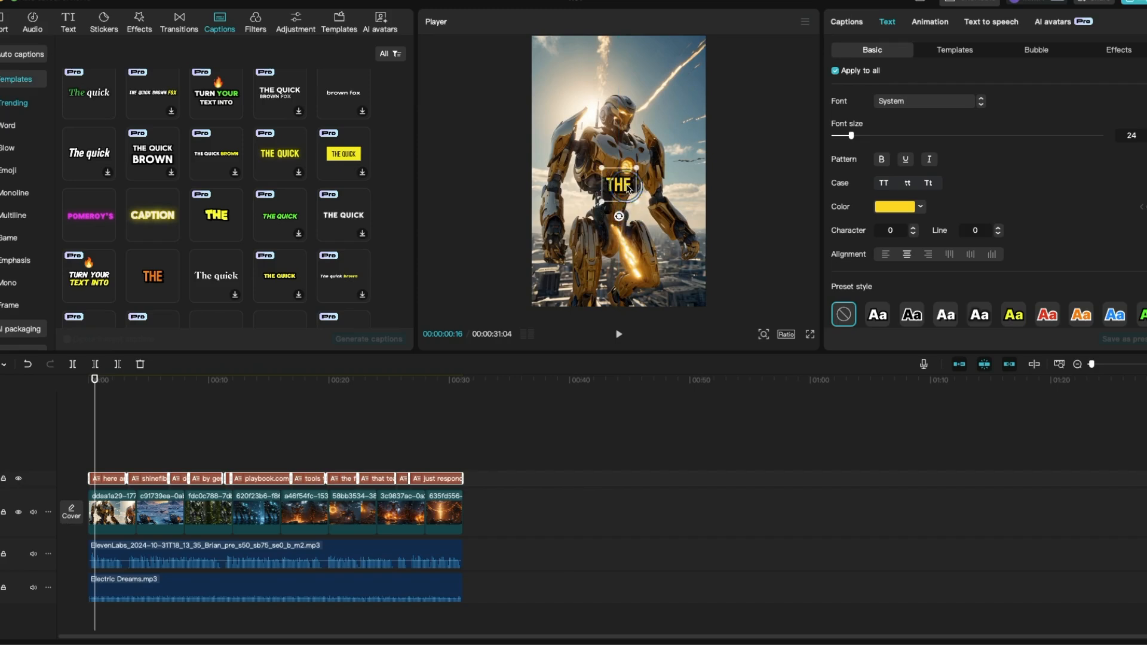
pyautogui.moveTo(819, 355); pyautogui.dragTo(816, 406)
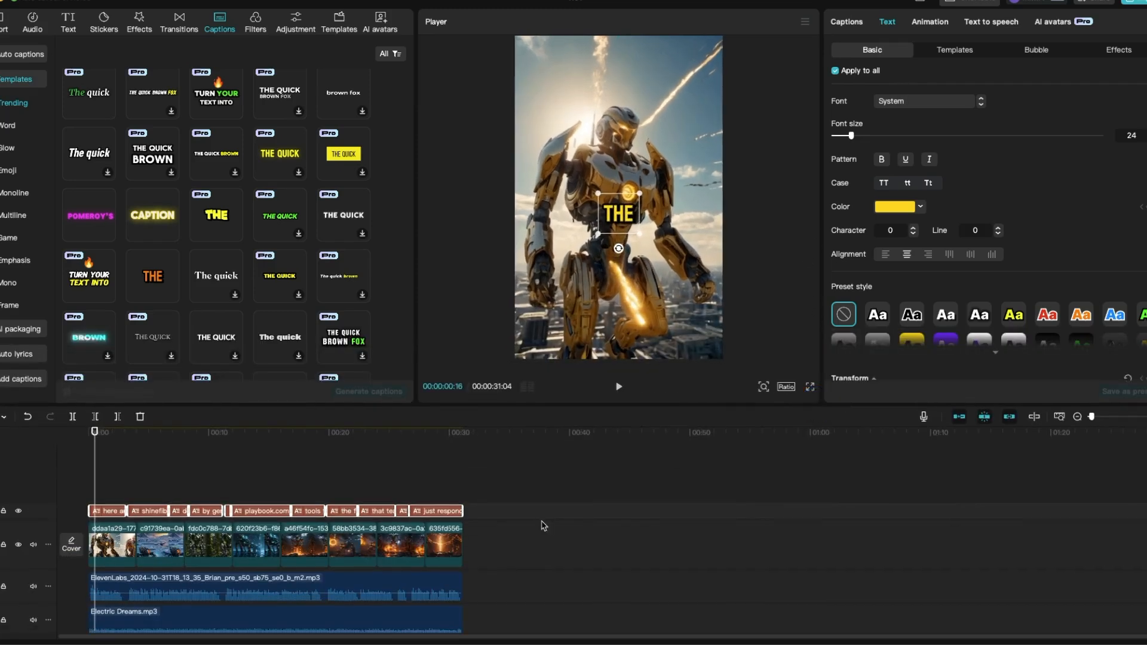
pyautogui.click(615, 389)
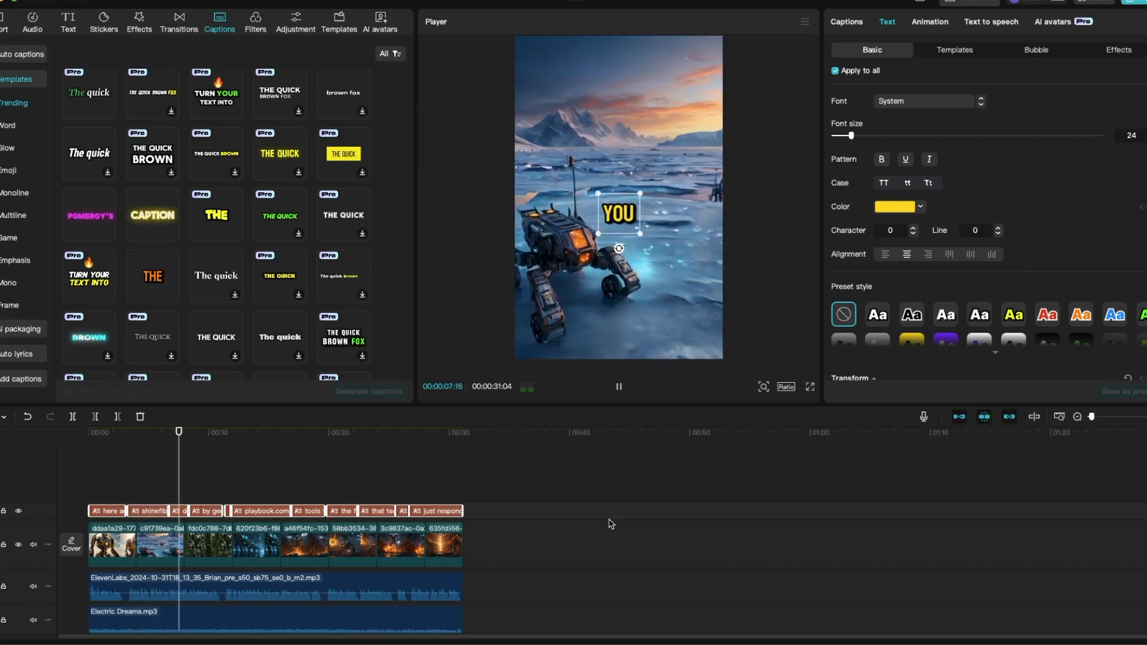
# - Lower the volume of Electric Dreams.mp3 to -21.9 dB and stop the playback
pyautogui.click(420, 615)
pyautogui.moveTo(966, 88); pyautogui.dragTo(950, 87)
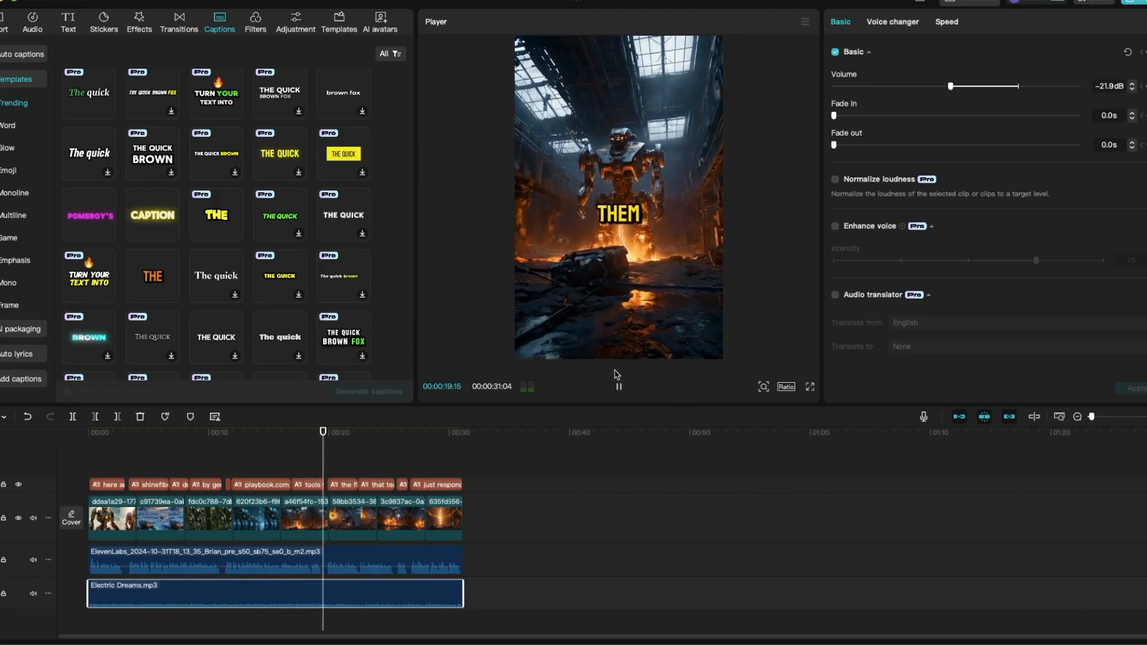
pyautogui.click(618, 389)
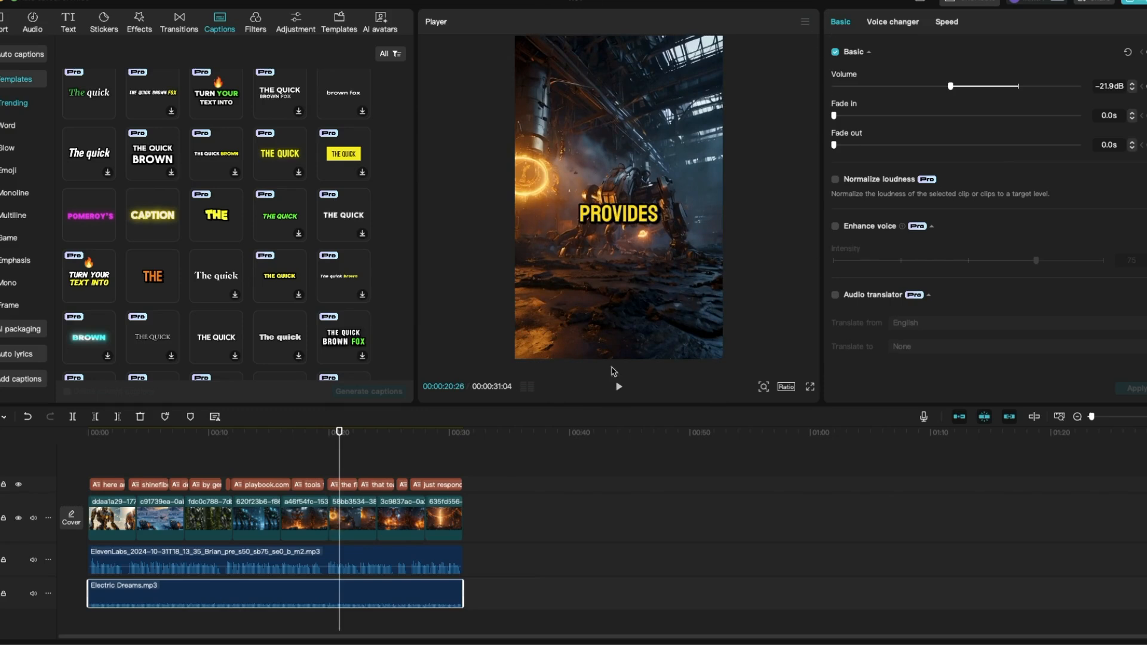
# - Switch to the browser and look through the November 2024 calendar in GoHighLevel's Social Planner
pyautogui.hotkey('ctrl', 'Up')
pyautogui.click(386, 335)
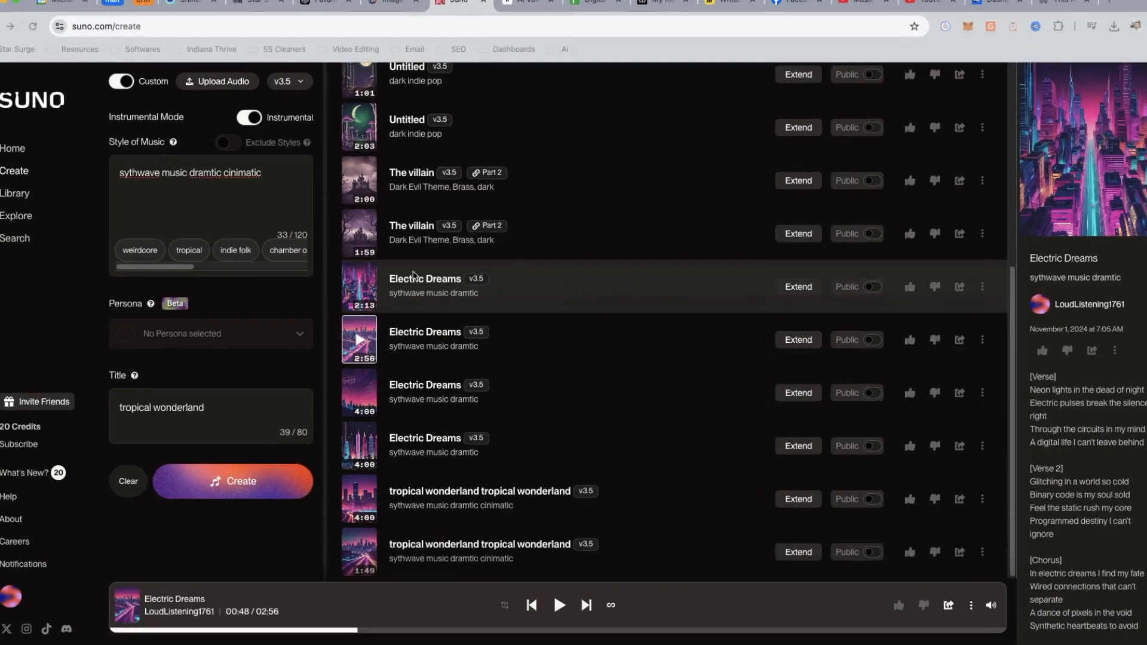
pyautogui.click(246, 5)
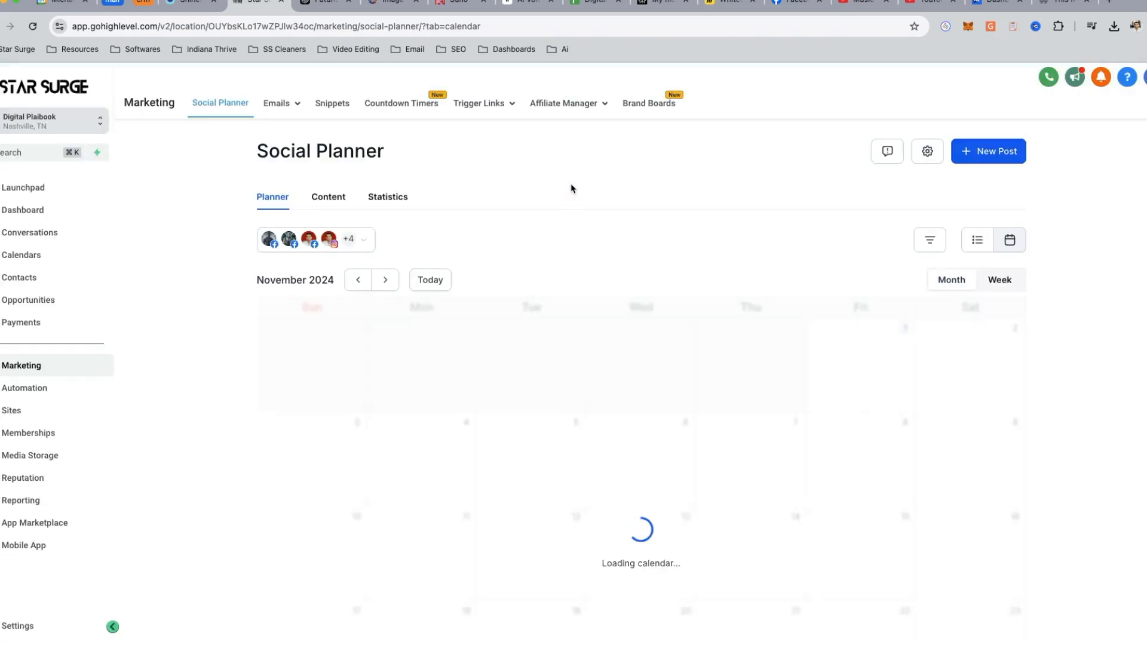
pyautogui.scroll(-7, 835, 573)
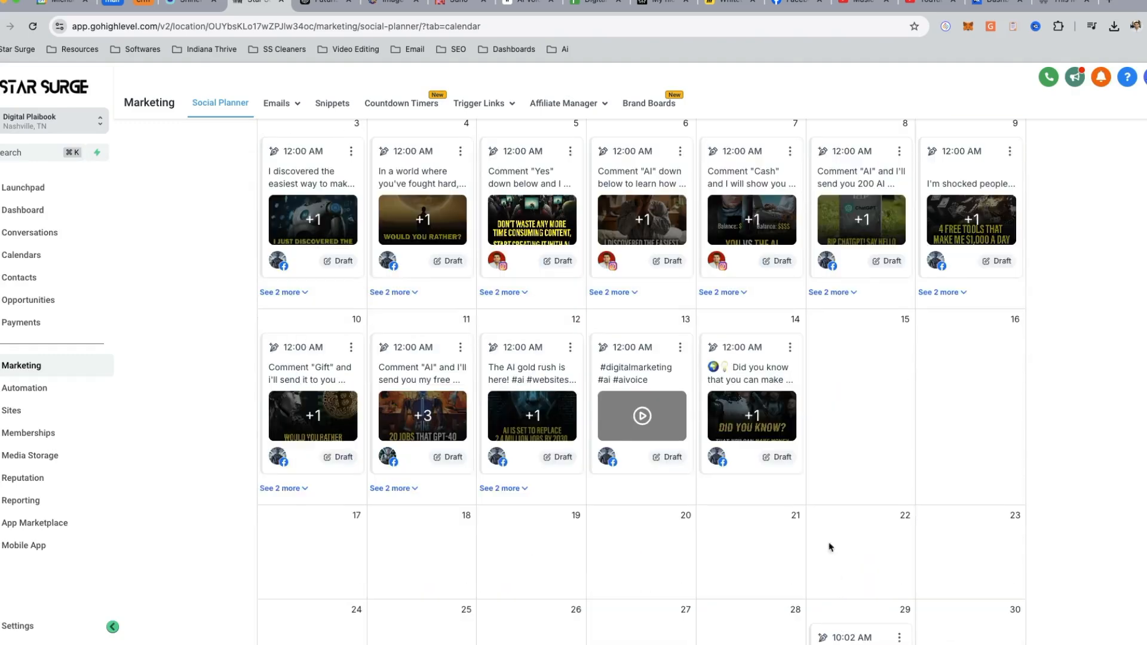
pyautogui.scroll(4, 786, 504)
pyautogui.scroll(3, 438, 346)
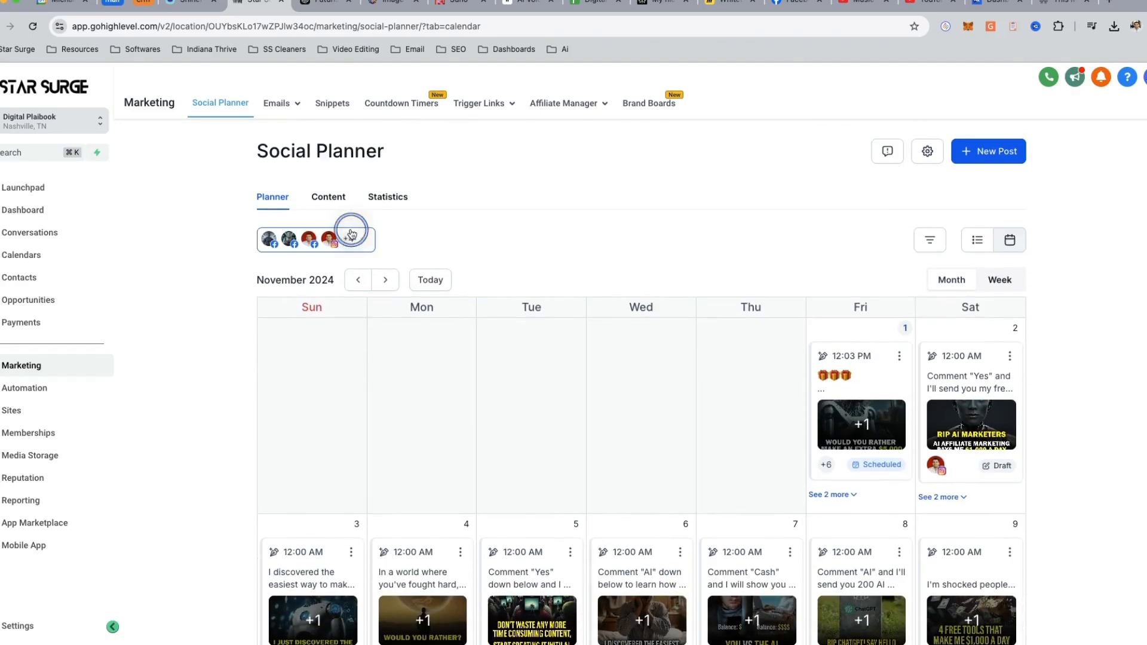
# - Examine the Social Planner's list of connected social accounts, close it and review the planned posts again
pyautogui.click(356, 239)
pyautogui.scroll(-2, 359, 400)
pyautogui.scroll(2, 358, 404)
pyautogui.click(420, 225)
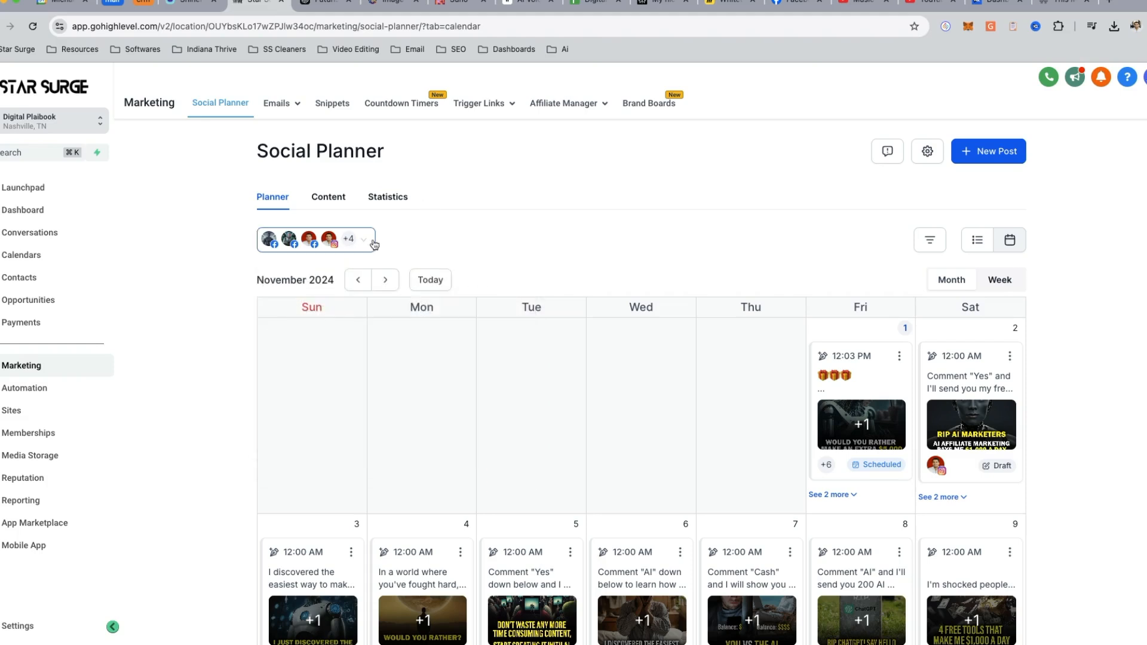
pyautogui.scroll(-2, 707, 458)
pyautogui.scroll(1, 711, 468)
pyautogui.scroll(1, 710, 468)
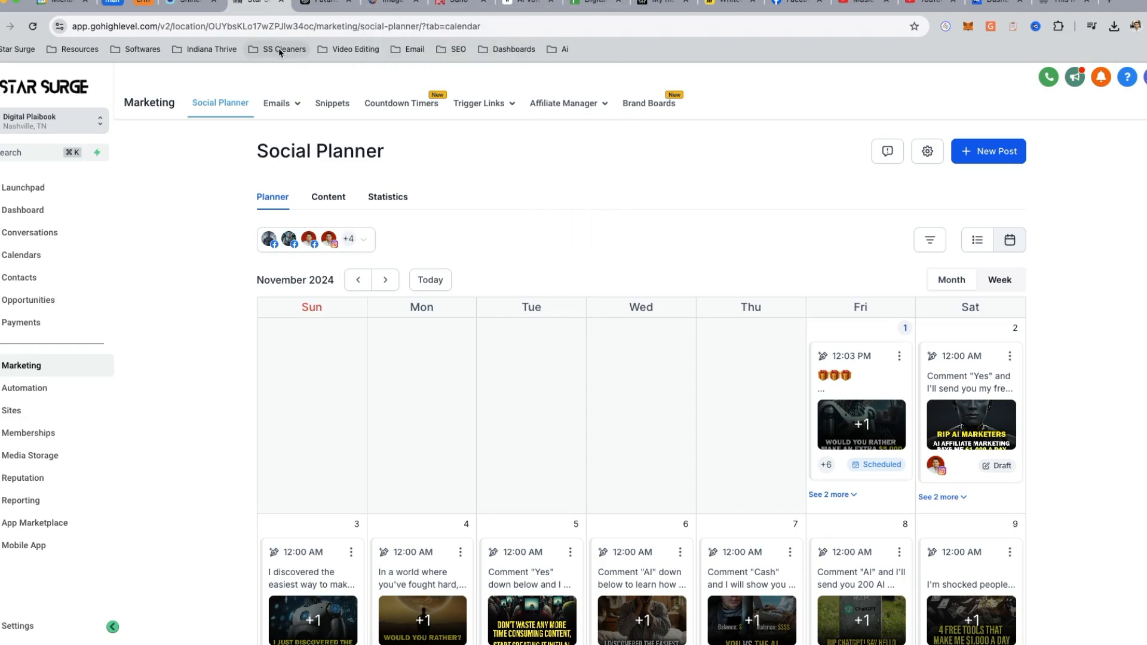
pyautogui.hotkey('ctrl', 'Up')
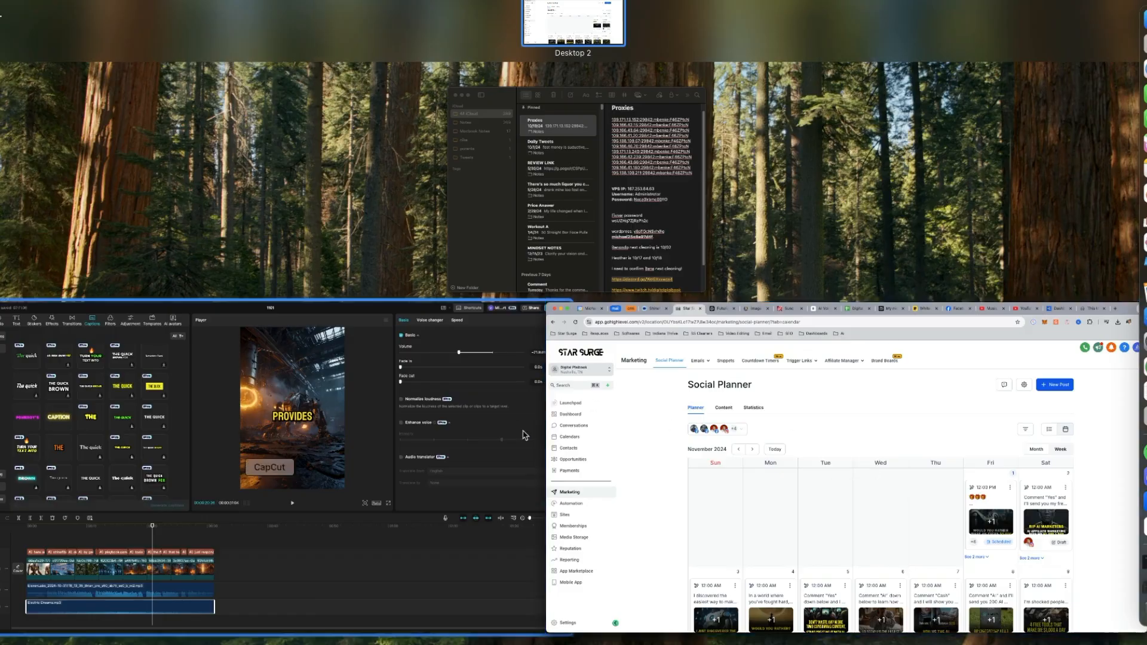
pyautogui.click(512, 425)
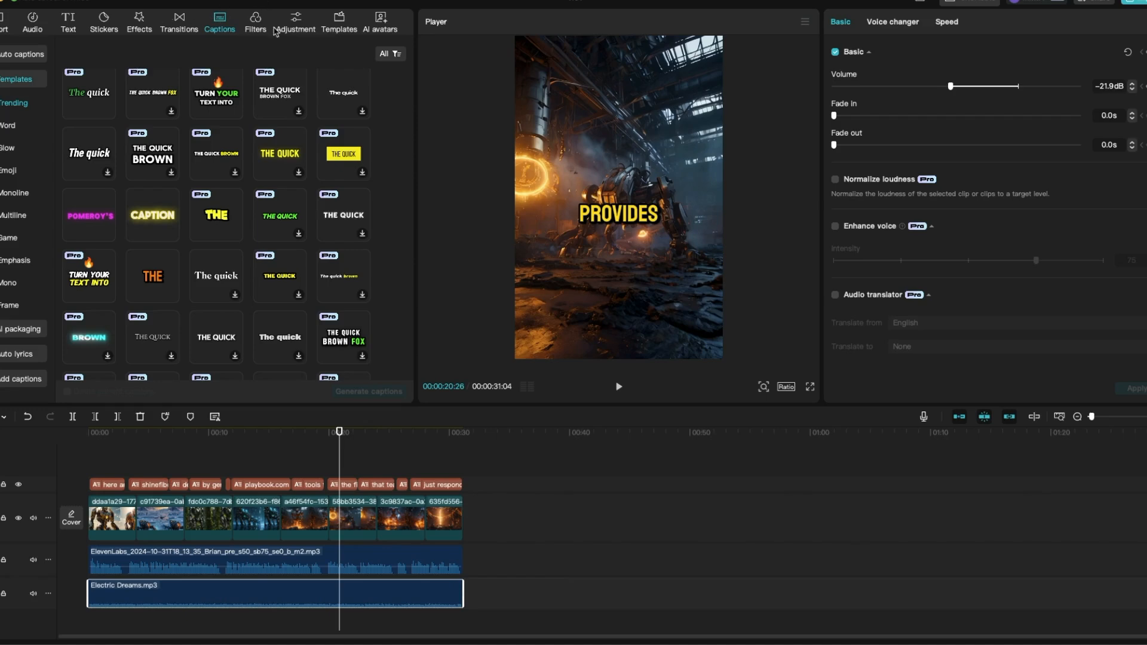
pyautogui.hotkey('ctrl', 'Up')
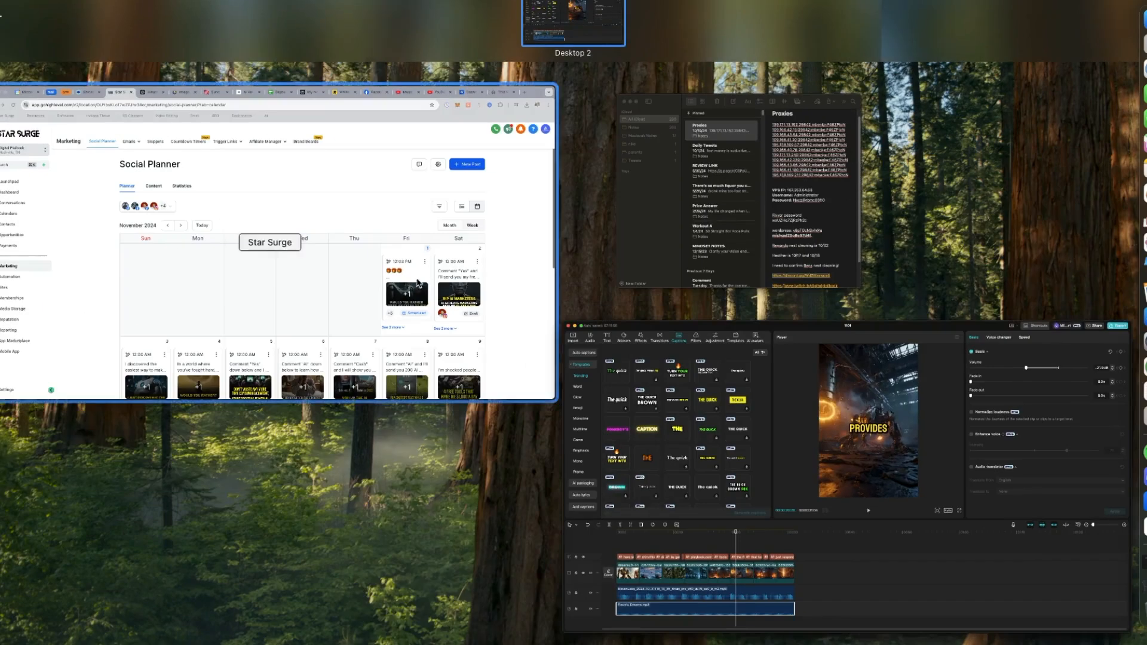
pyautogui.click(311, 251)
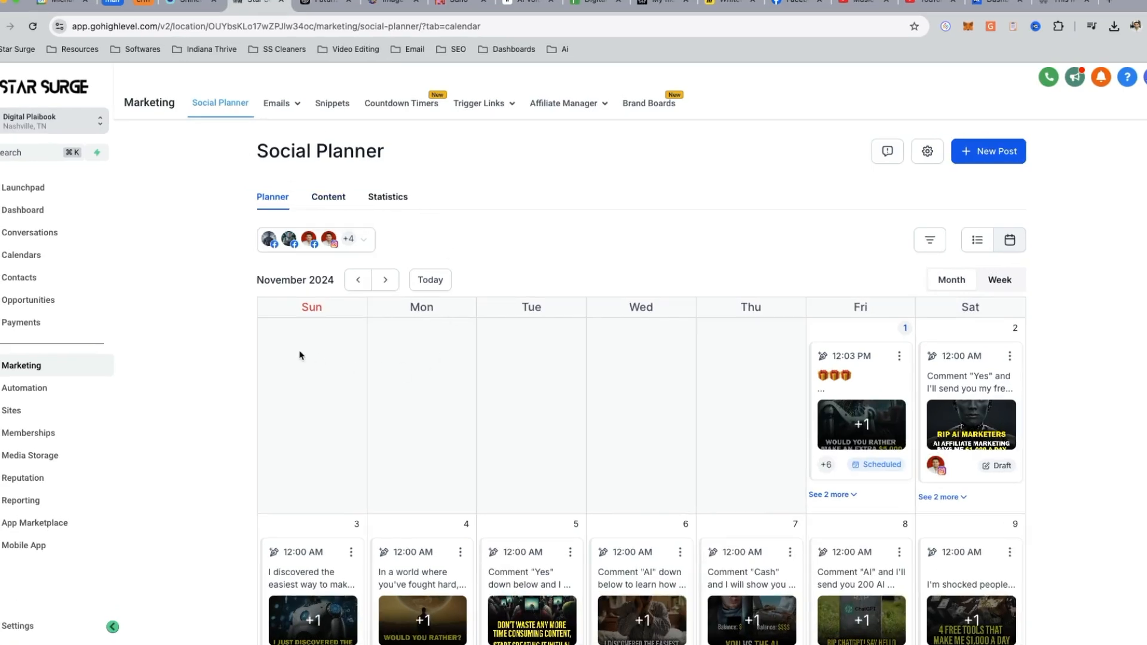
# - View the free course sign-up form on the digitalplaibook.com page and close it without filling it in
pyautogui.click(1040, 3)
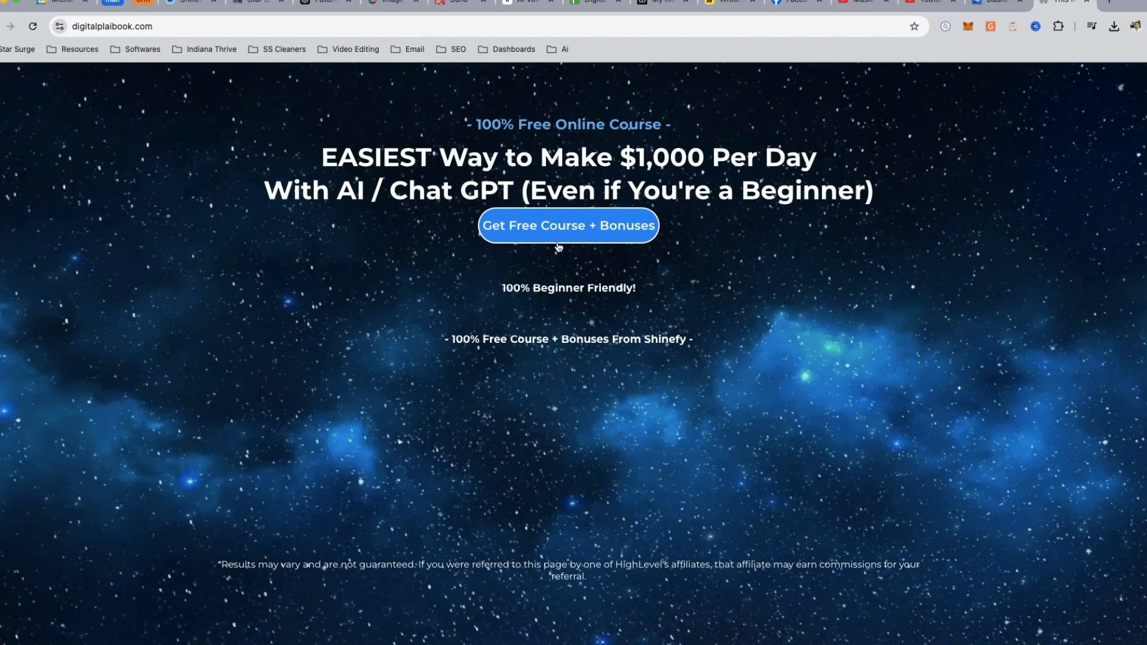
pyautogui.click(564, 227)
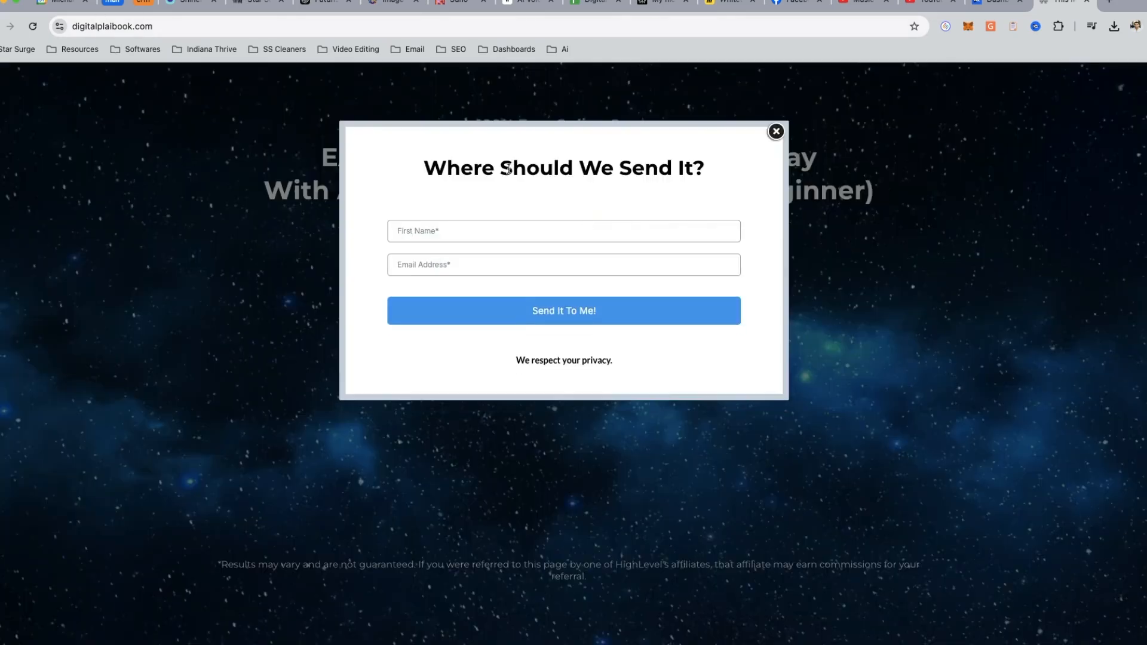
pyautogui.click(776, 131)
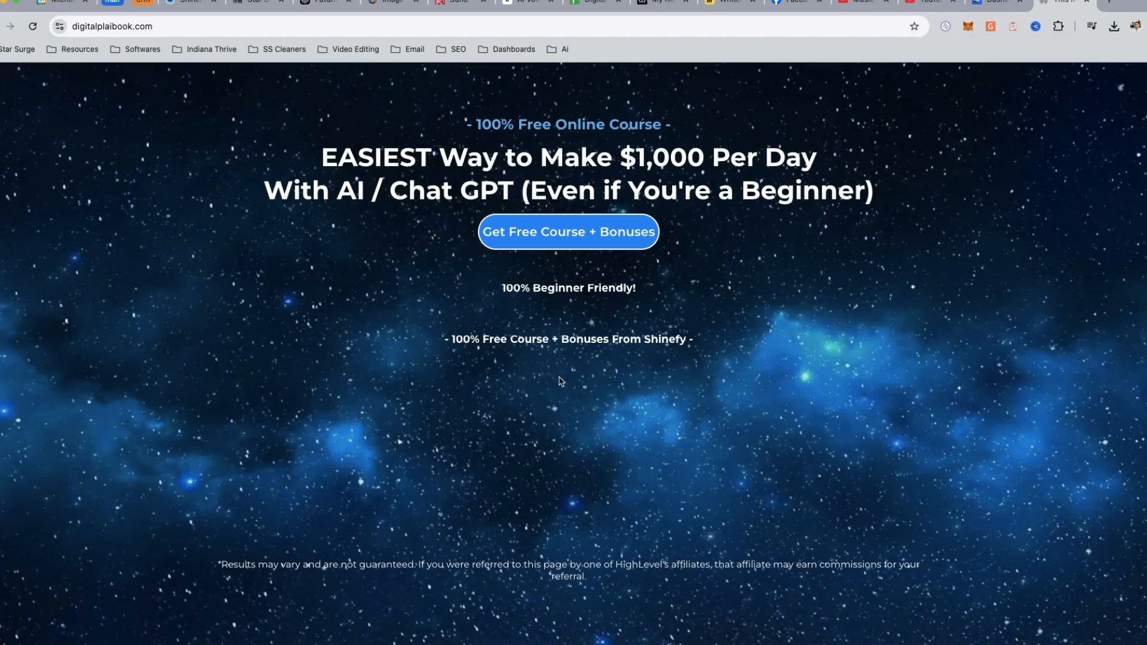
# - Open the Digital PlaiBook spreadsheet and look through the top picks in its AI Tools sheet
pyautogui.click(595, 3)
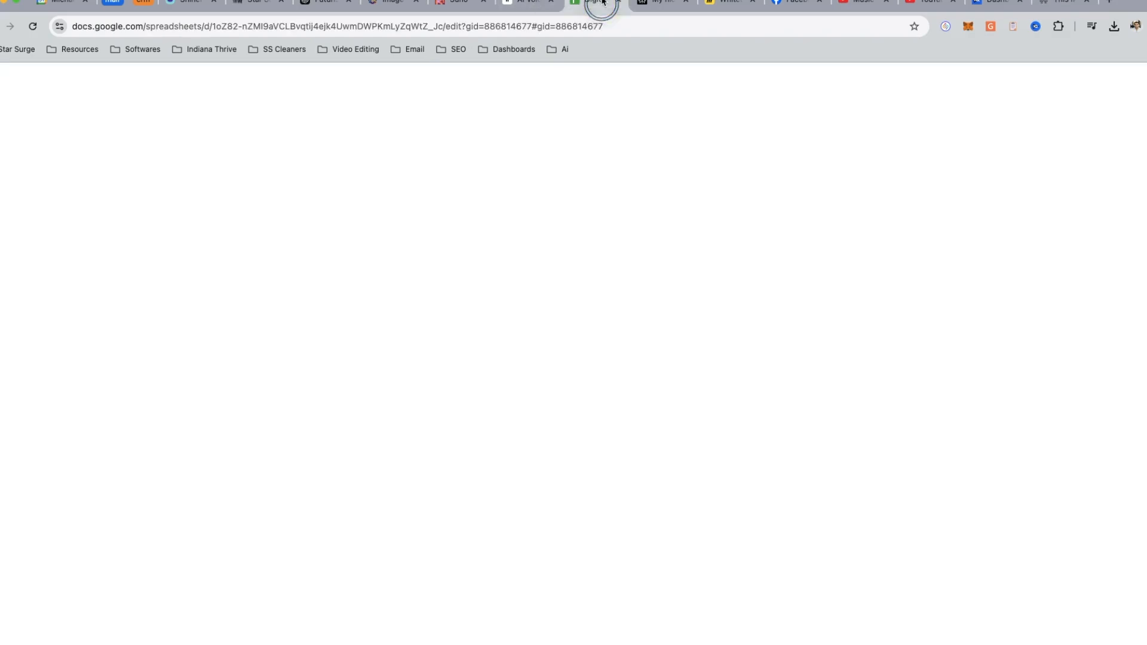
pyautogui.scroll(-1, 206, 291)
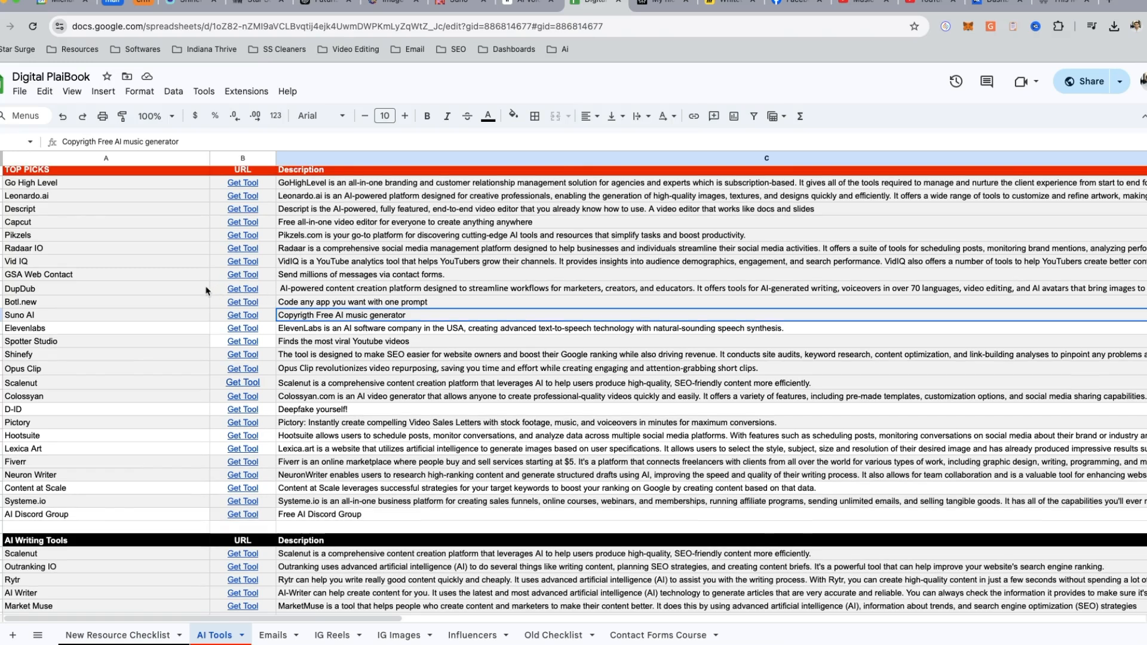